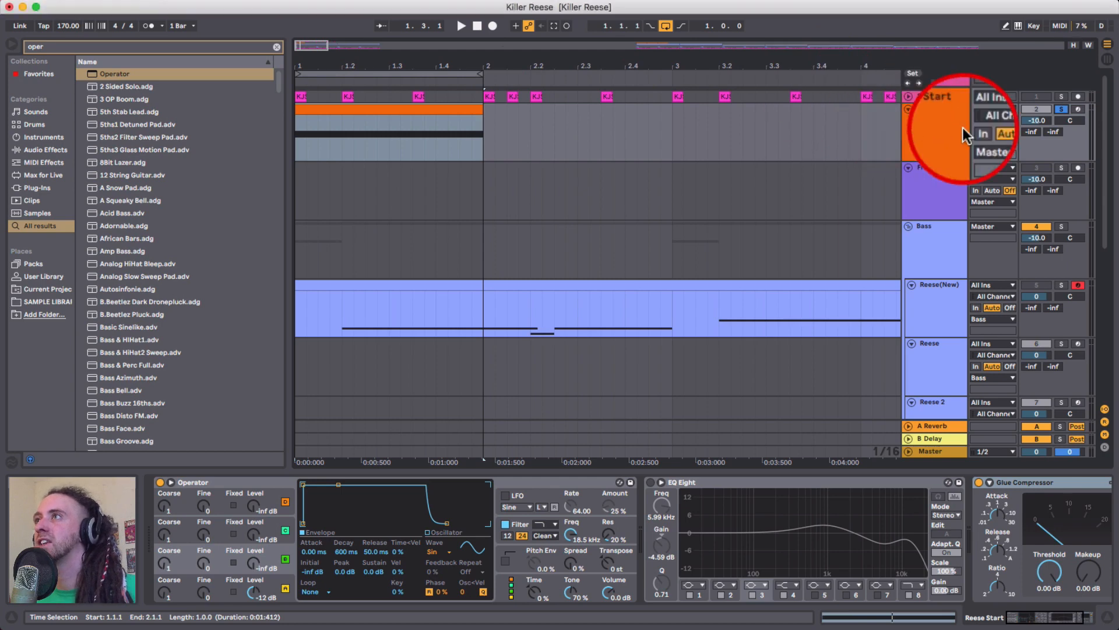
Open the MIDI clip on the Reese Start track and check the pitch of its sustained note.
click(429, 106)
double_click(430, 106)
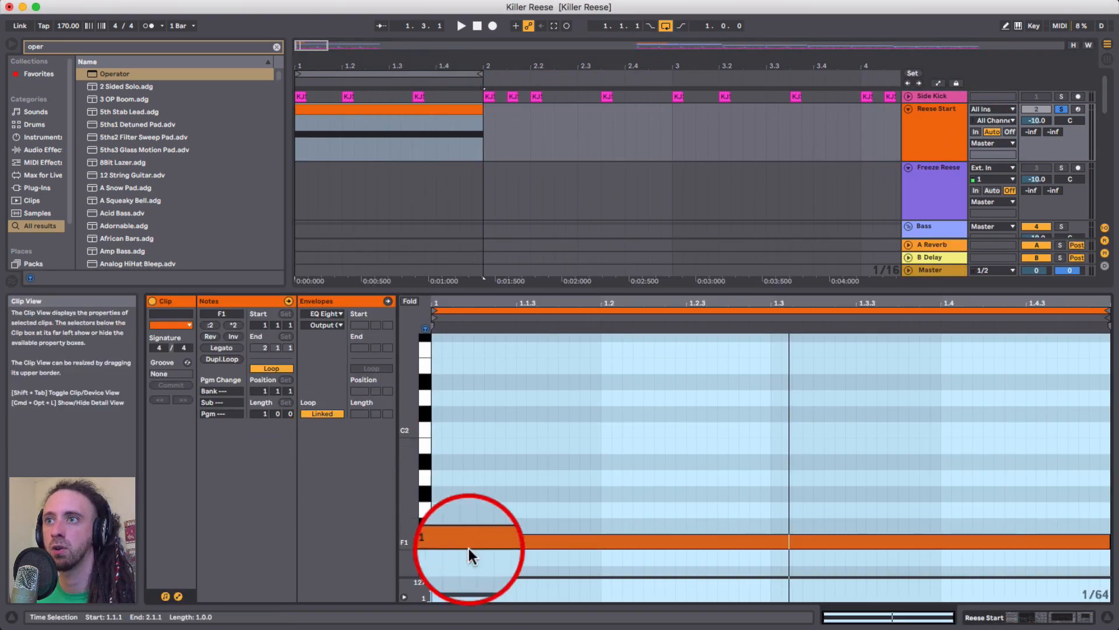
click(422, 541)
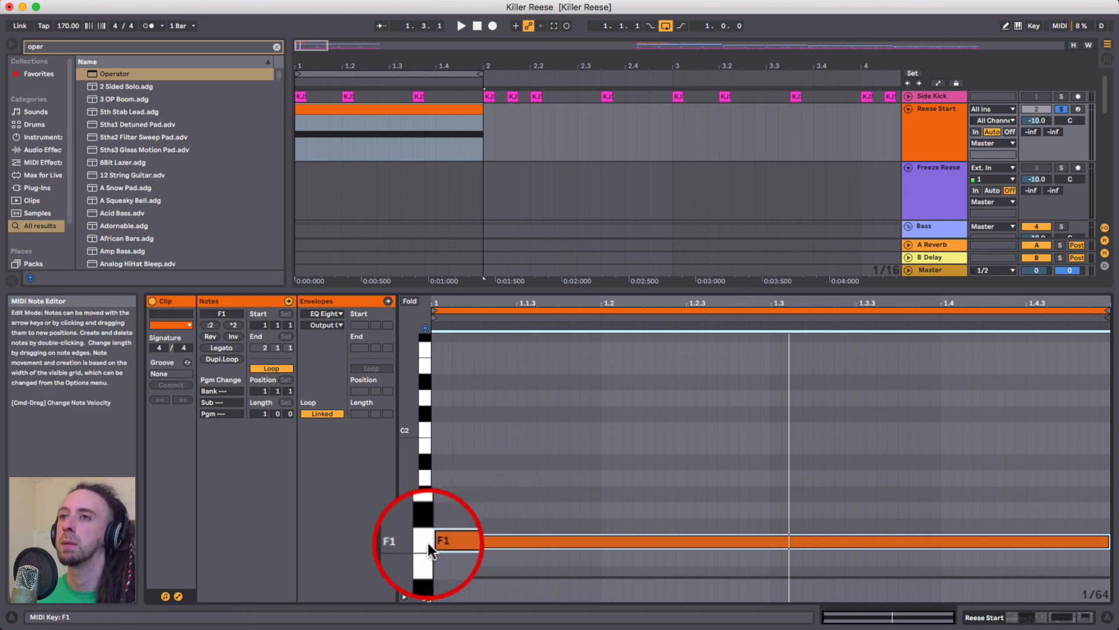
Return to the Reese Start track's devices, set Operator's oscillator A Coarse to 0.5 and arm the track for recording.
double_click(933, 126)
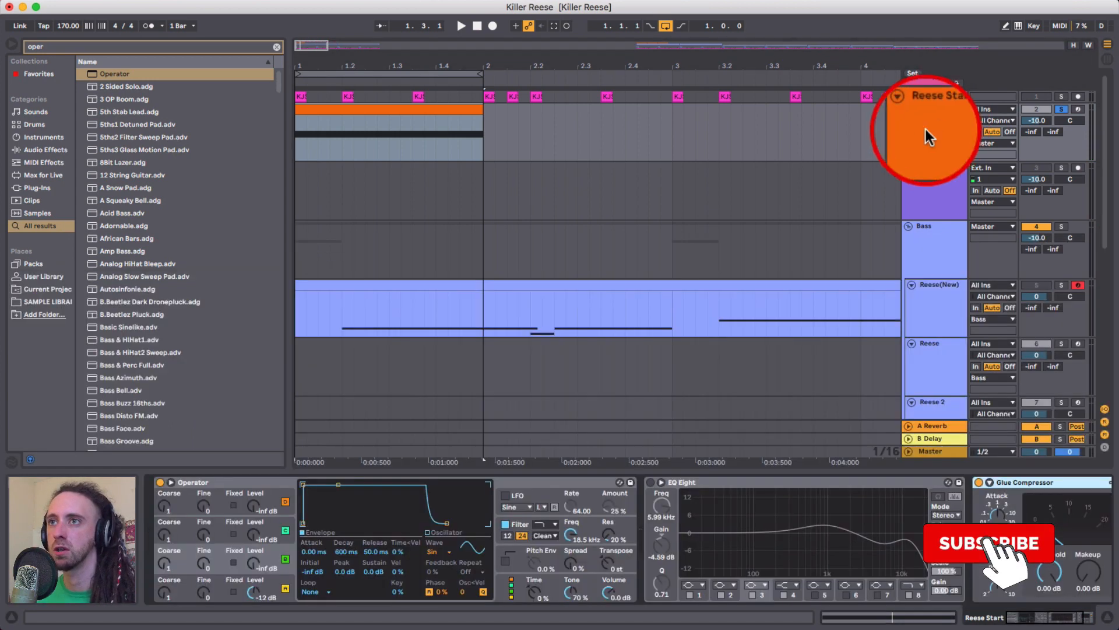
click(212, 480)
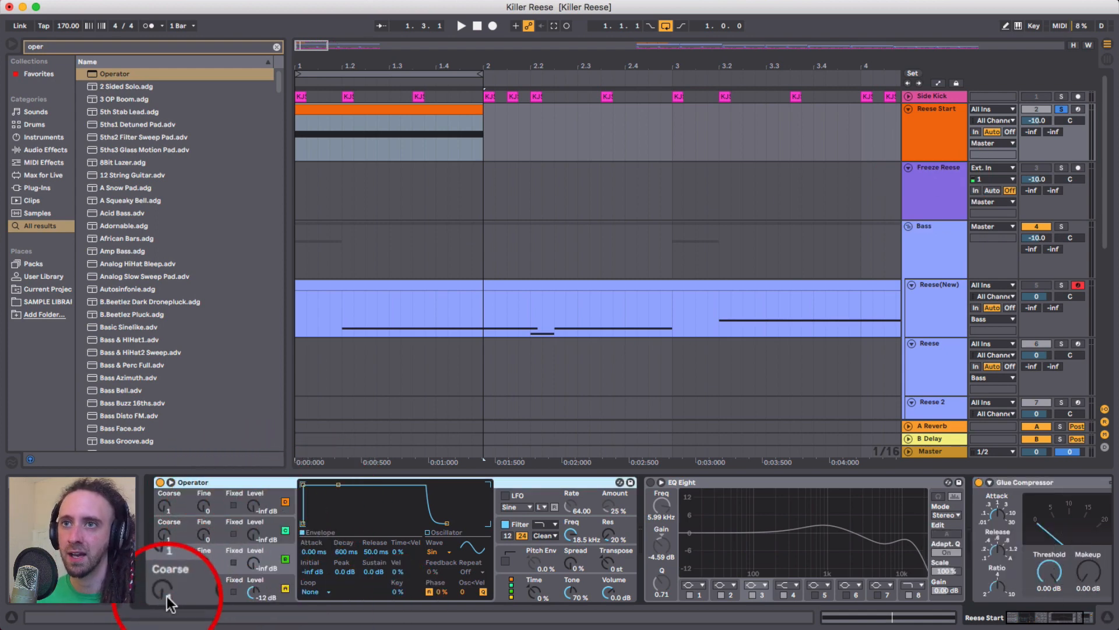
drag(165, 598, 181, 606)
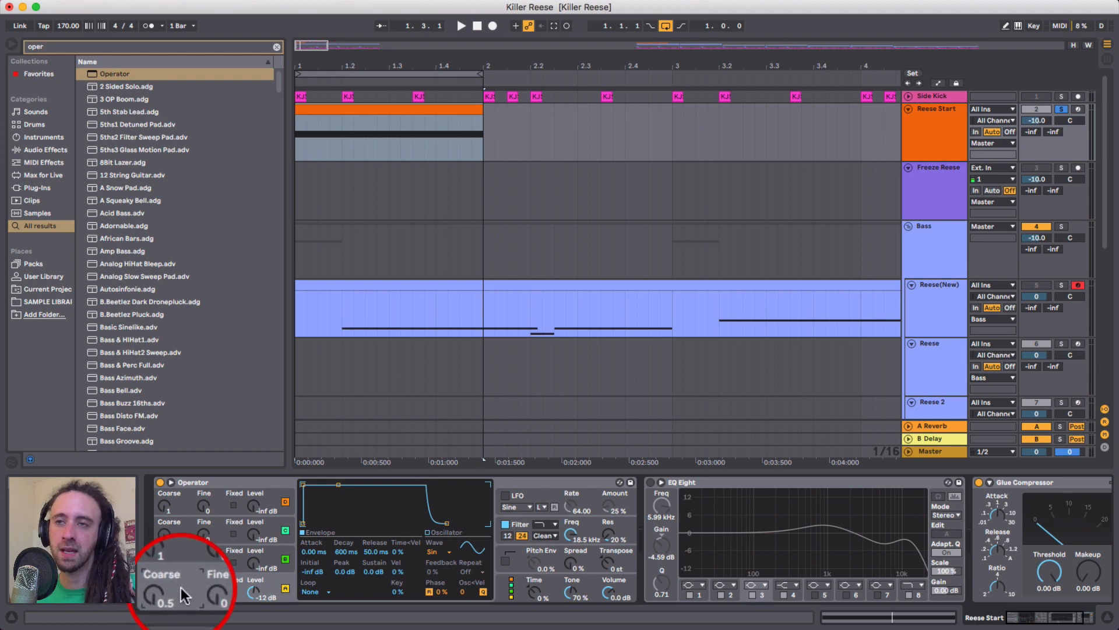
click(1077, 109)
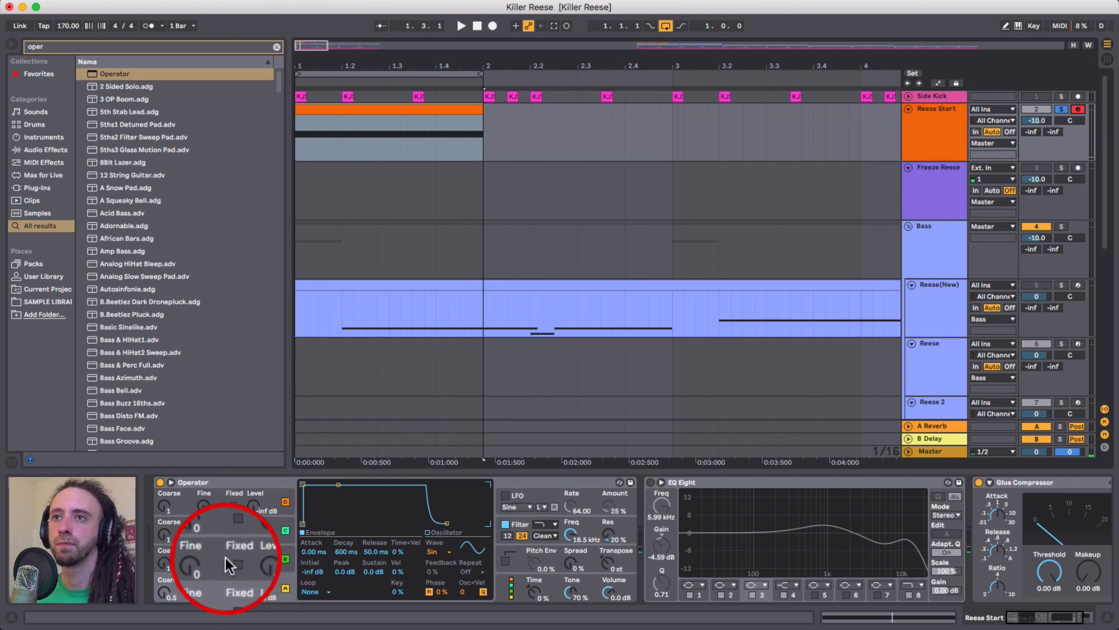
Enable Operator's pitch envelope and shorten its decay to 35 ms.
click(508, 586)
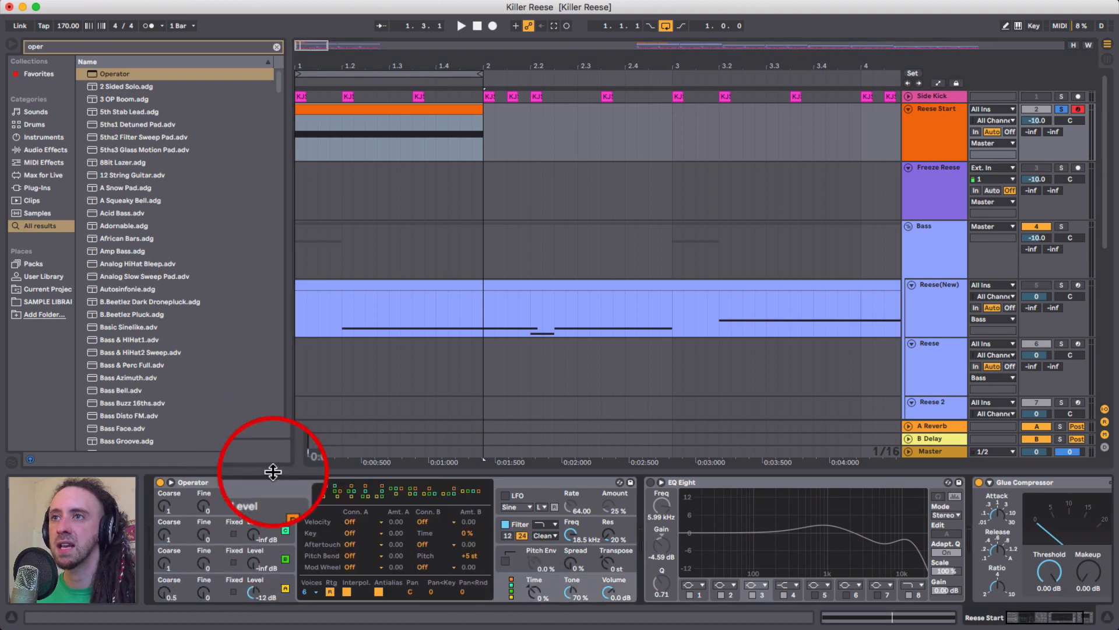
click(215, 553)
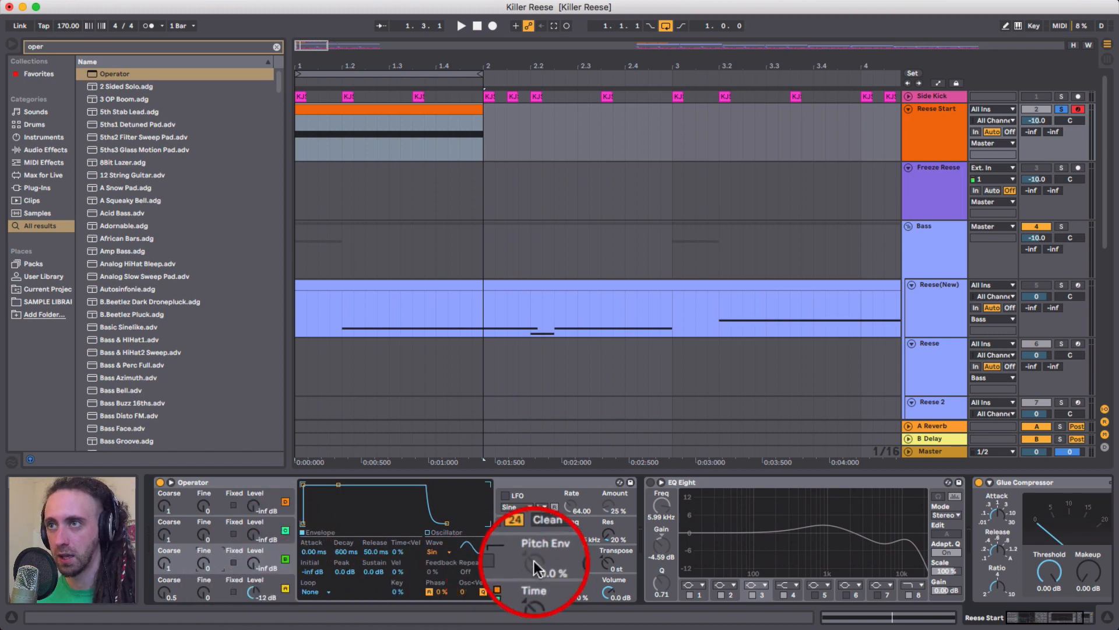
click(506, 560)
click(506, 561)
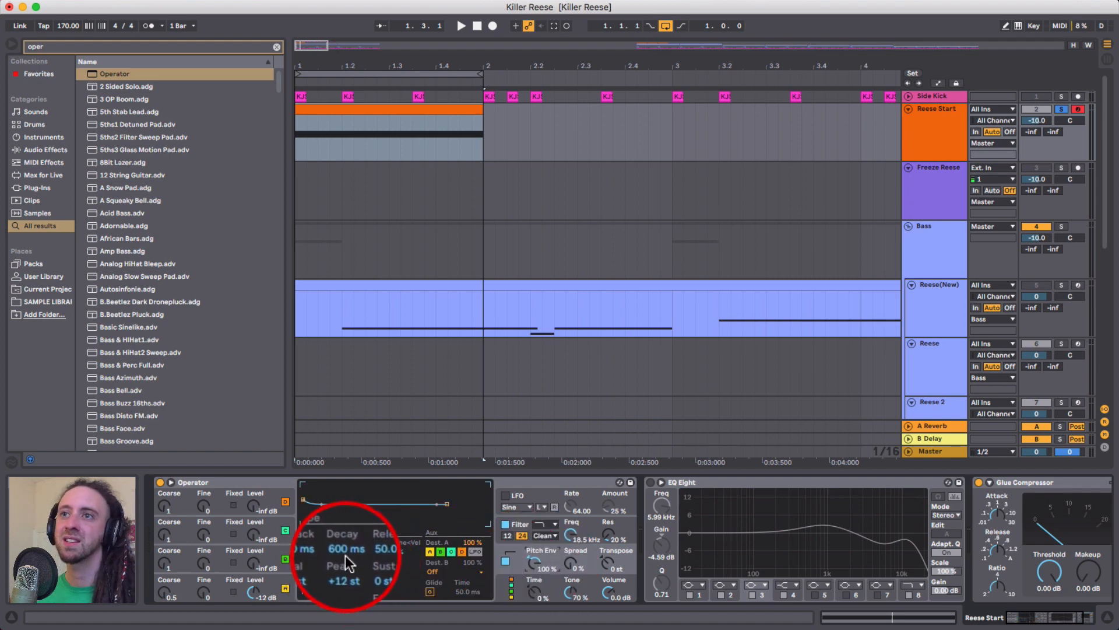
drag(345, 552, 345, 568)
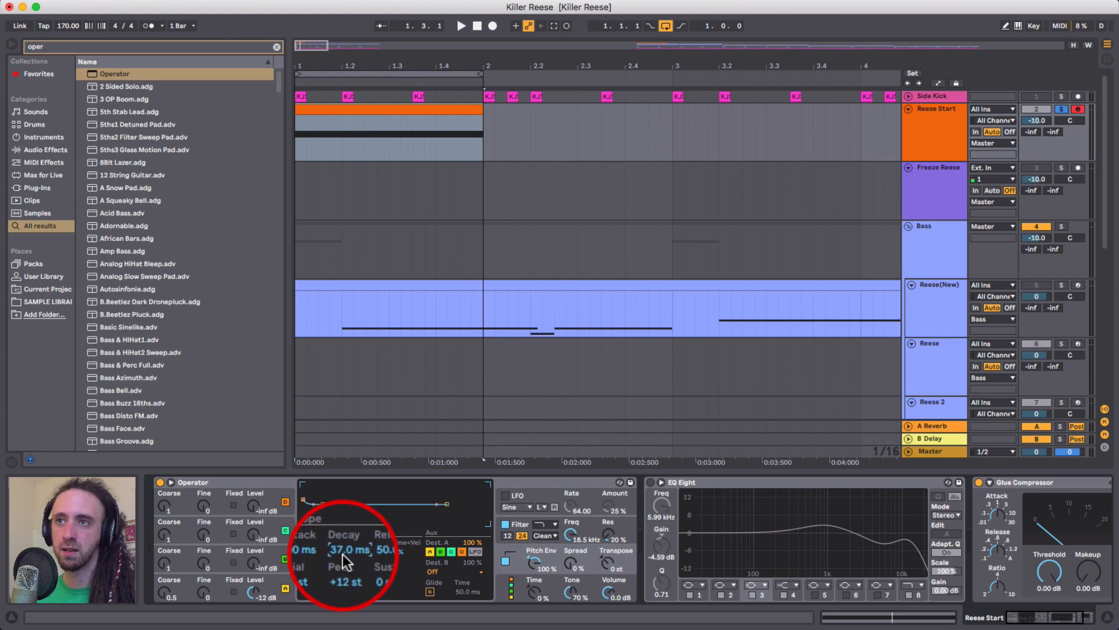
drag(342, 554, 342, 546)
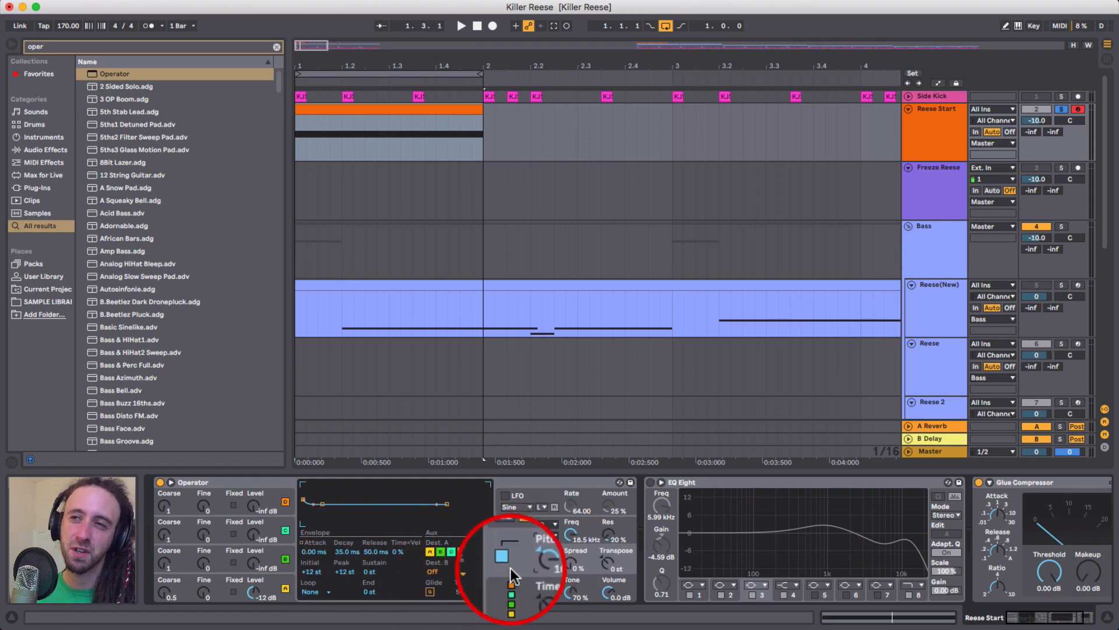
Raise oscillator B's level to -16 dB and detune it with a Fine value of 8.
click(239, 565)
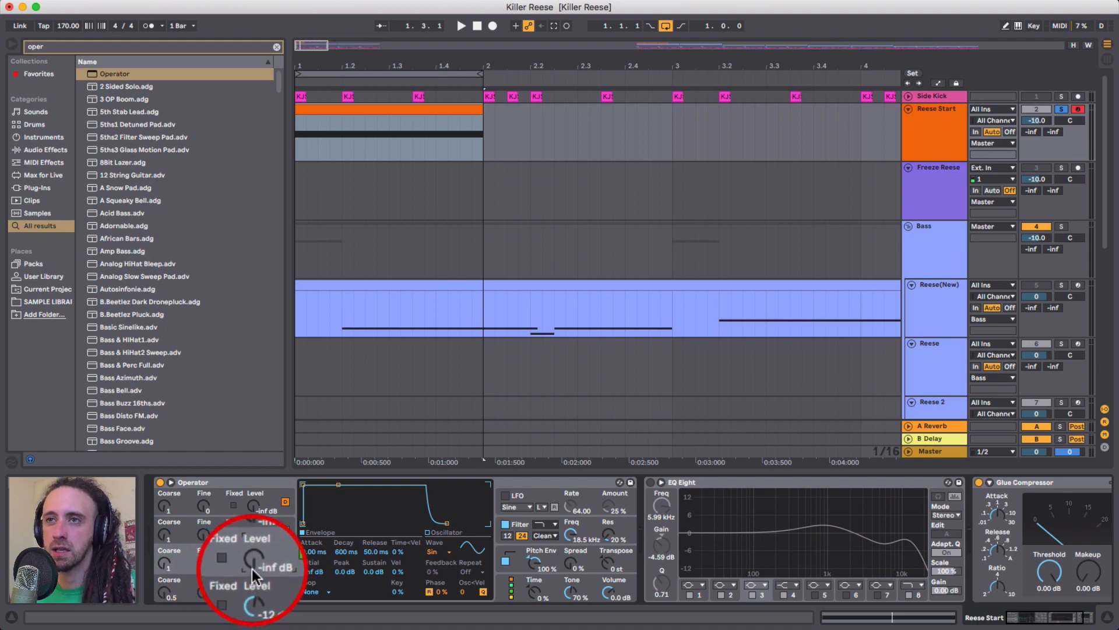
drag(252, 569, 251, 558)
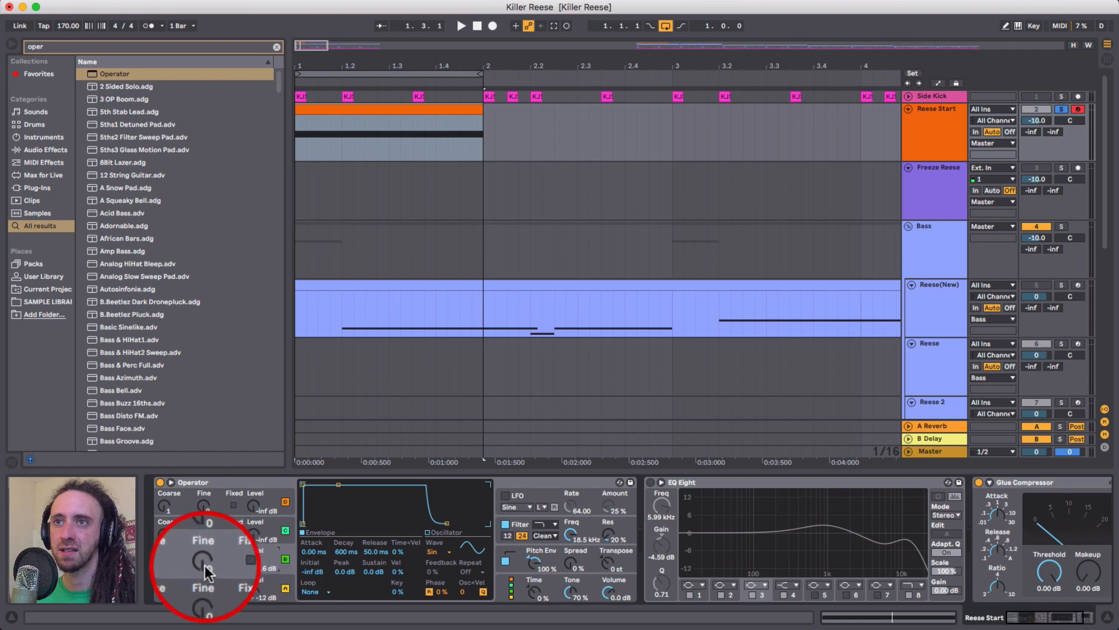
key(Up)
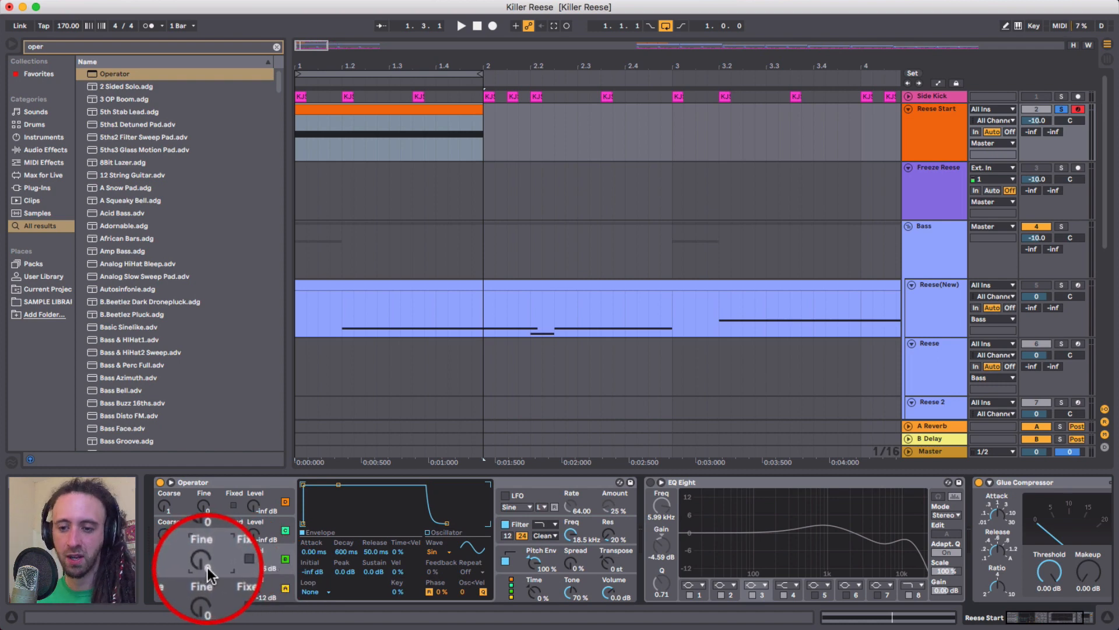
key(Up)
key(Up)
key(Up)
key(Up)
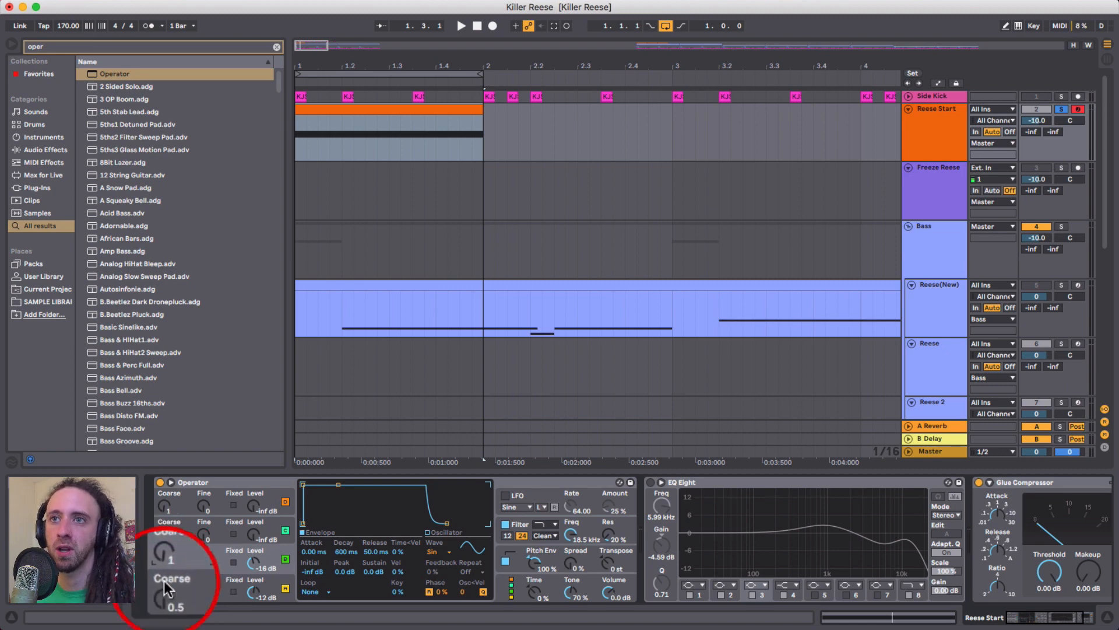
Set oscillator B's Coarse to 2 and lower its level to -18 dB.
drag(163, 580, 163, 566)
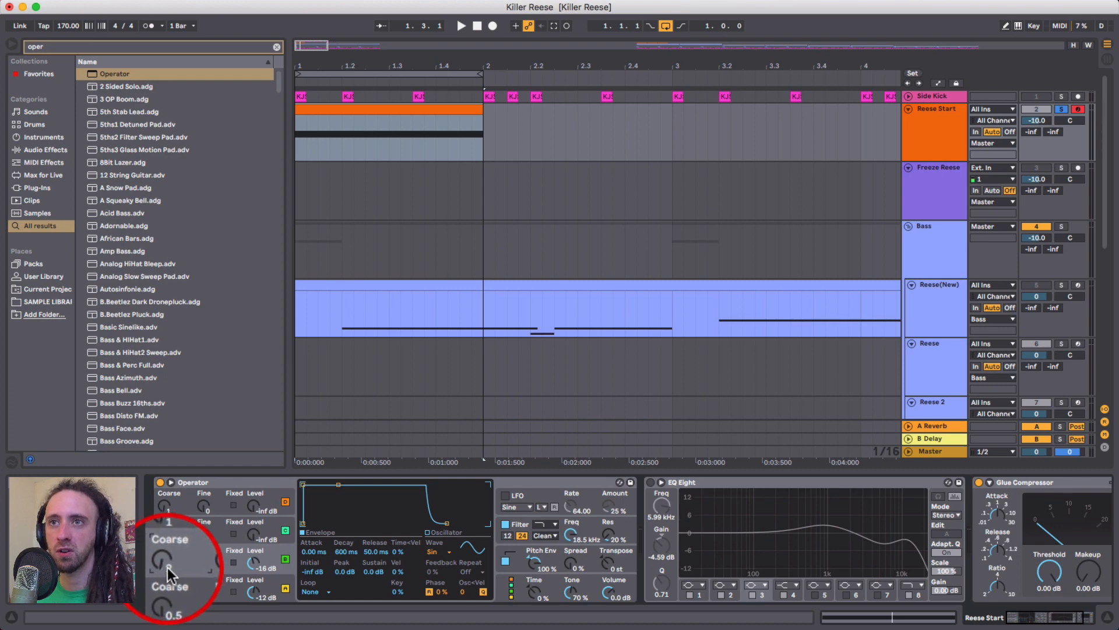
drag(164, 566, 164, 562)
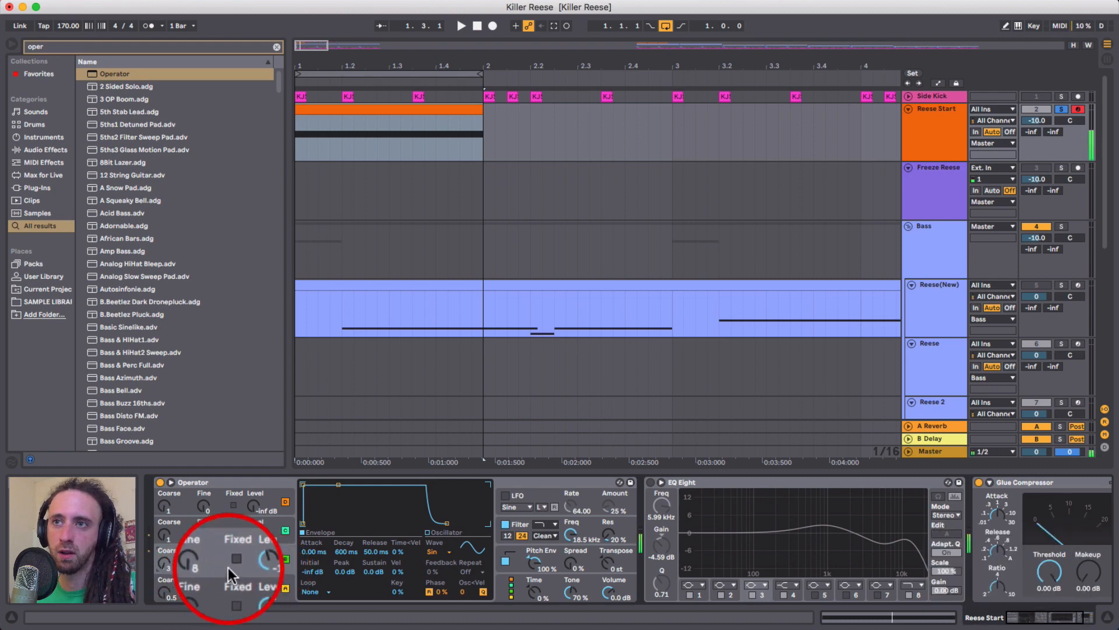
drag(257, 562, 256, 565)
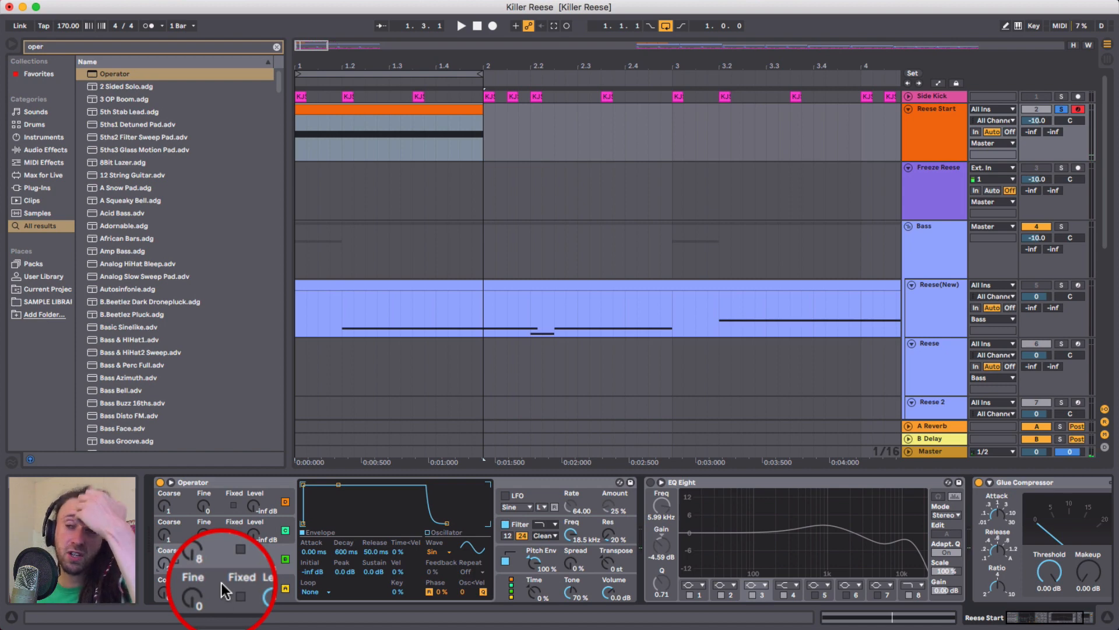
Set Operator's filter shaper to Soft with 12 dB of shaper drive, keeping Dry/Wet at 100%.
click(531, 523)
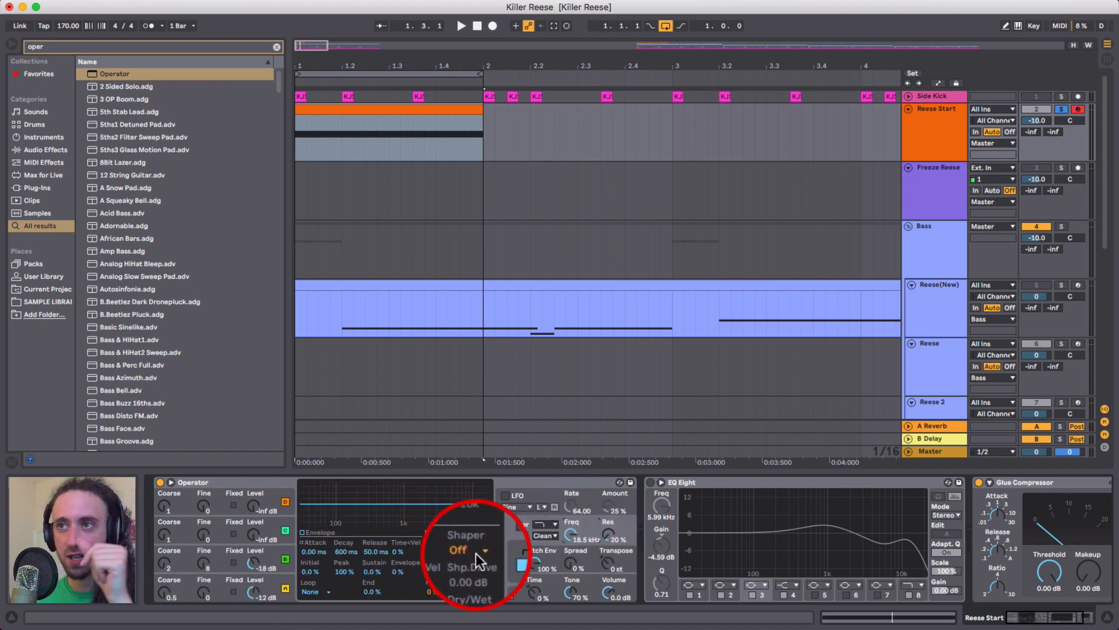
click(477, 550)
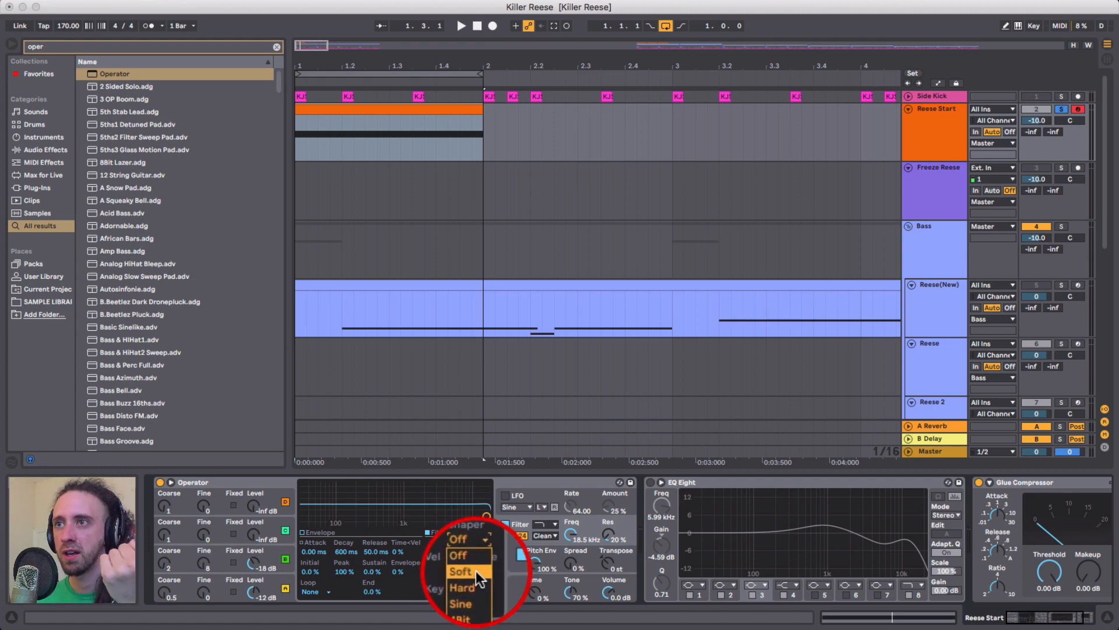
click(477, 570)
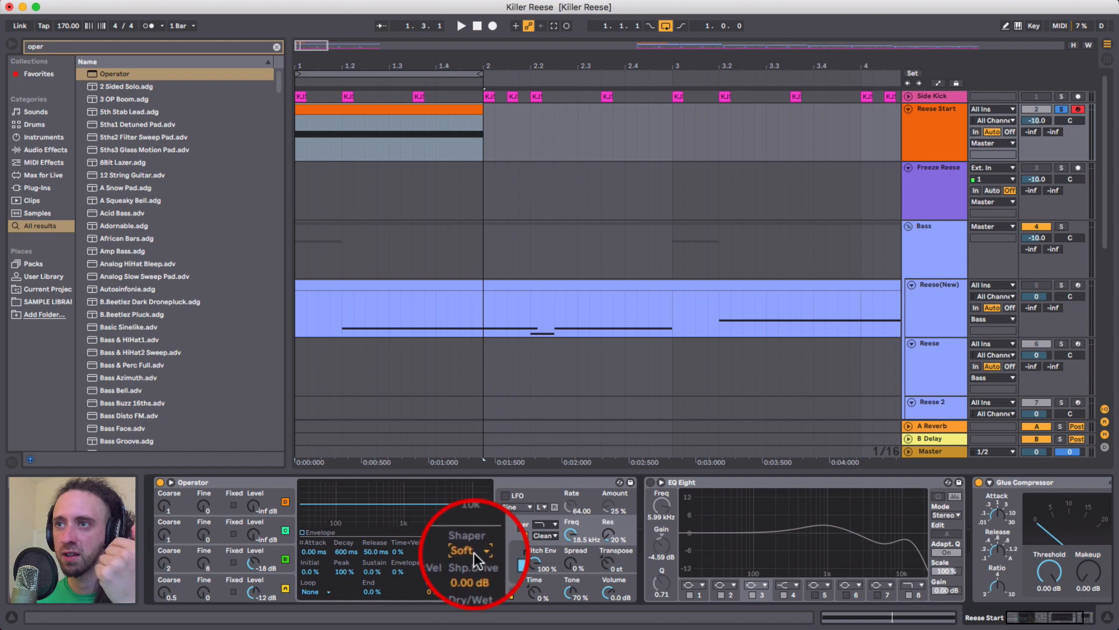
click(474, 553)
click(477, 568)
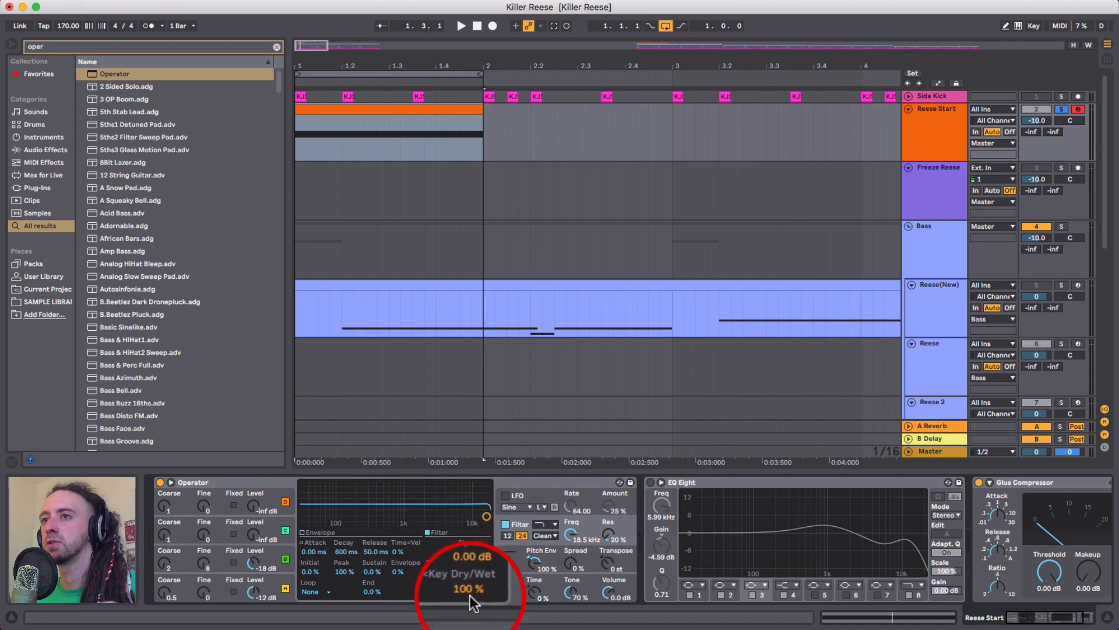
drag(470, 593, 470, 613)
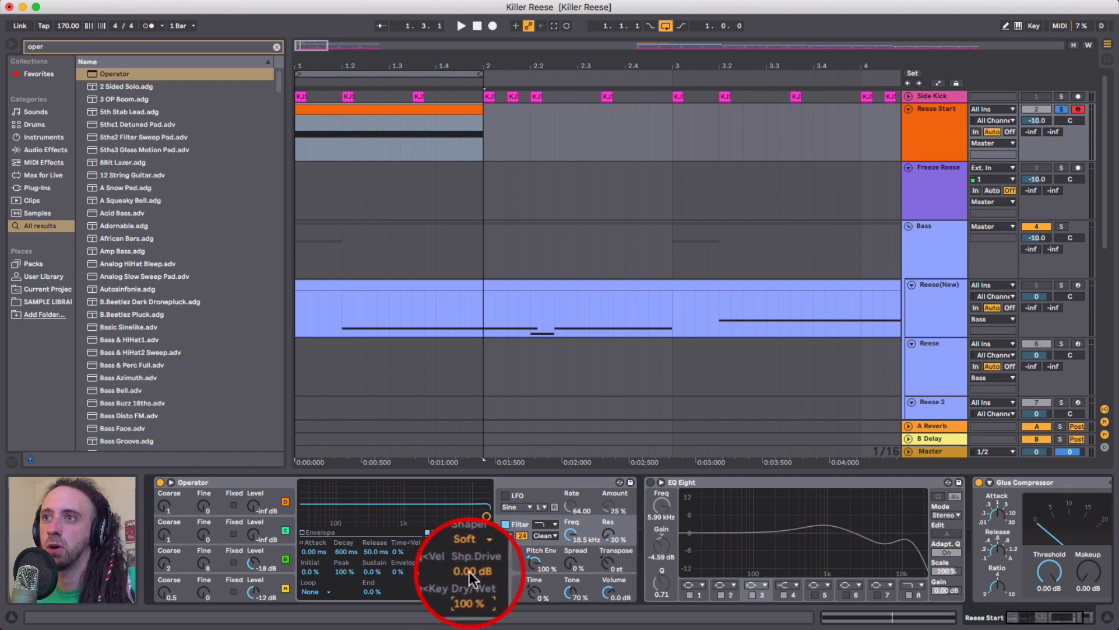
click(470, 571)
drag(470, 572, 470, 562)
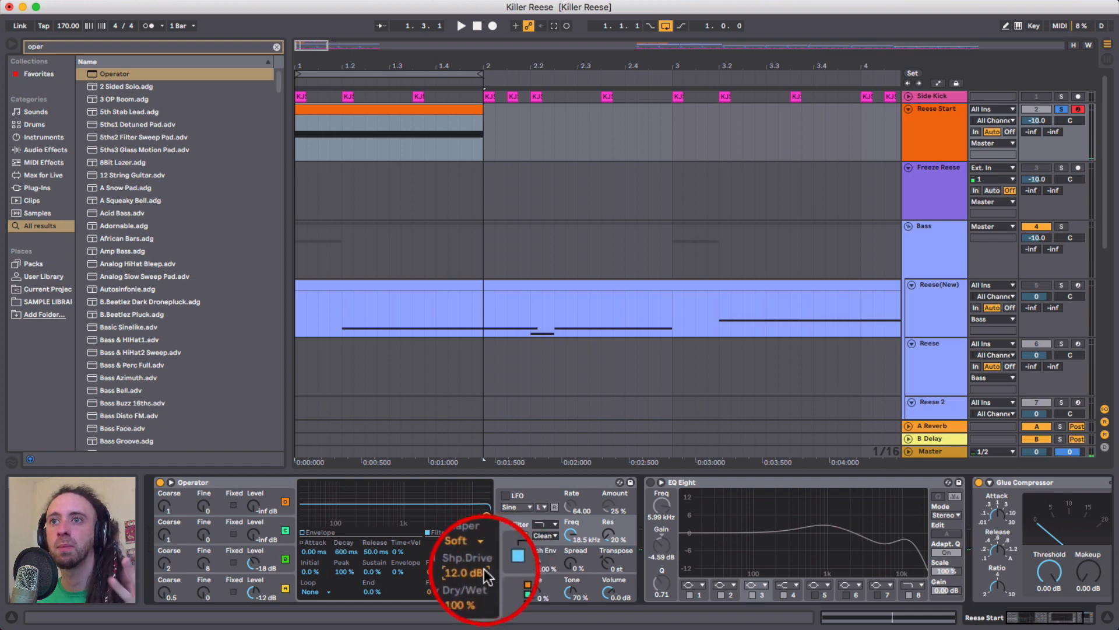
Select oscillator A and change its waveform to Square D.
click(269, 583)
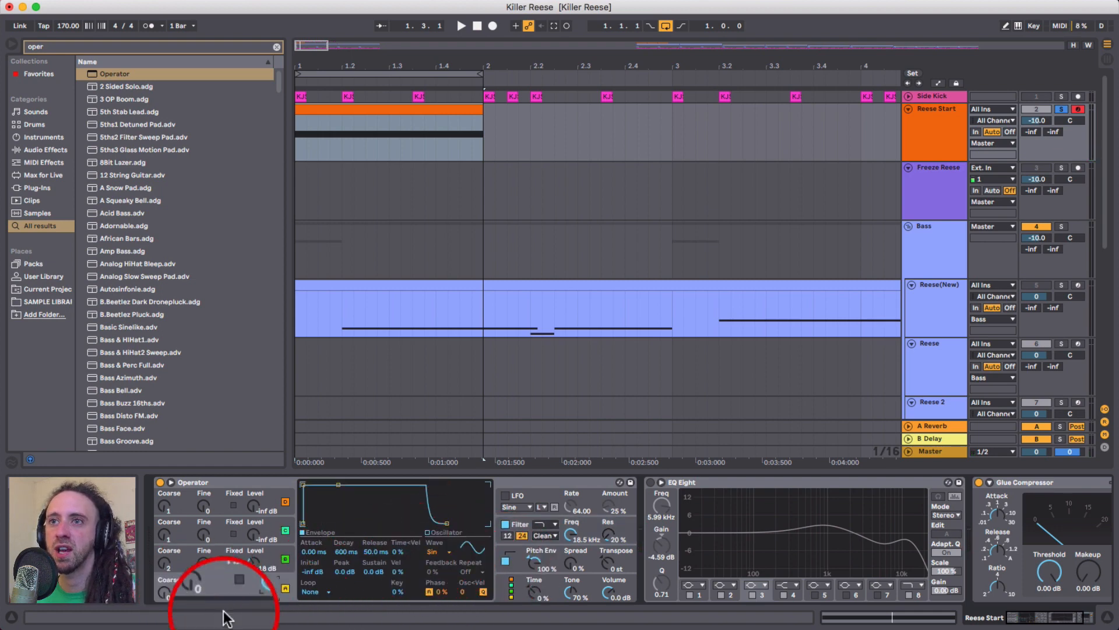
click(434, 552)
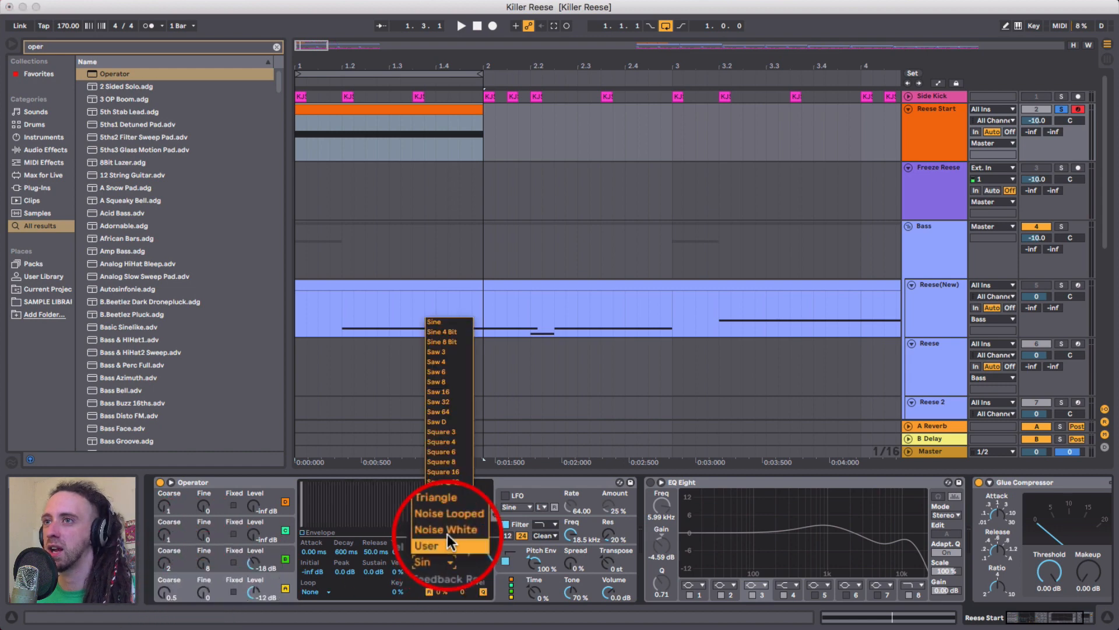
click(284, 576)
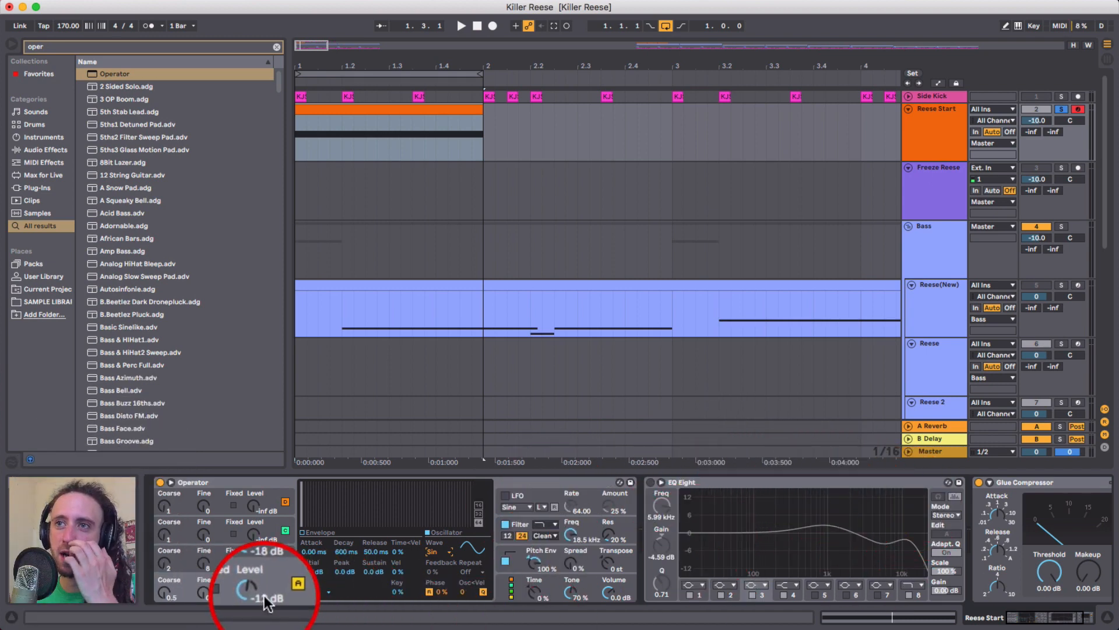
click(434, 551)
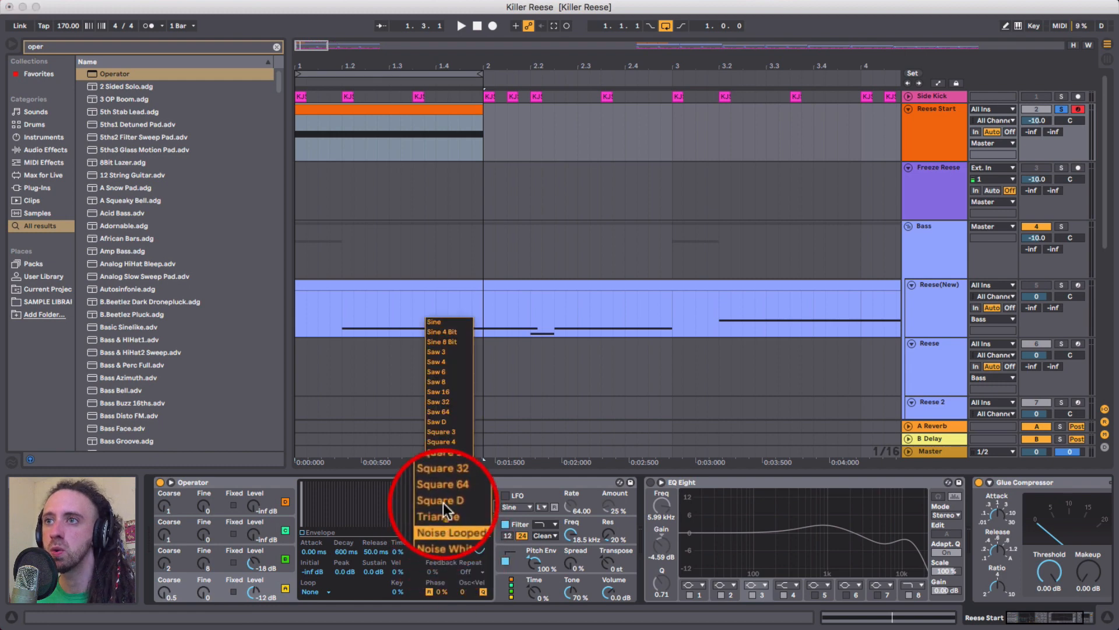
click(446, 502)
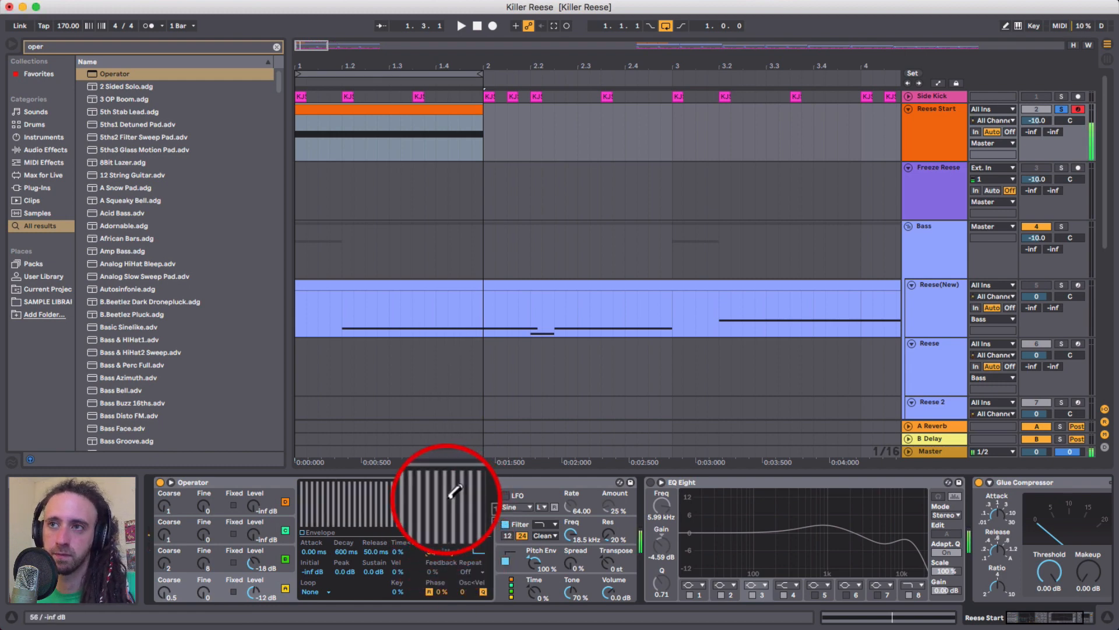
Set oscillator B's waveform to Saw 3 and raise its Coarse to 5.
click(269, 561)
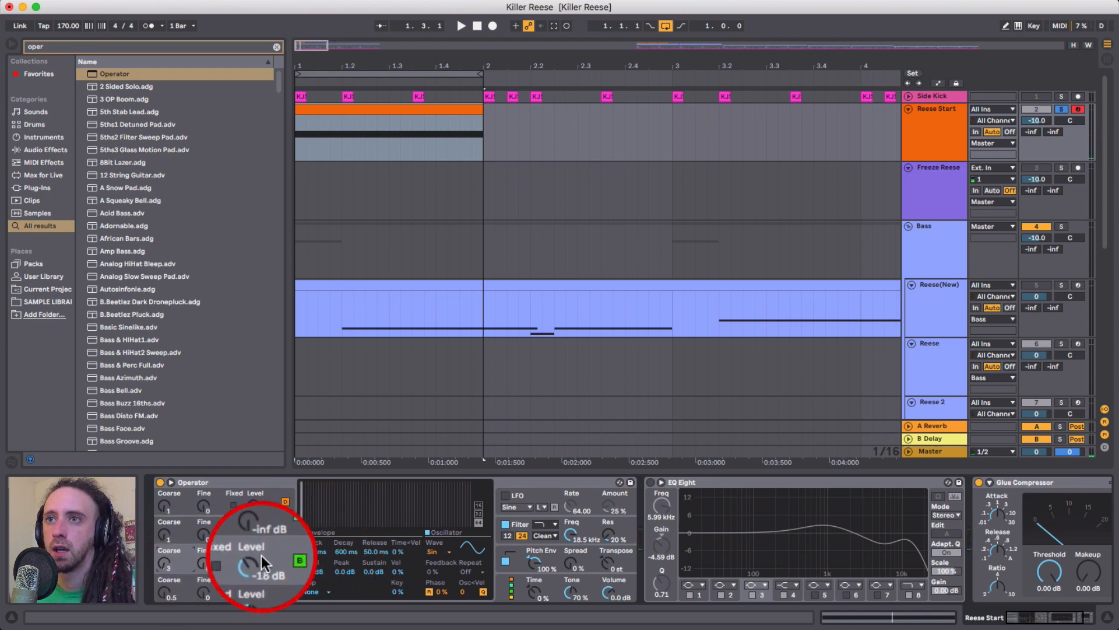
click(449, 554)
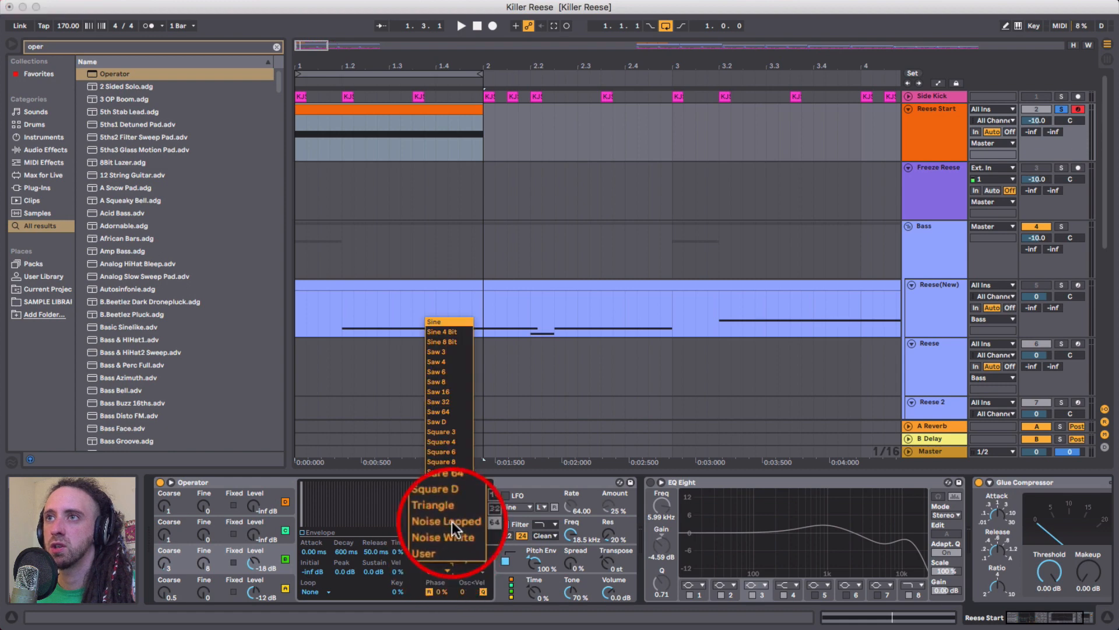
click(457, 351)
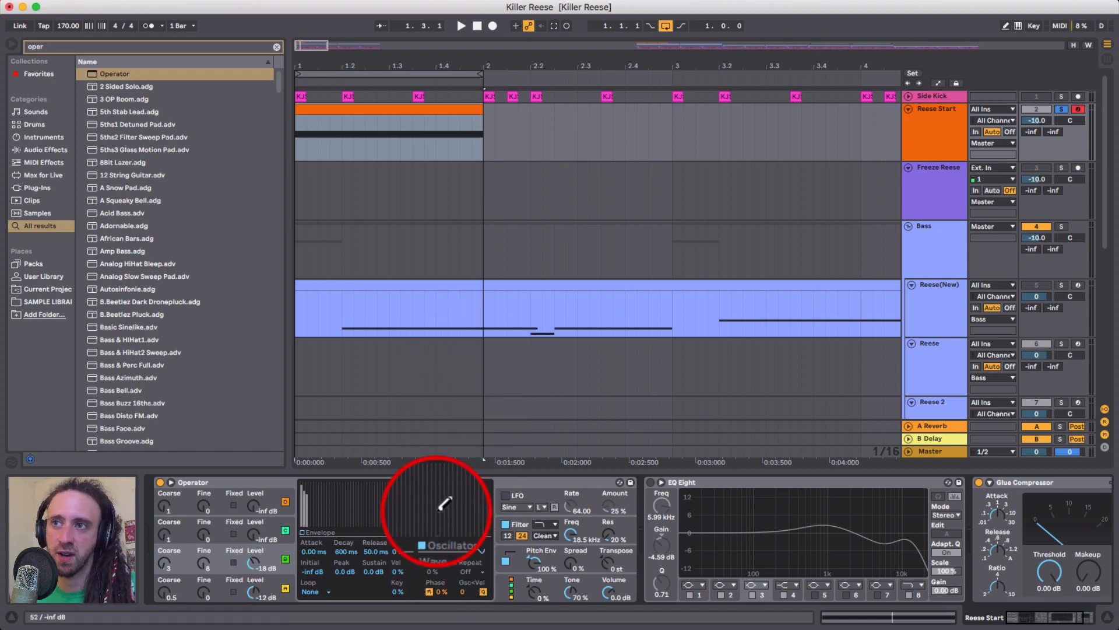
click(443, 553)
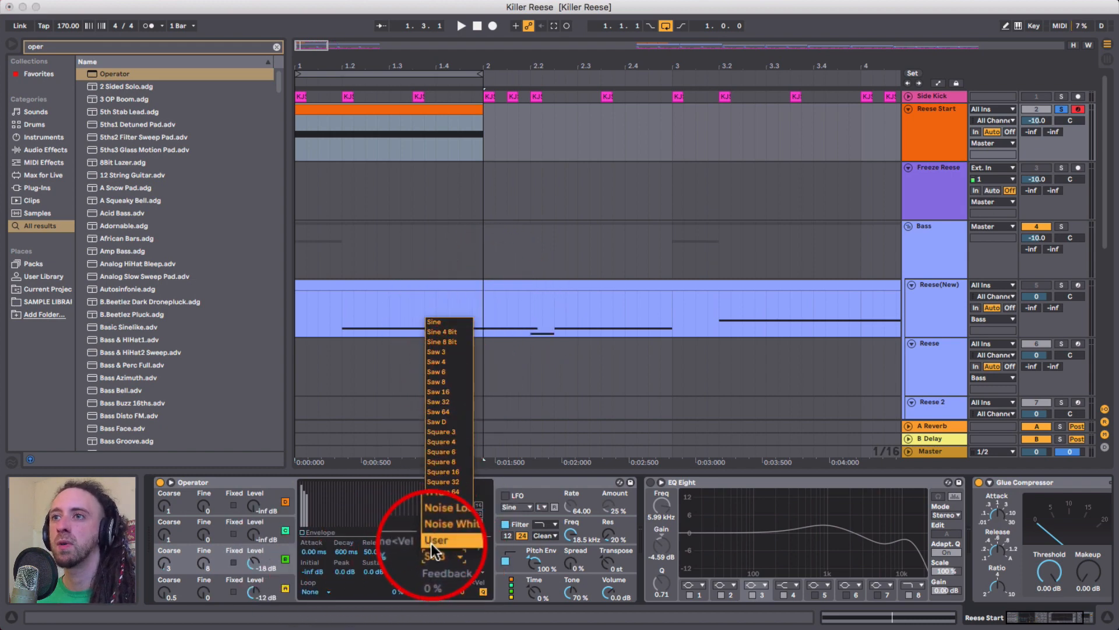
click(415, 547)
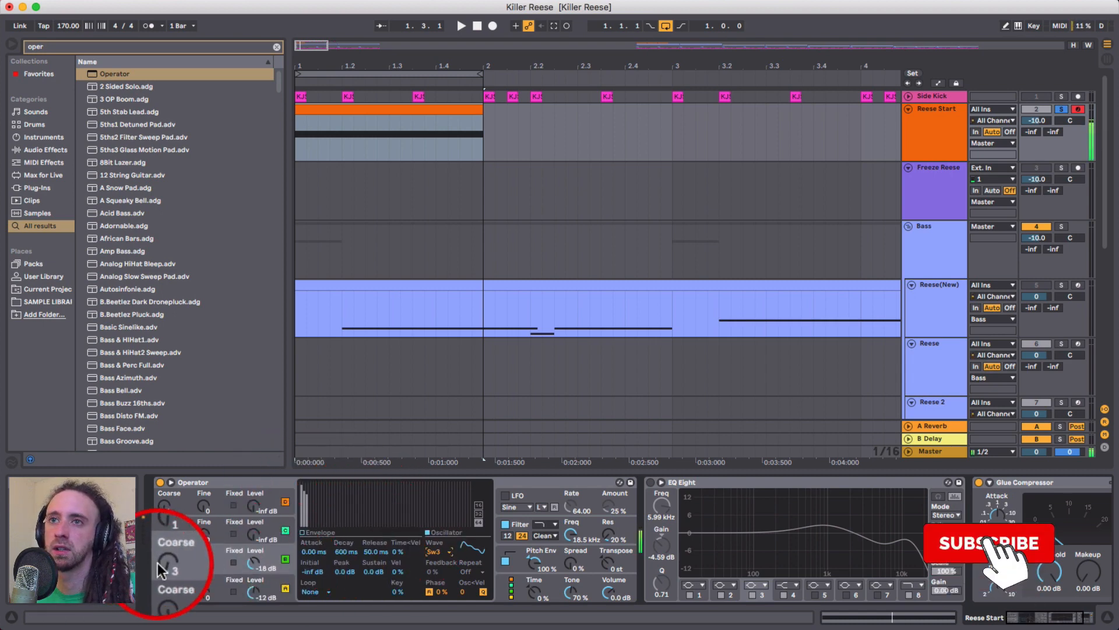
drag(158, 564, 158, 553)
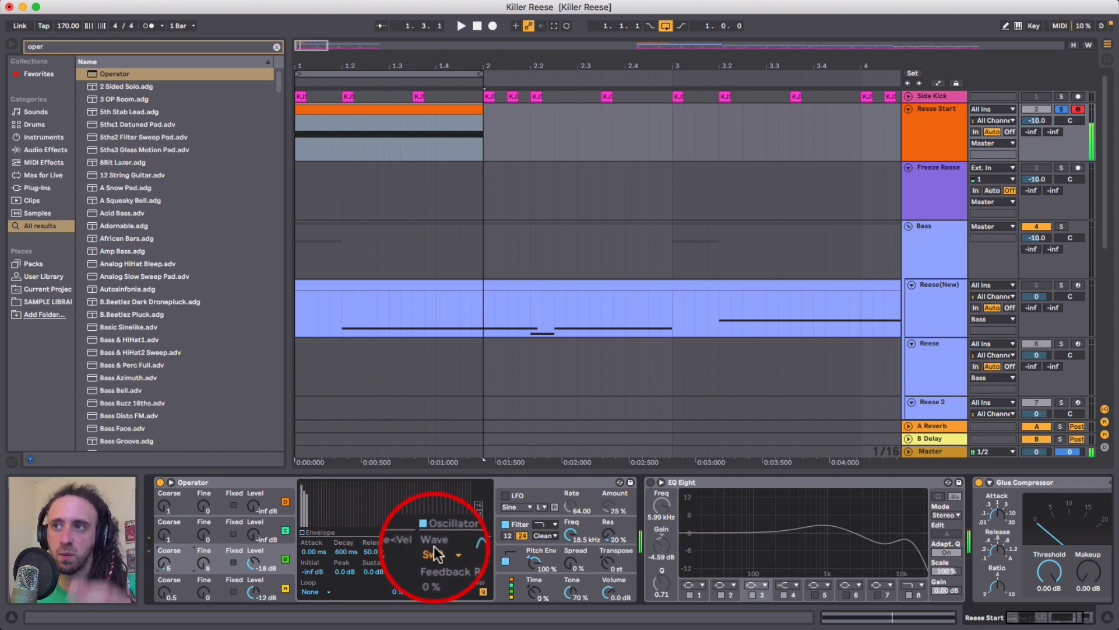
Show Operator's global settings and change its number of voices.
click(547, 582)
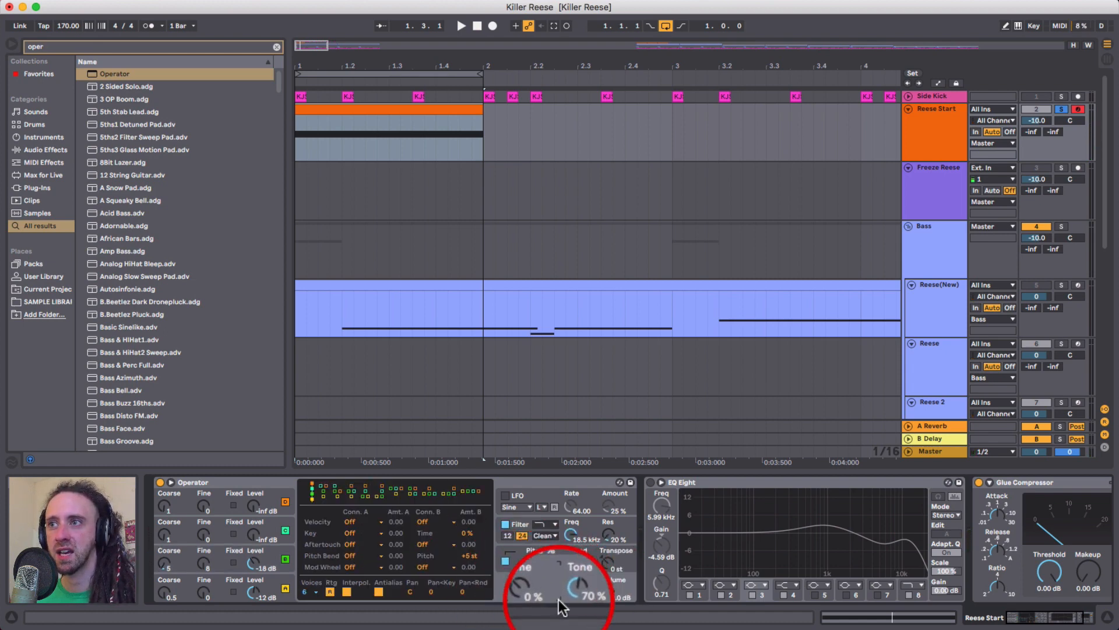
click(312, 594)
click(310, 461)
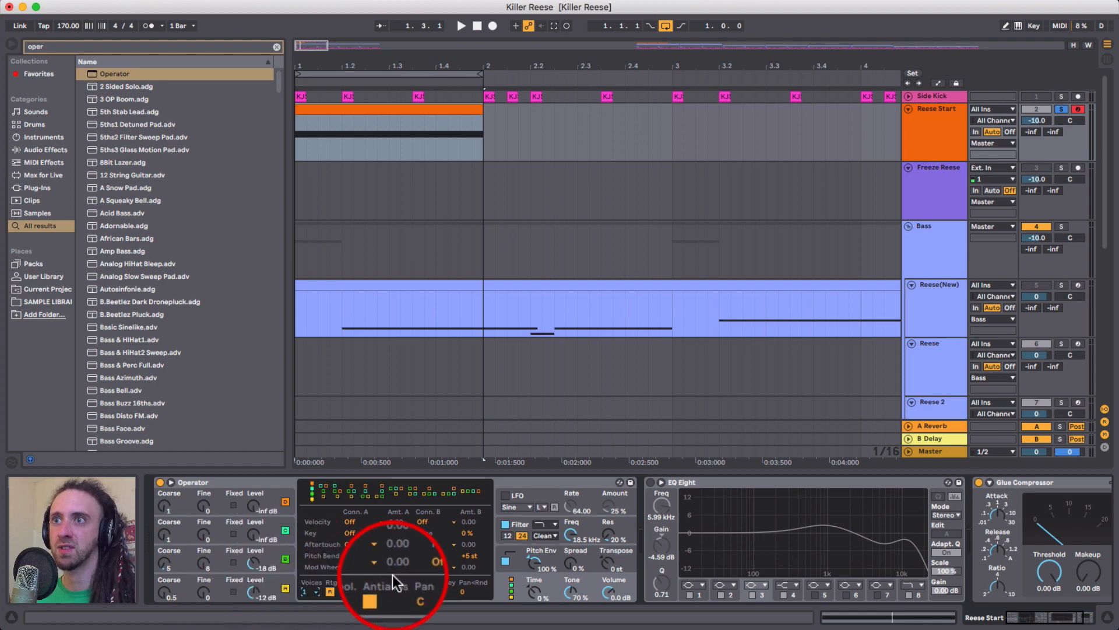
Set Operator's filter circuit to PRD and raise the filter drive to about 6.5 dB.
click(520, 558)
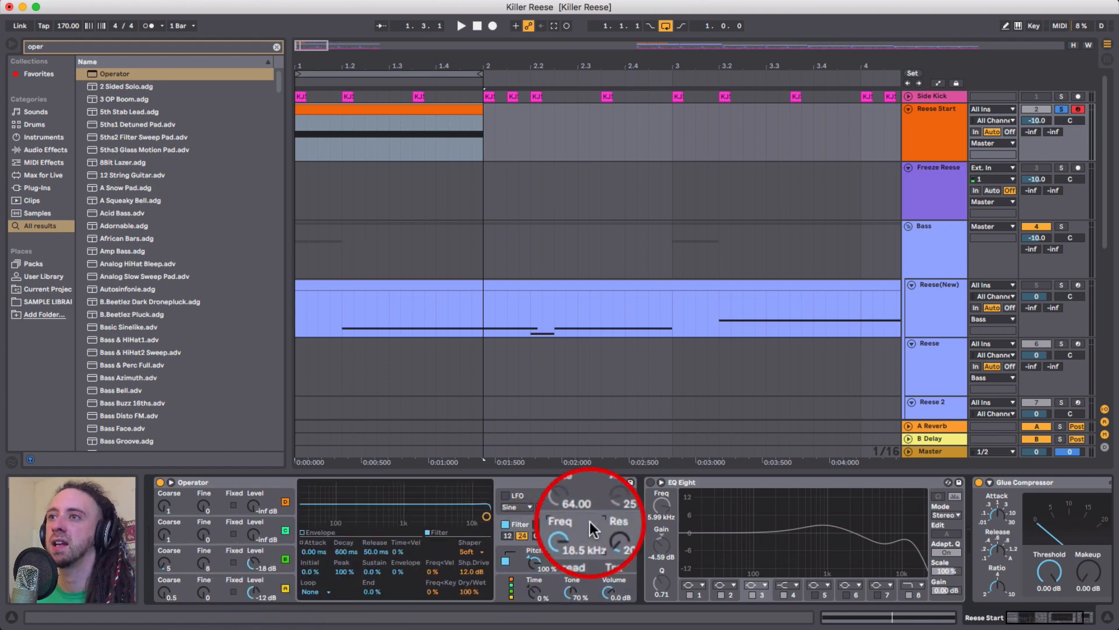
click(557, 537)
click(535, 585)
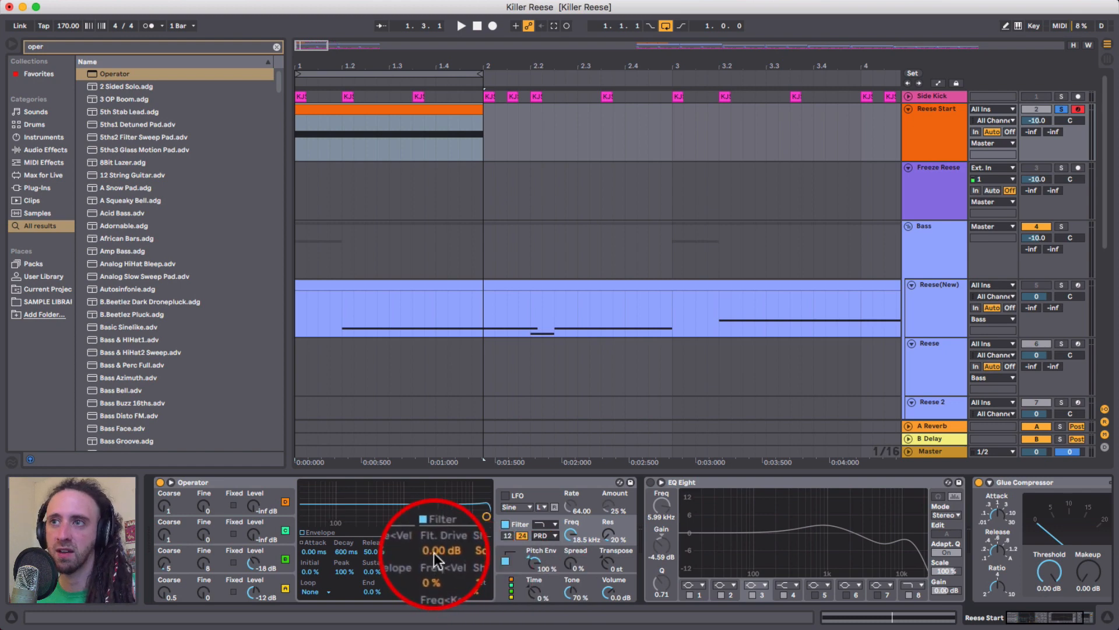
click(434, 552)
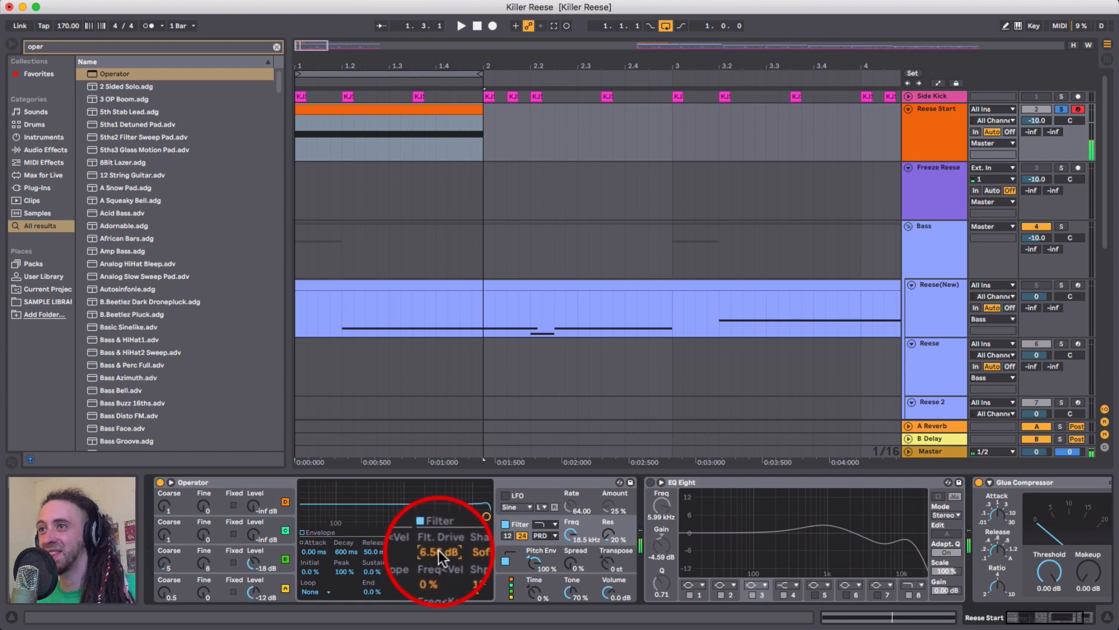
Return Operator's display to oscillator A and switch on the EQ Eight that follows it.
click(218, 578)
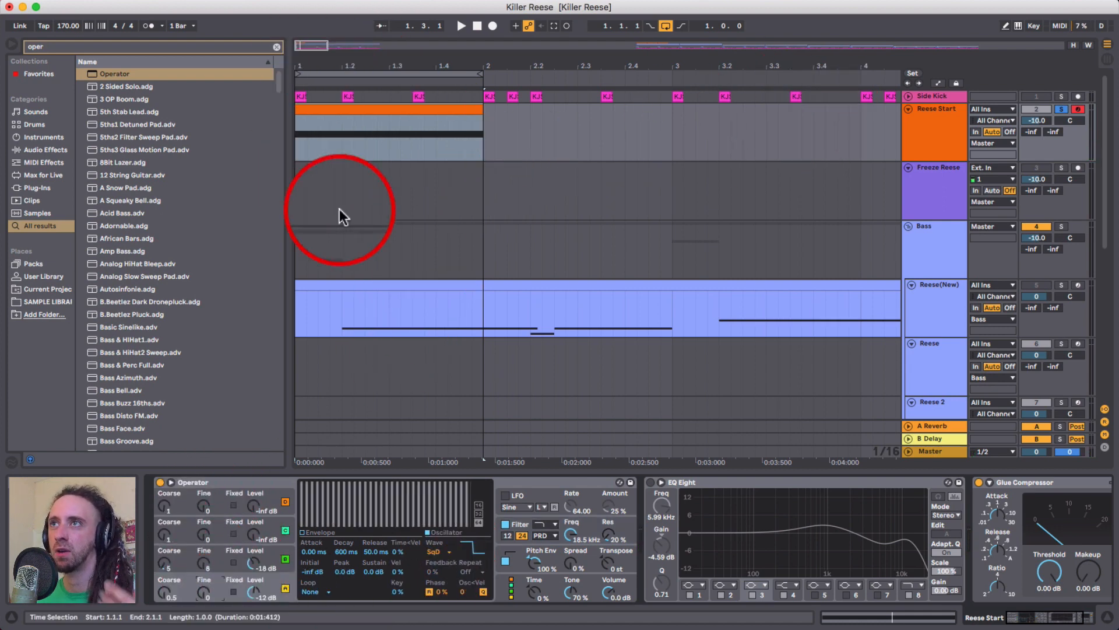
click(723, 482)
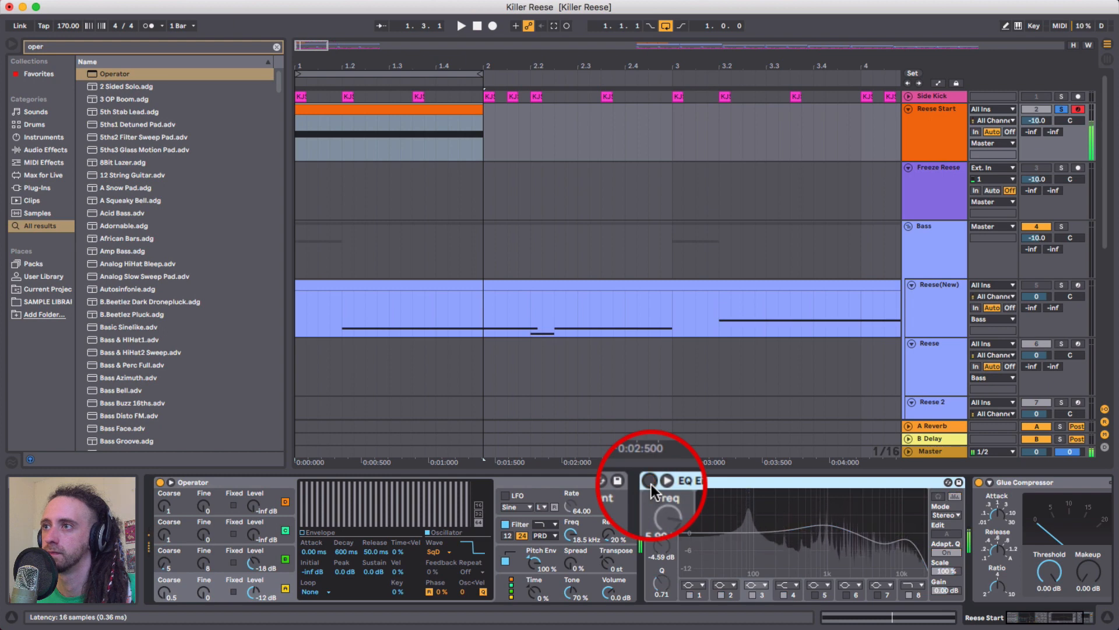
click(825, 525)
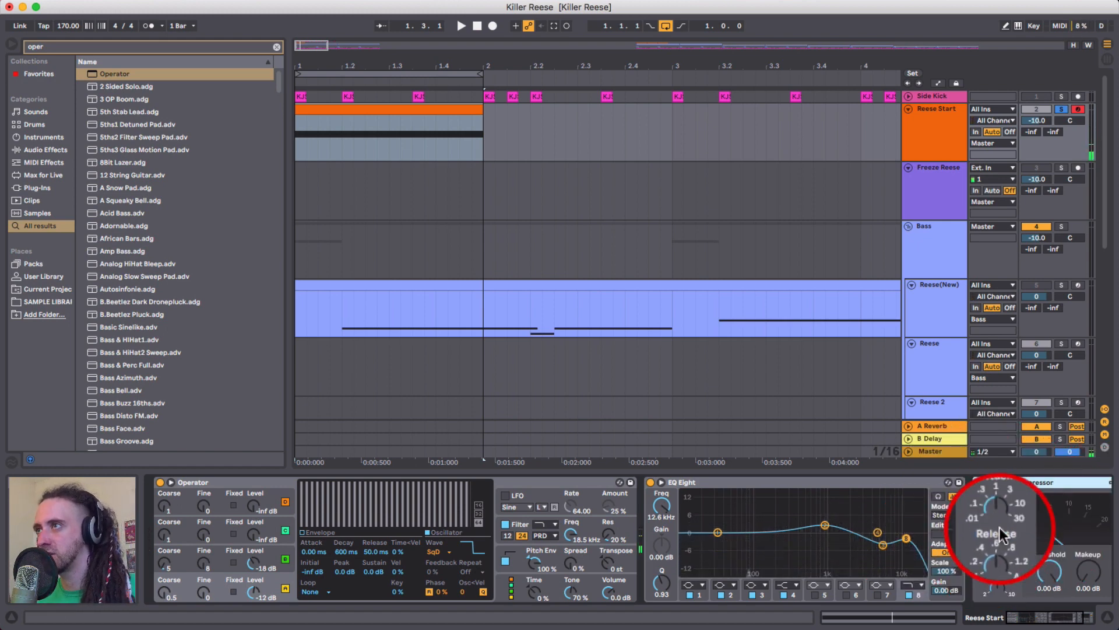
Freeze the Reese Start track and copy its one-bar clip onto the Freeze Reese track as audio at bar 1.
click(930, 141)
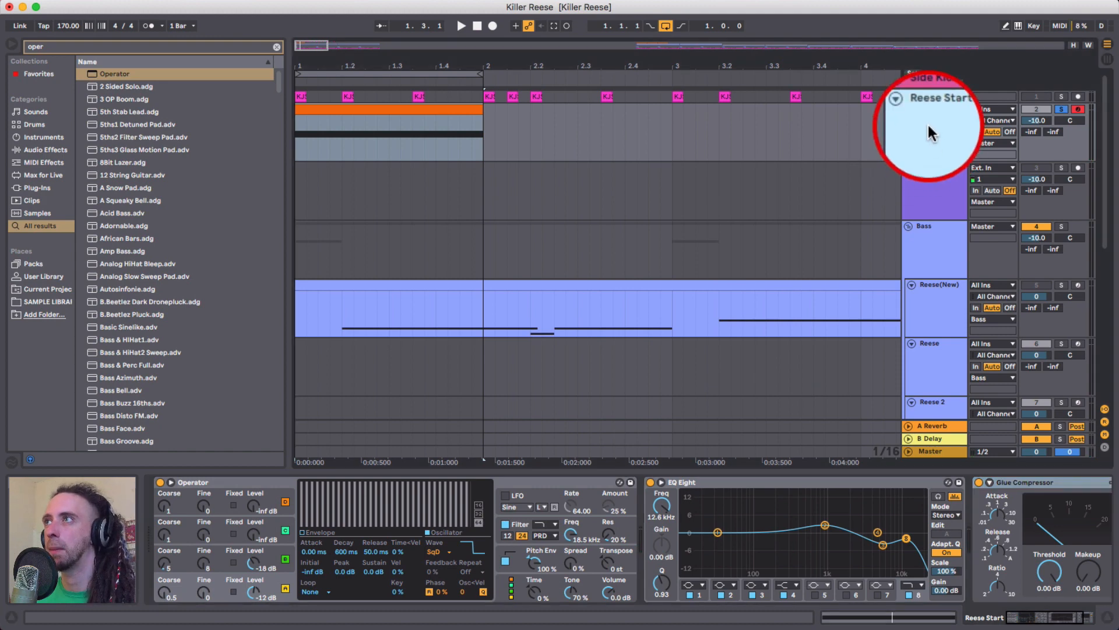
right_click(928, 123)
click(960, 204)
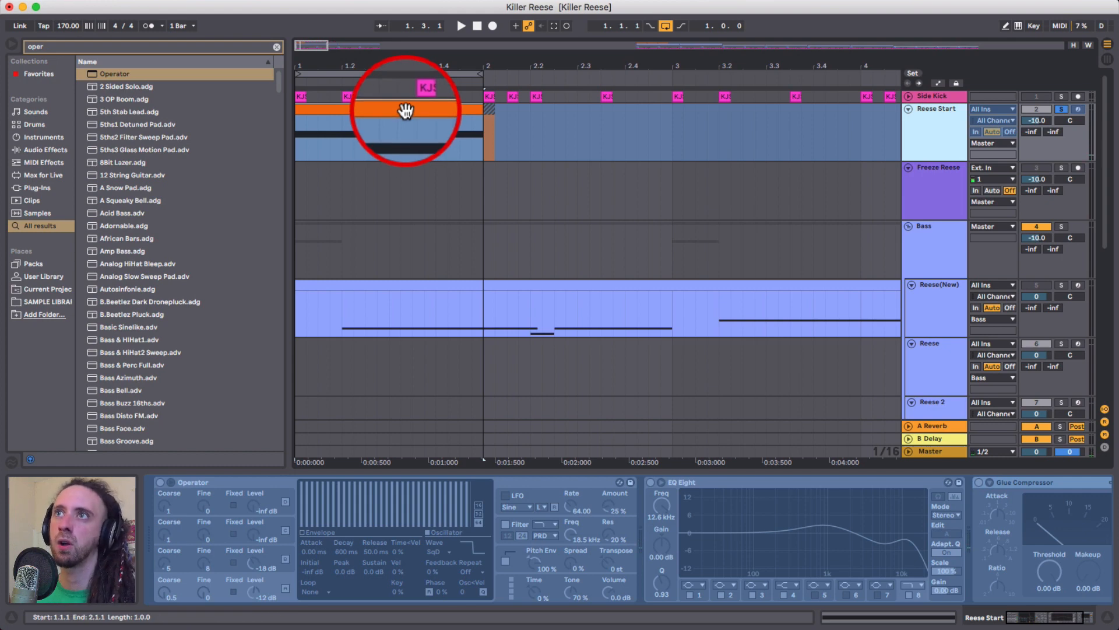
drag(405, 111, 408, 174)
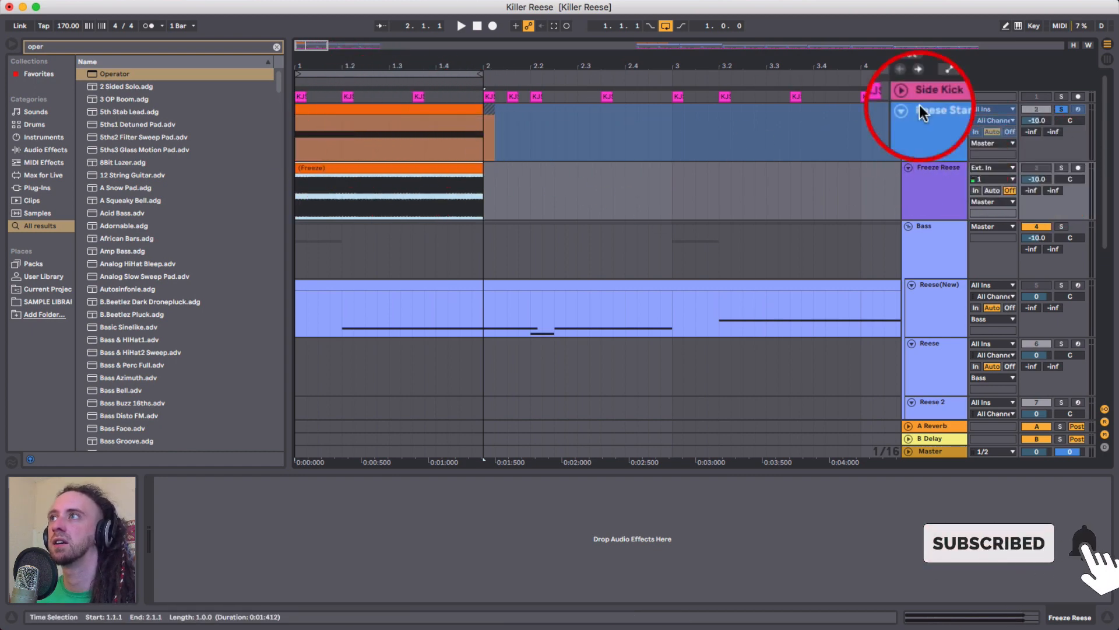
Unfreeze the Reese Start track.
click(956, 149)
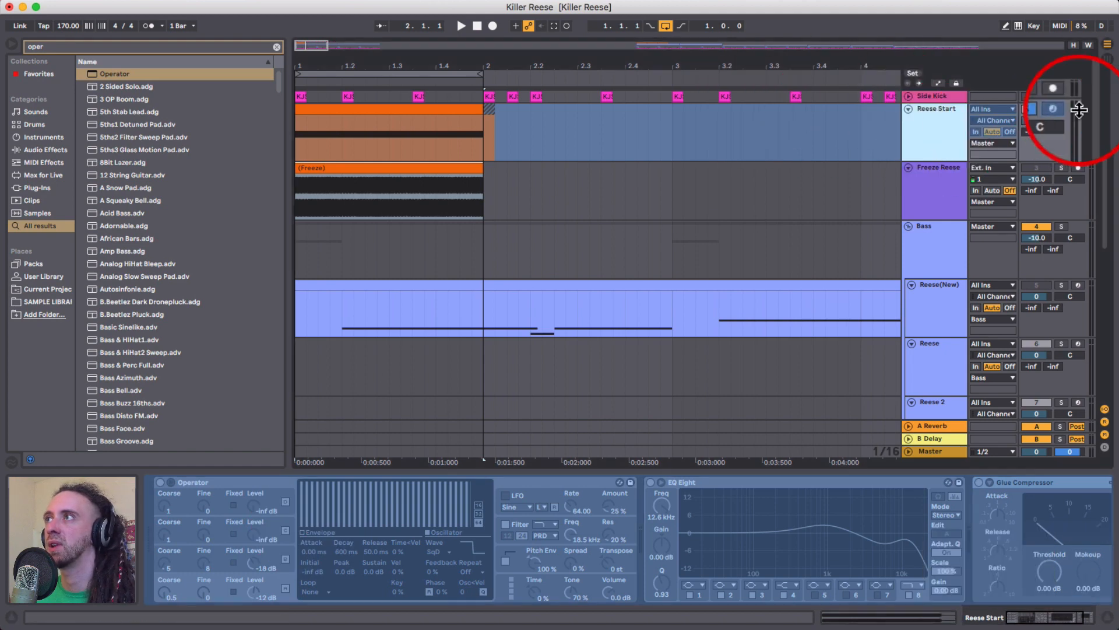
right_click(951, 134)
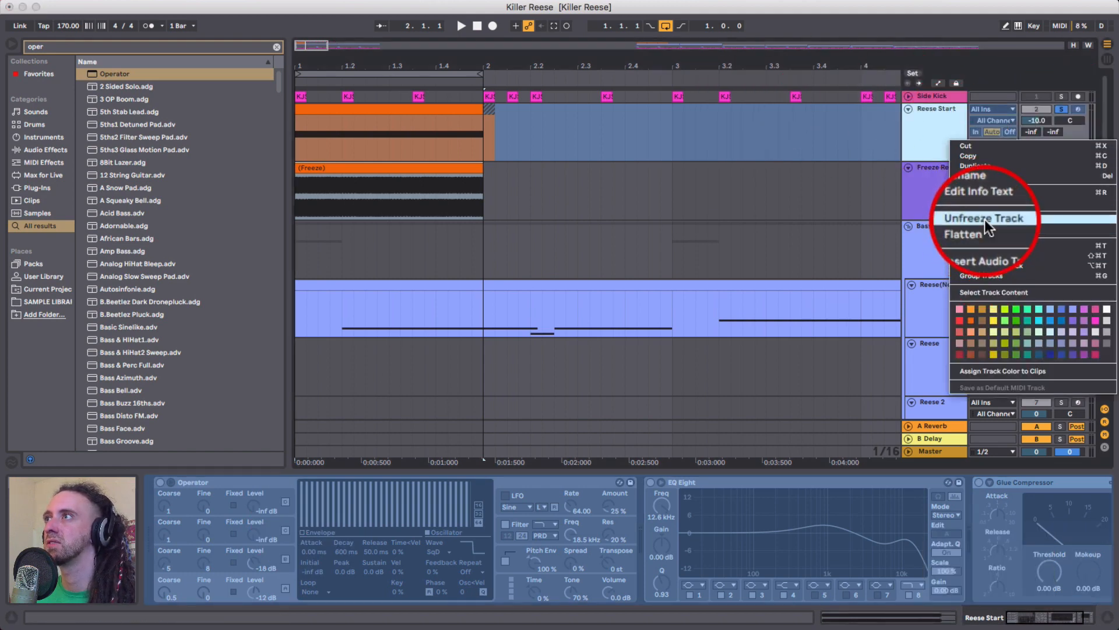
click(984, 220)
Play the arrangement with the Freeze Reese track soloed to hear the frozen audio, stop playback and select its clip.
key(space)
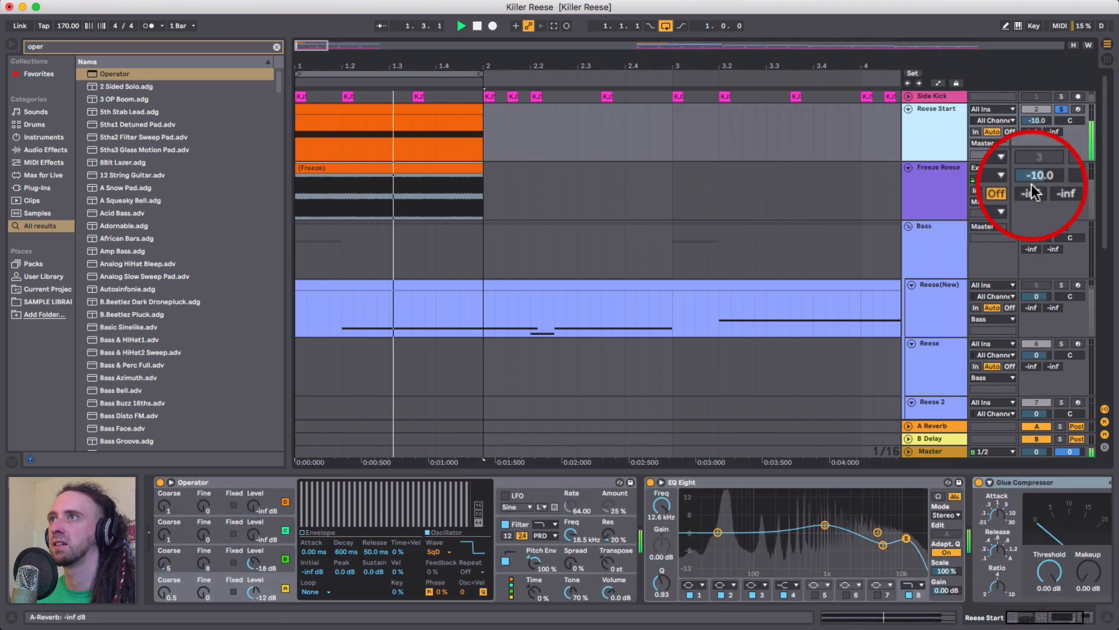
click(1061, 167)
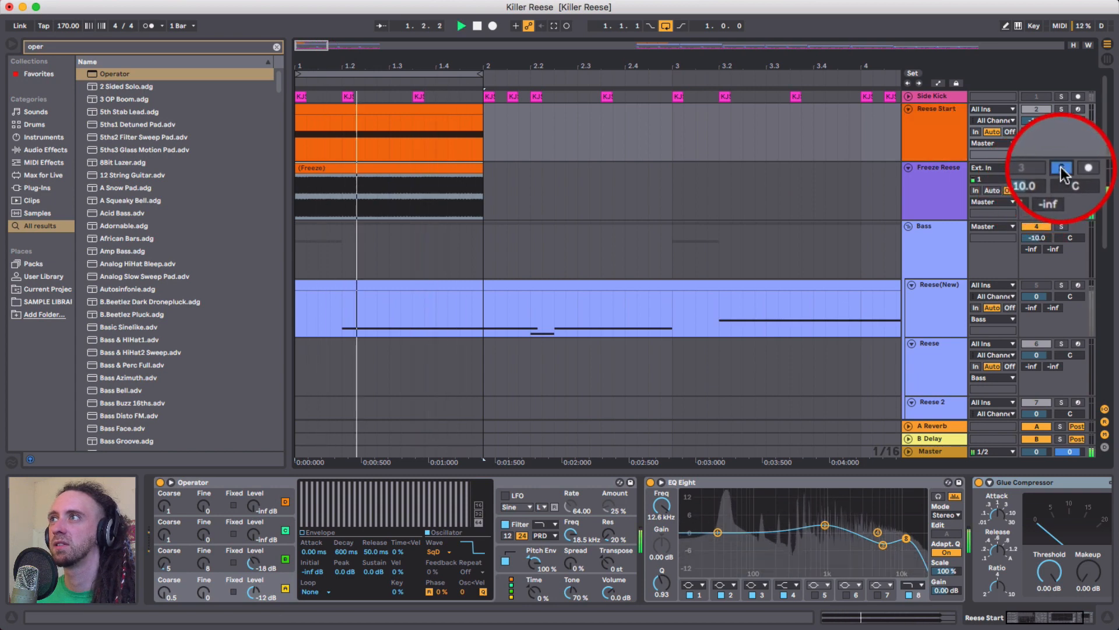
key(space)
click(354, 190)
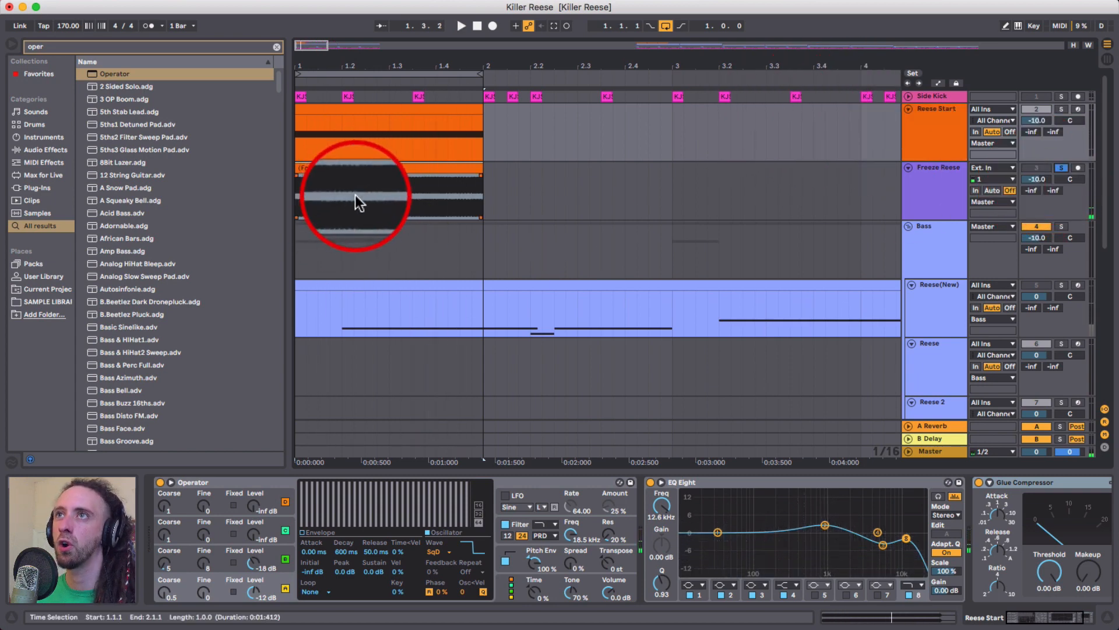
Search the browser for "sample" and load an empty Sampler over the existing one in the Reese(New) track's Instrument Rack.
click(949, 319)
drag(309, 459, 212, 509)
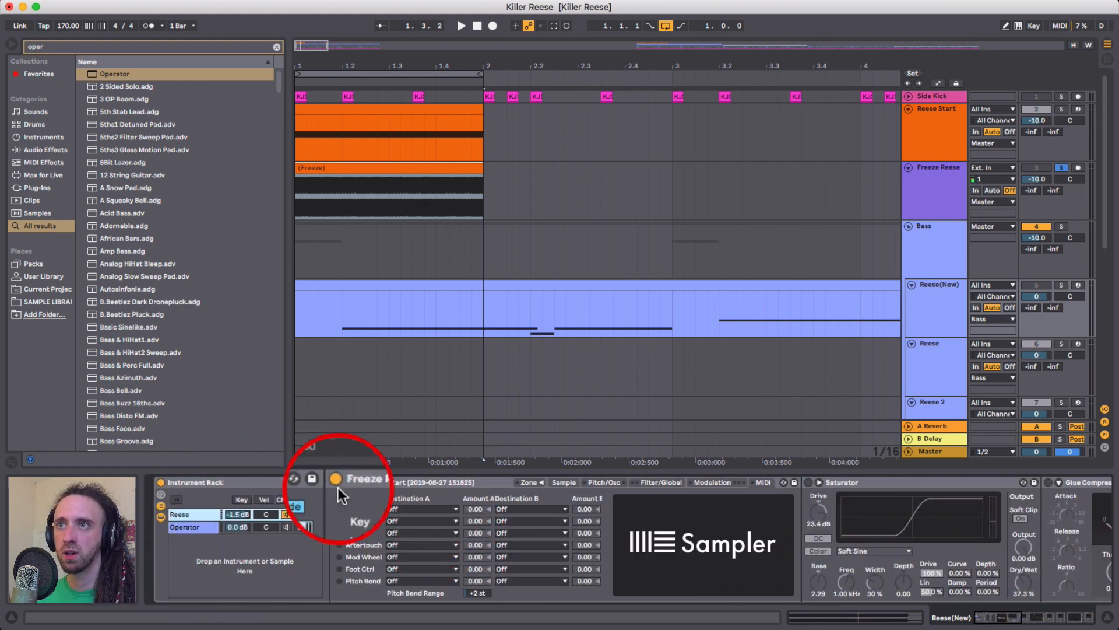
key(super+f)
text(sample)
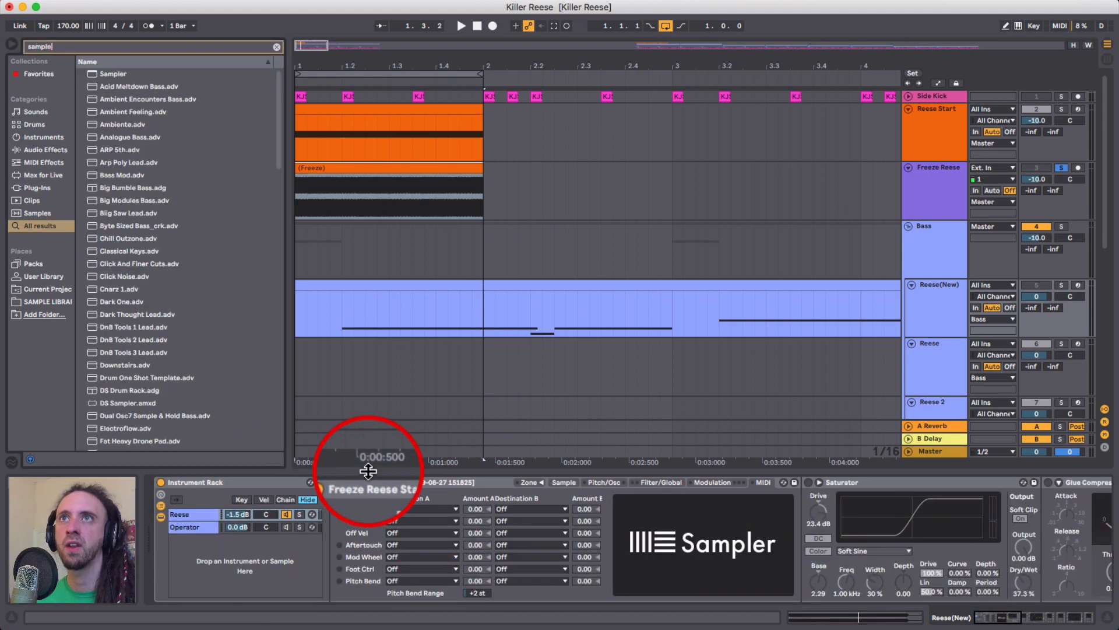
drag(106, 74, 374, 480)
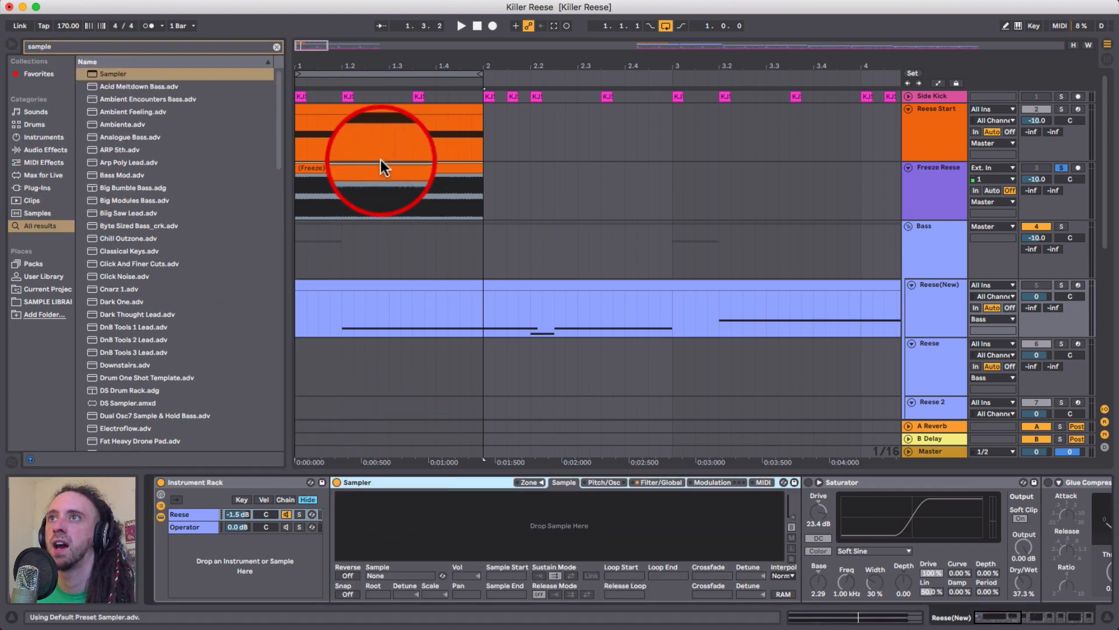
Load the frozen Reese clip into the new Sampler, select the Reese(New) track and unsolo Freeze Reese.
drag(396, 196, 557, 547)
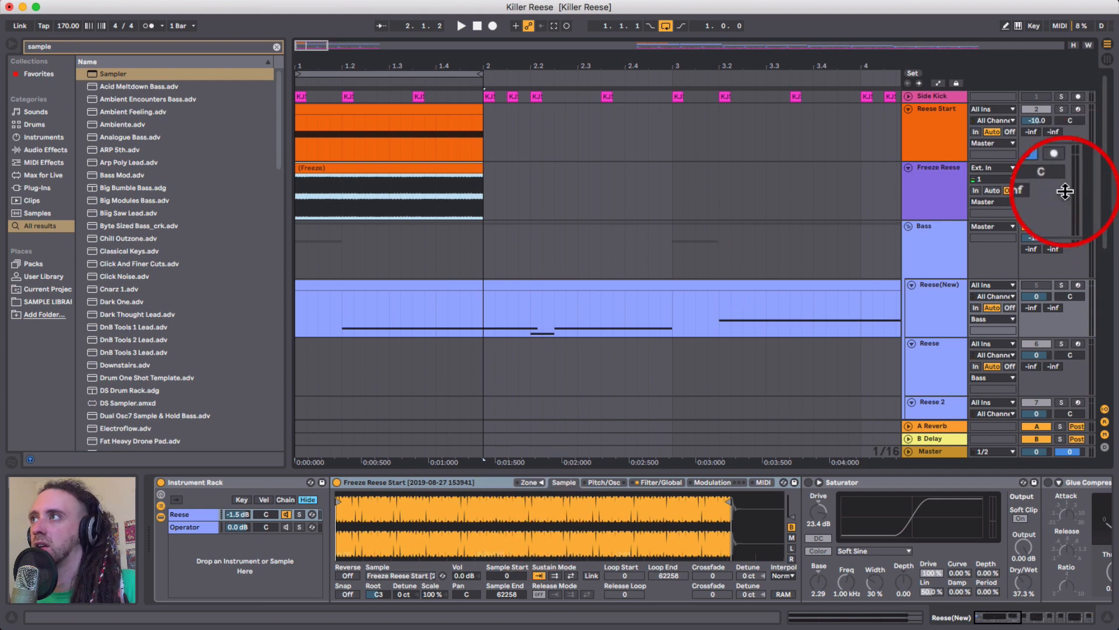
click(941, 309)
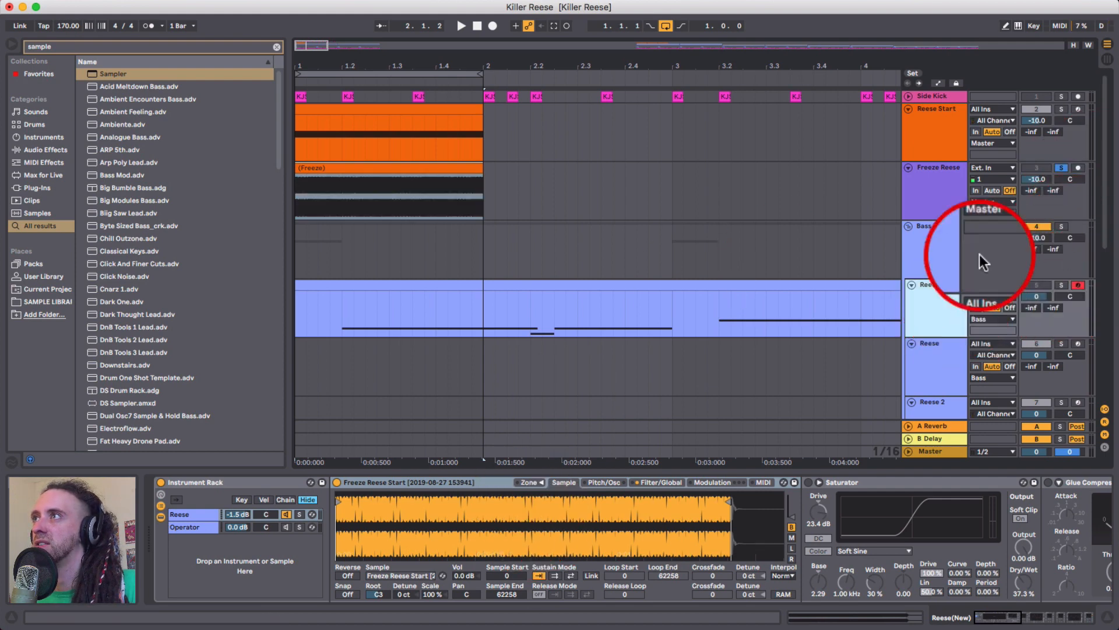
click(1061, 168)
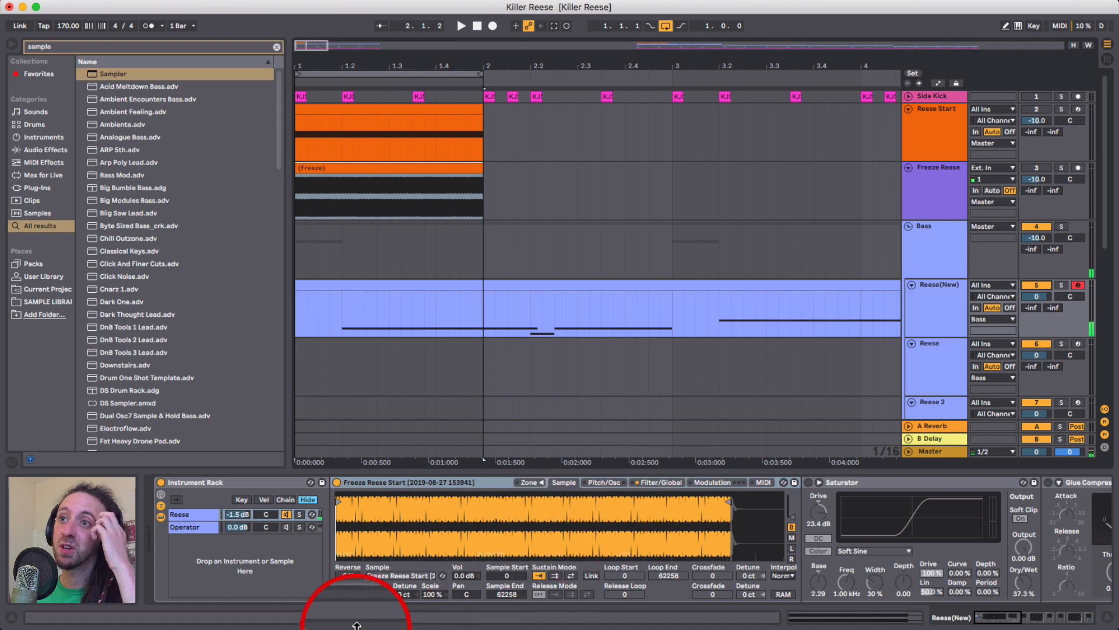
Set the Sampler's root key to F1 and its detune to -4 ct, checking the Operator tuning on Reese Start in between.
drag(379, 603, 379, 609)
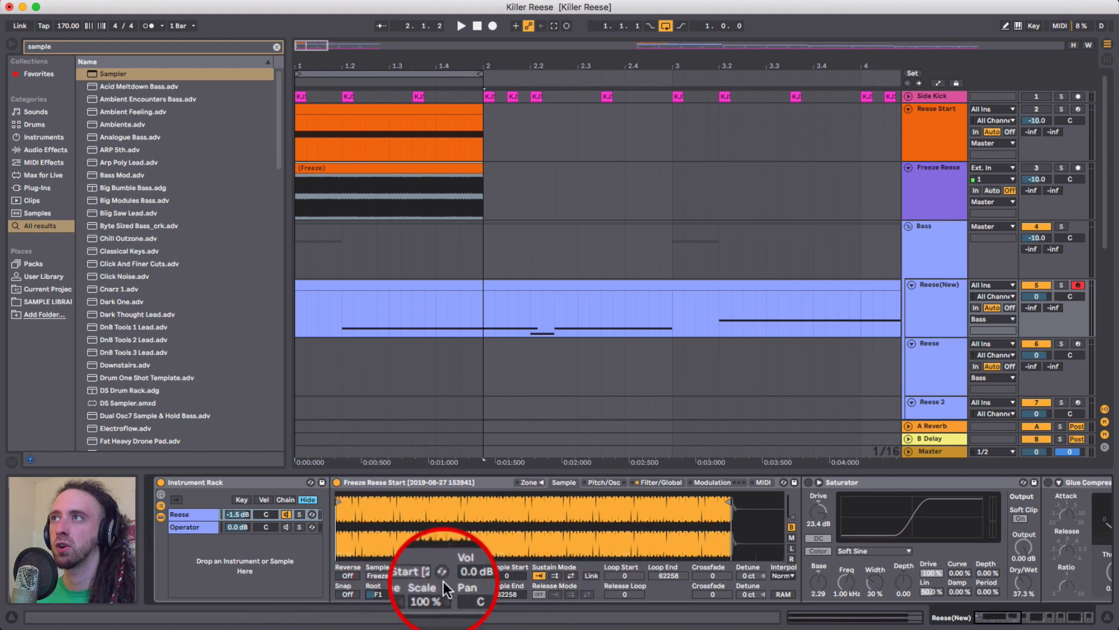
click(935, 135)
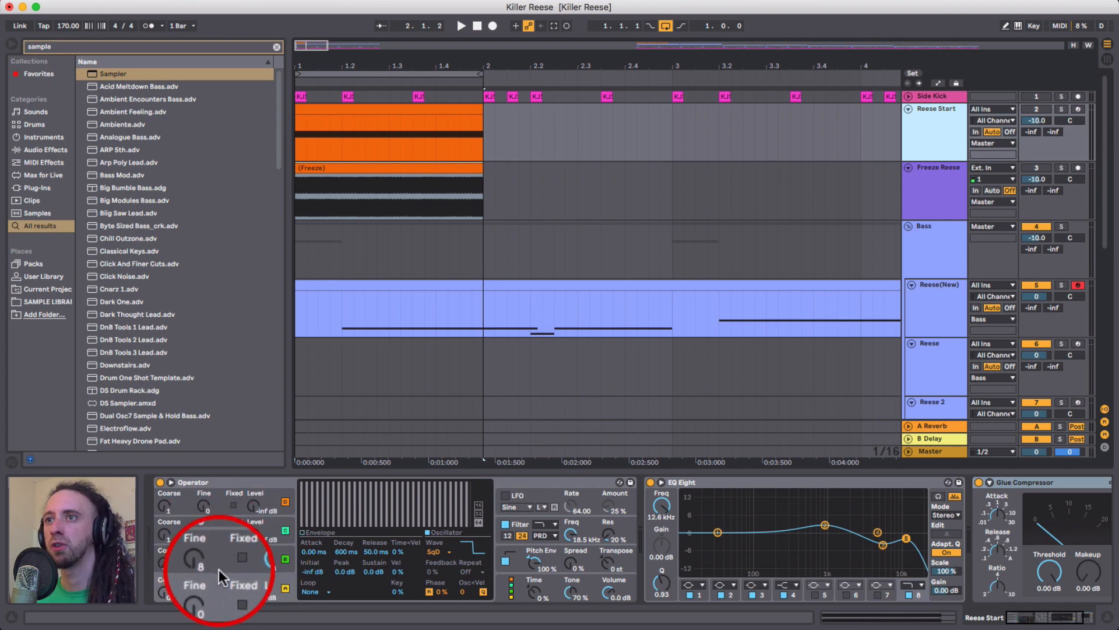
click(925, 315)
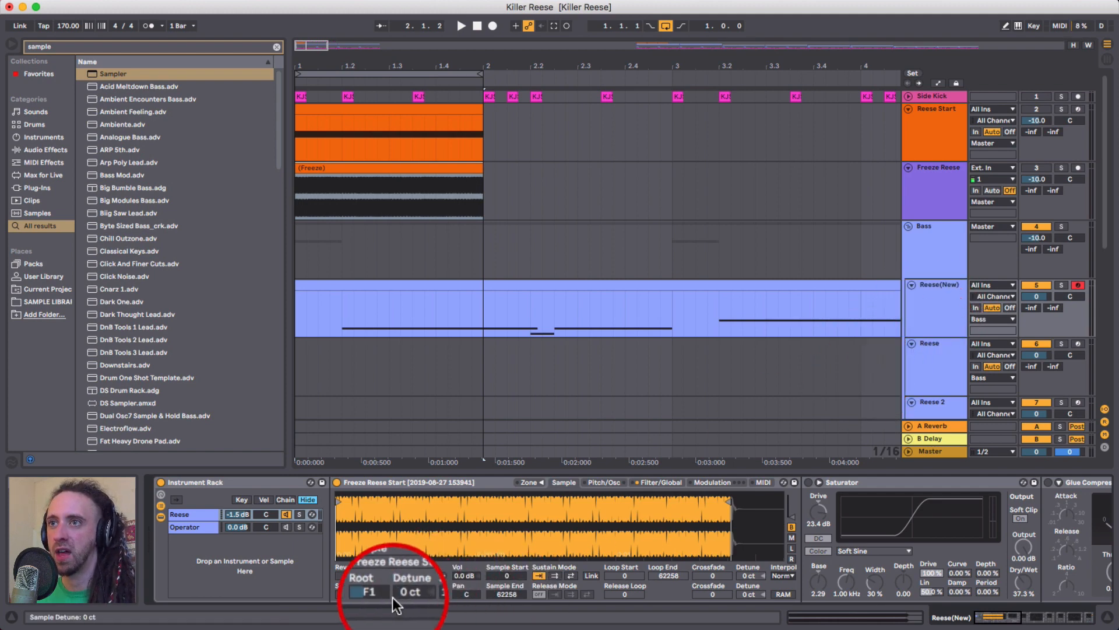
drag(401, 594, 401, 599)
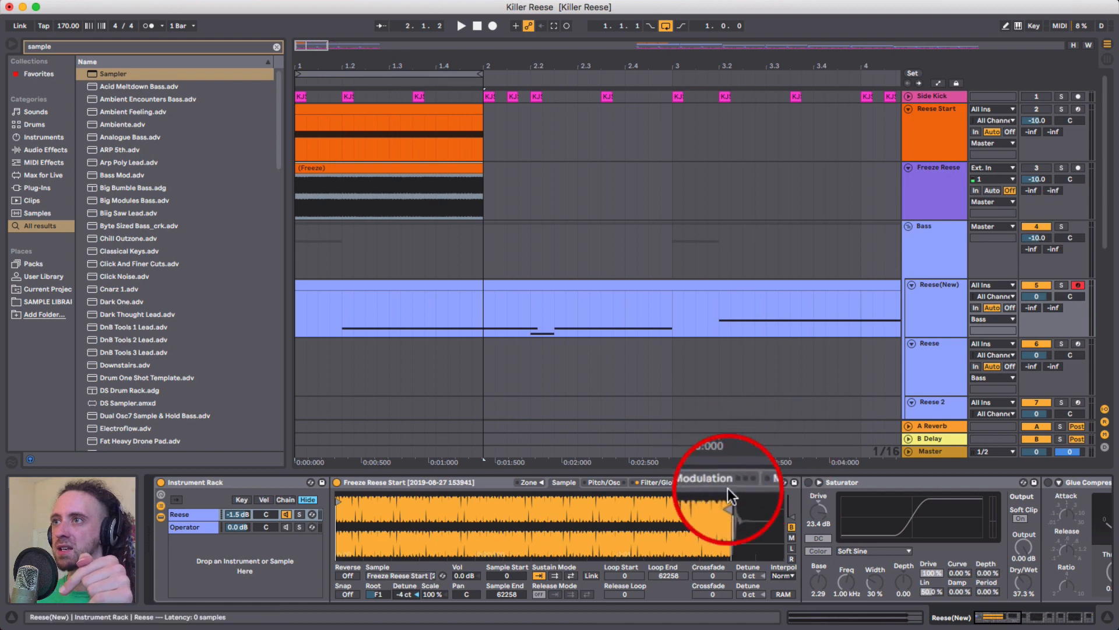
Compare the Reese sound with Sampler's filter switched off and on.
click(648, 482)
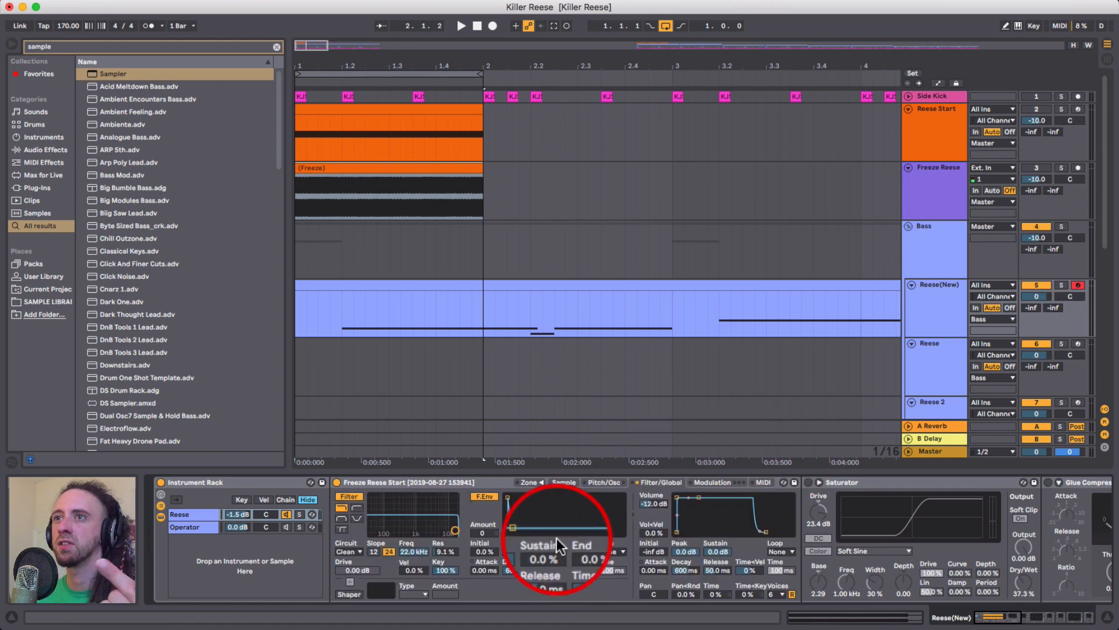
click(353, 495)
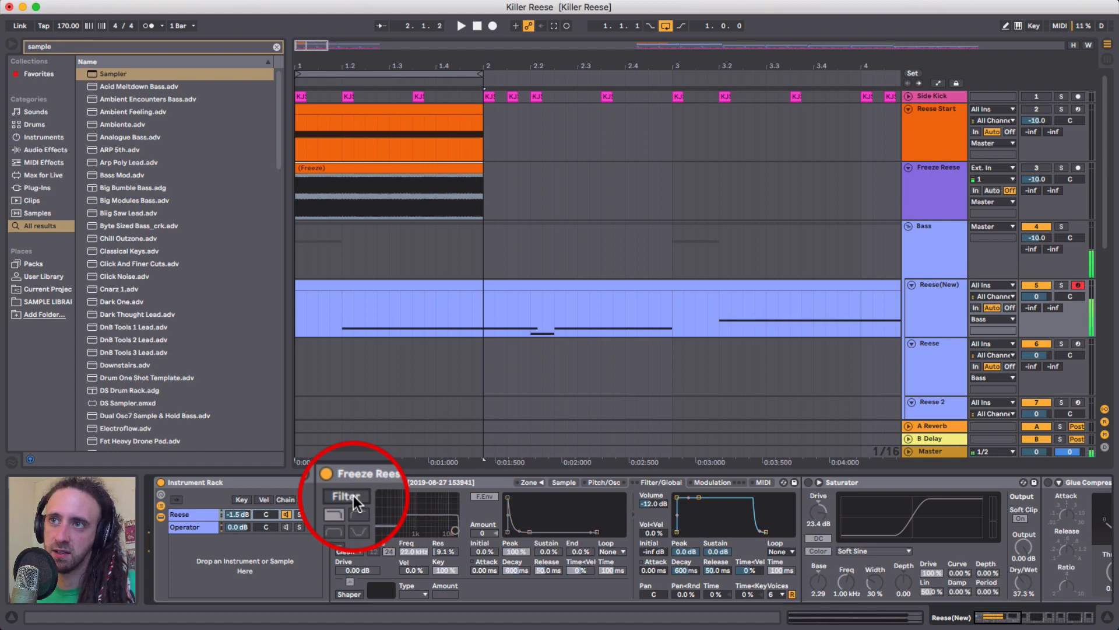
click(353, 497)
click(353, 495)
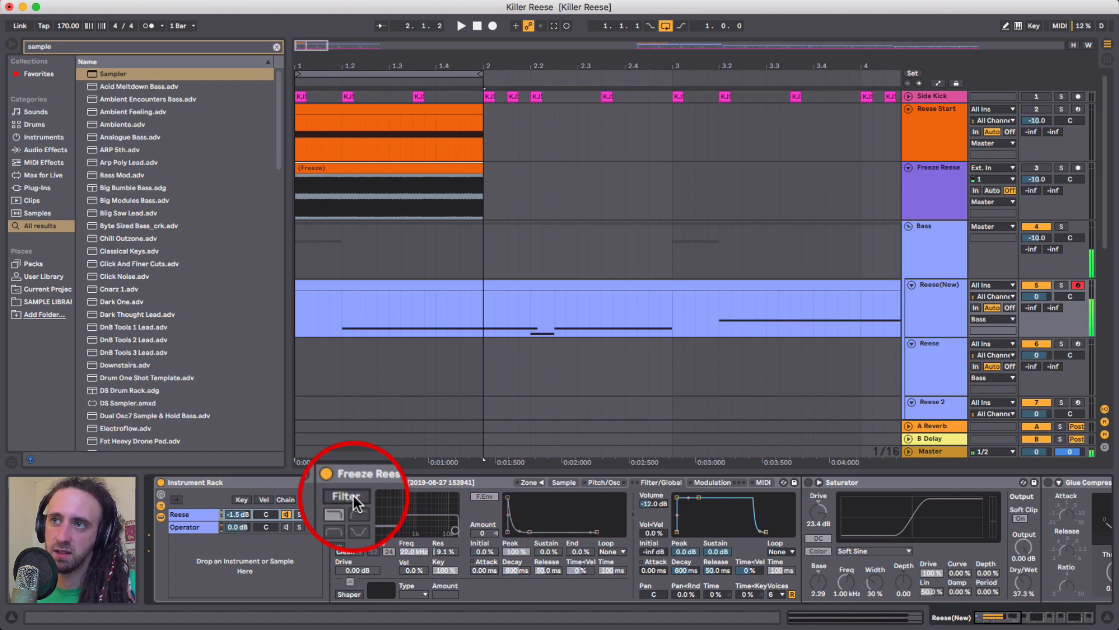
click(353, 497)
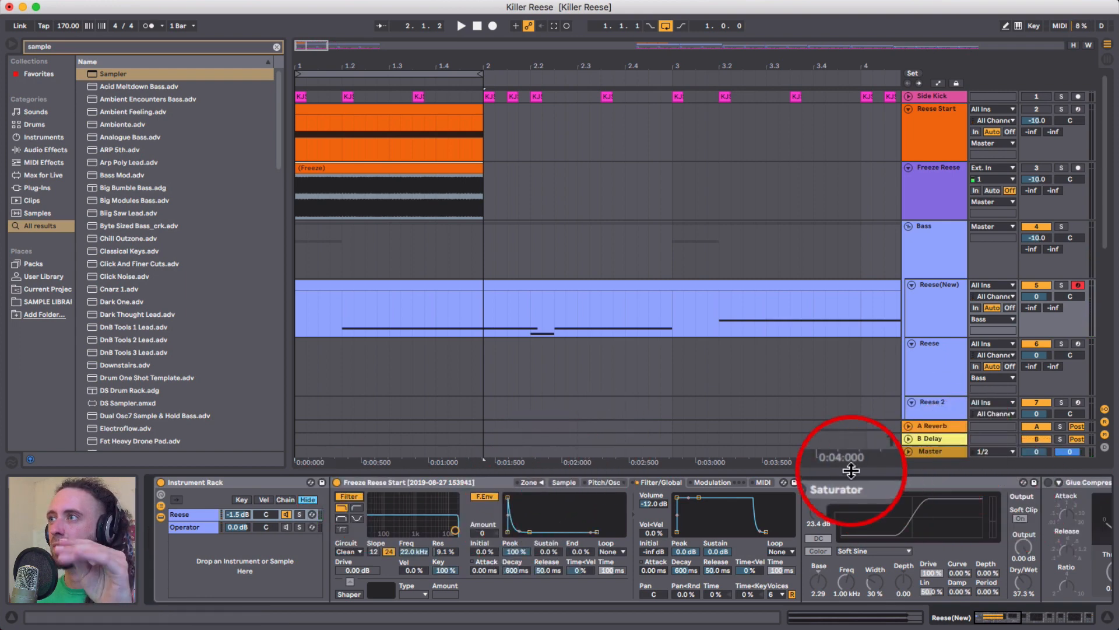
Set the Sampler's glide mode to Glide in its pitch settings.
click(607, 484)
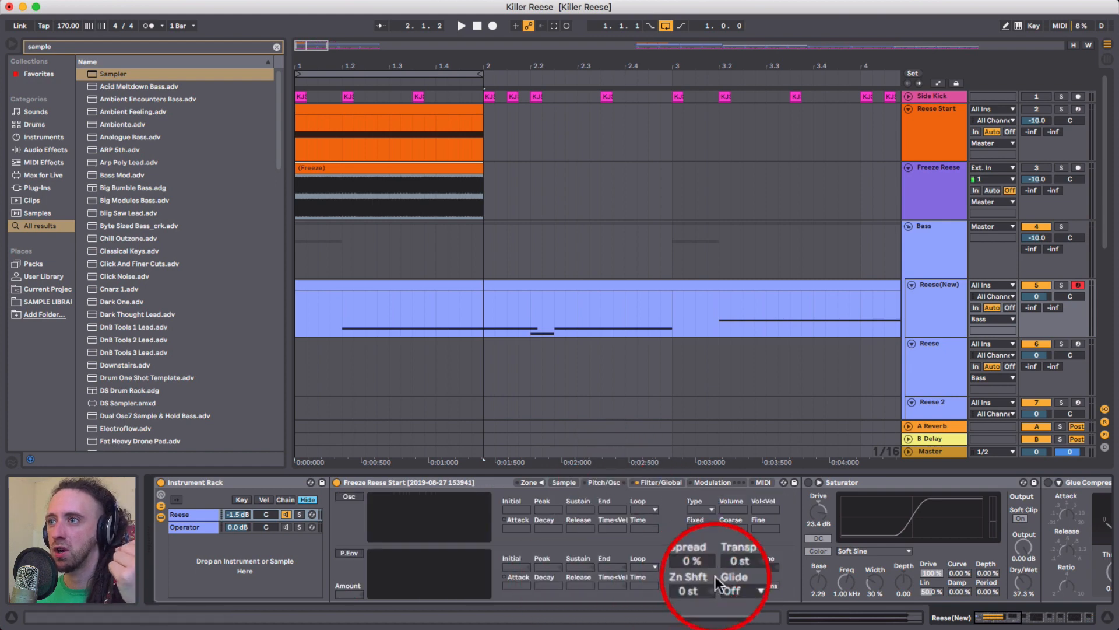
click(736, 584)
click(731, 606)
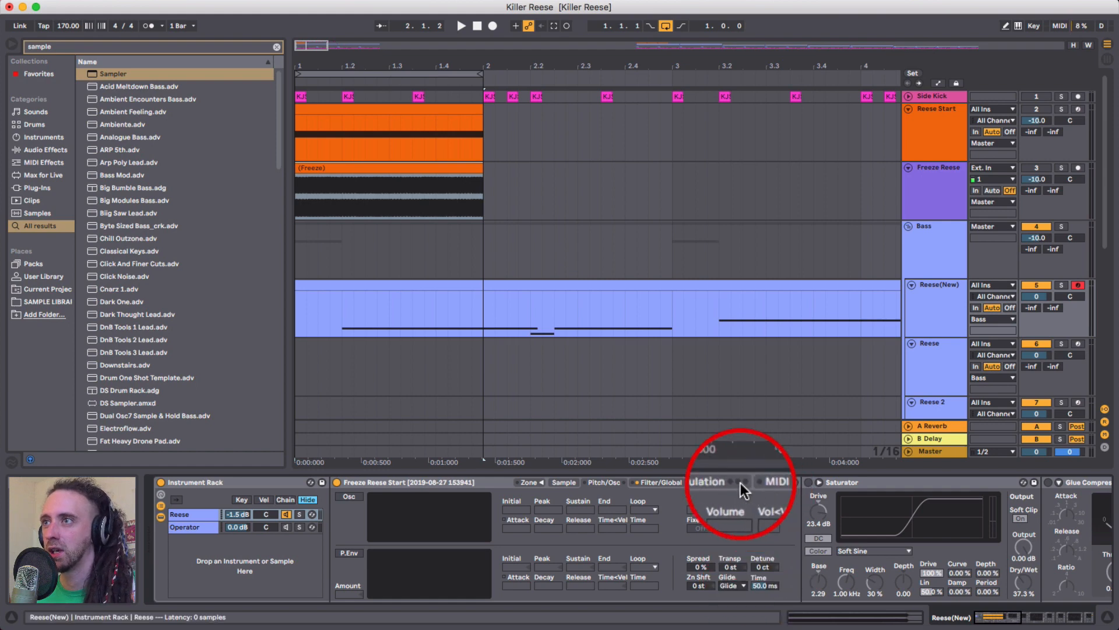
Limit Sampler to 1 voice in its global settings.
click(709, 482)
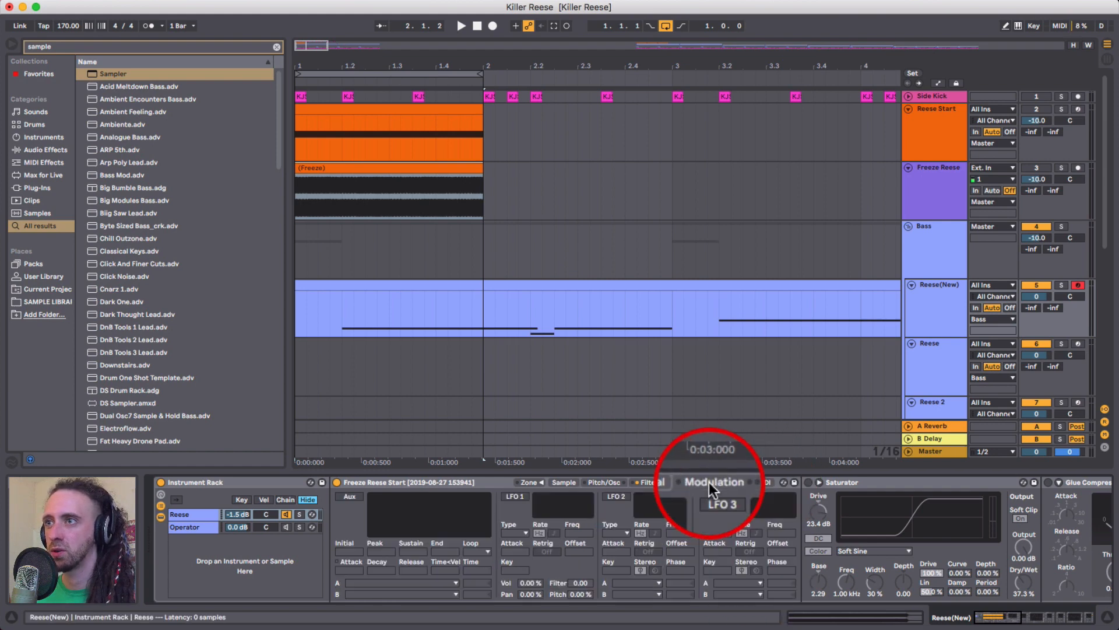
click(669, 483)
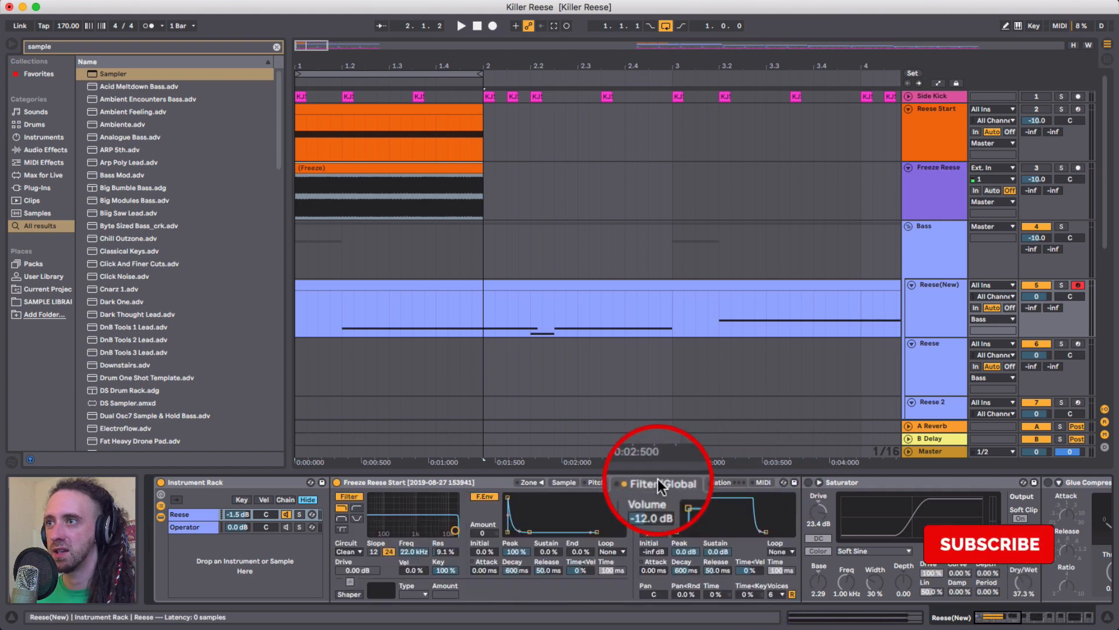
click(781, 594)
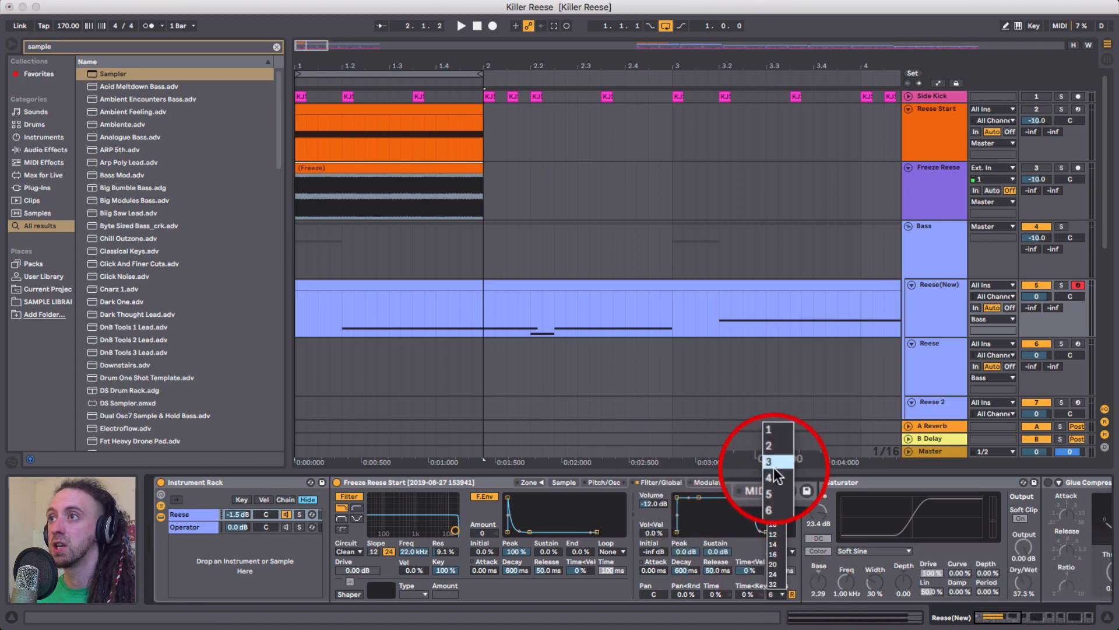
click(776, 445)
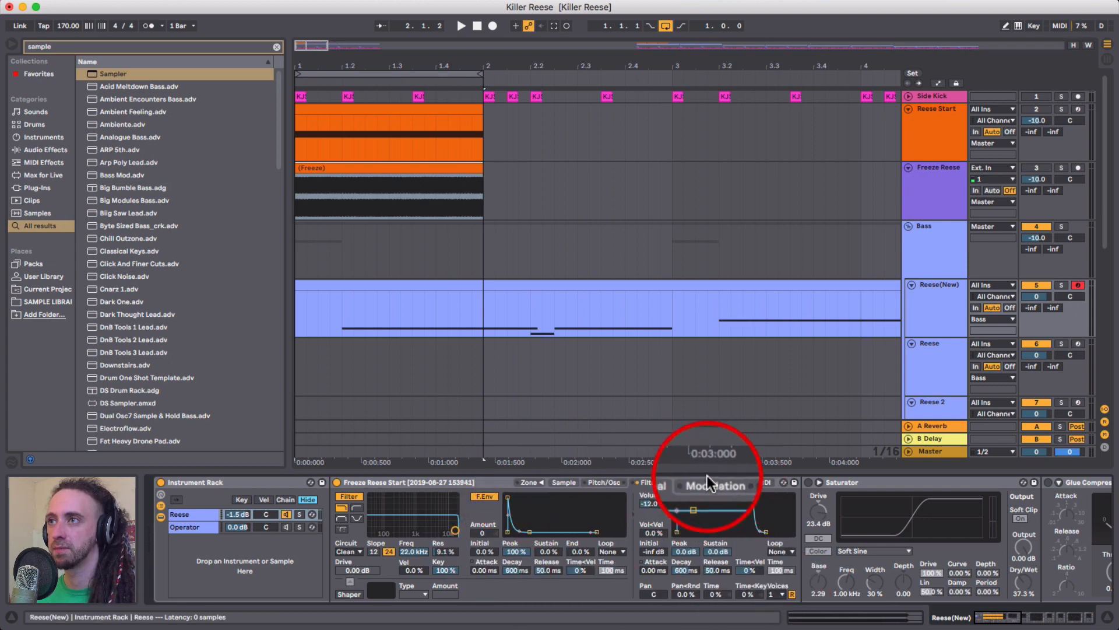
Set Sampler's glide time to 77.7 ms, trying a much longer glide in between.
click(601, 483)
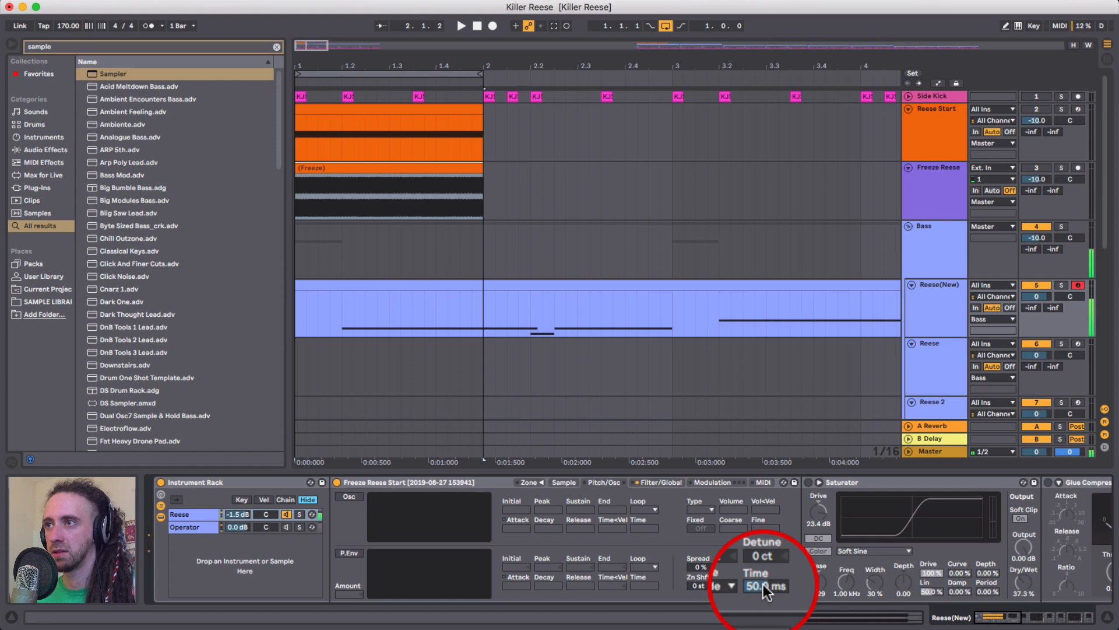
drag(762, 584, 763, 554)
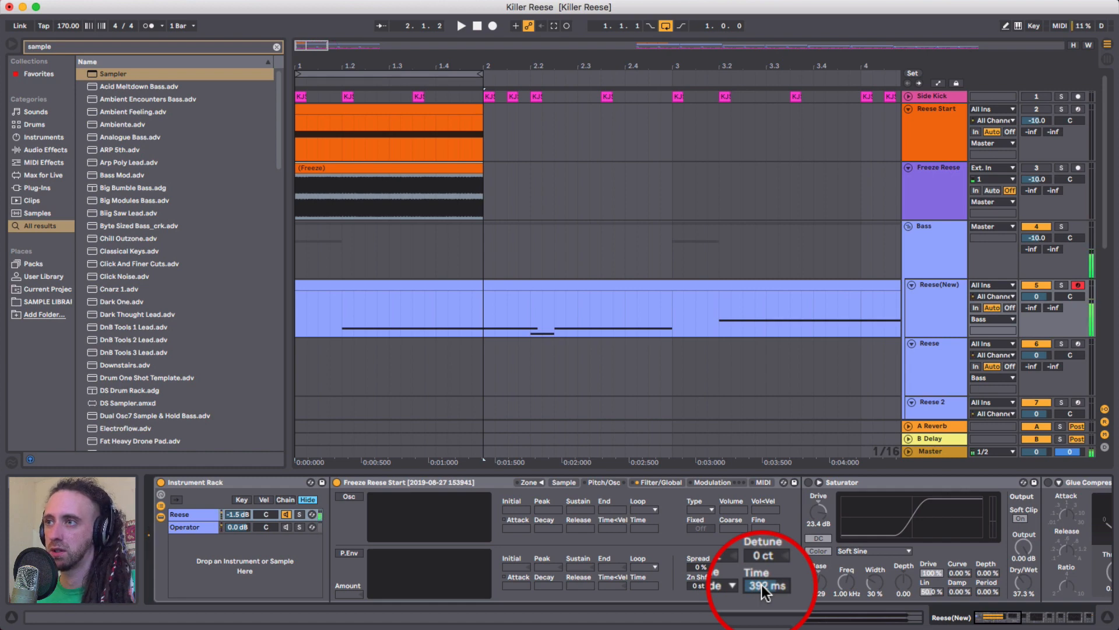
drag(762, 585, 761, 607)
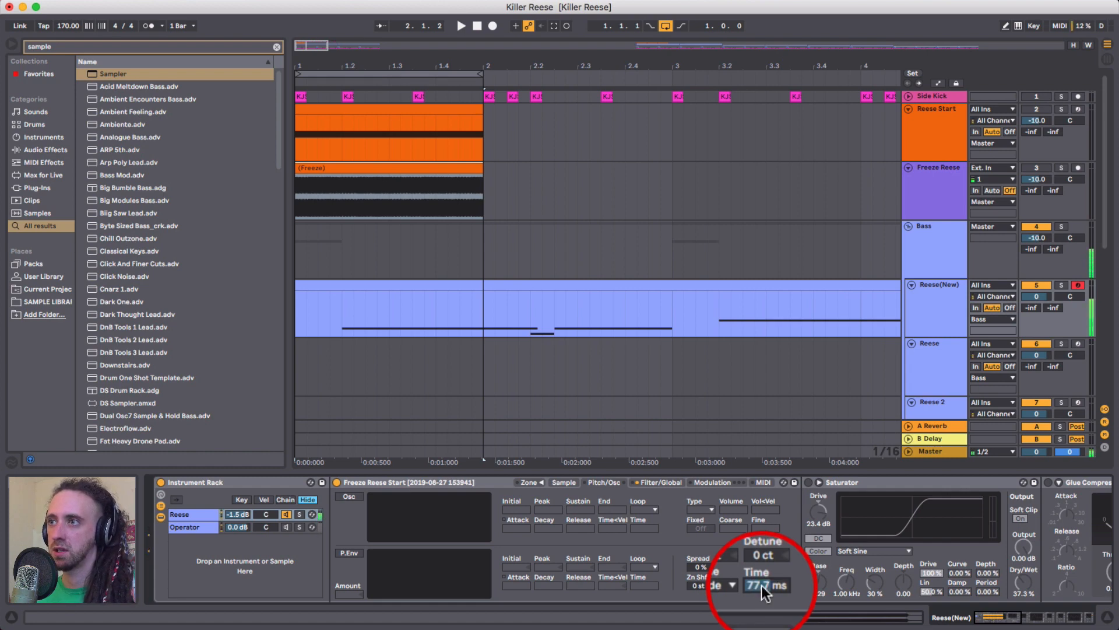
Set the sample's sustain mode to forward looping, trying the back-and-forth loop in between.
click(566, 481)
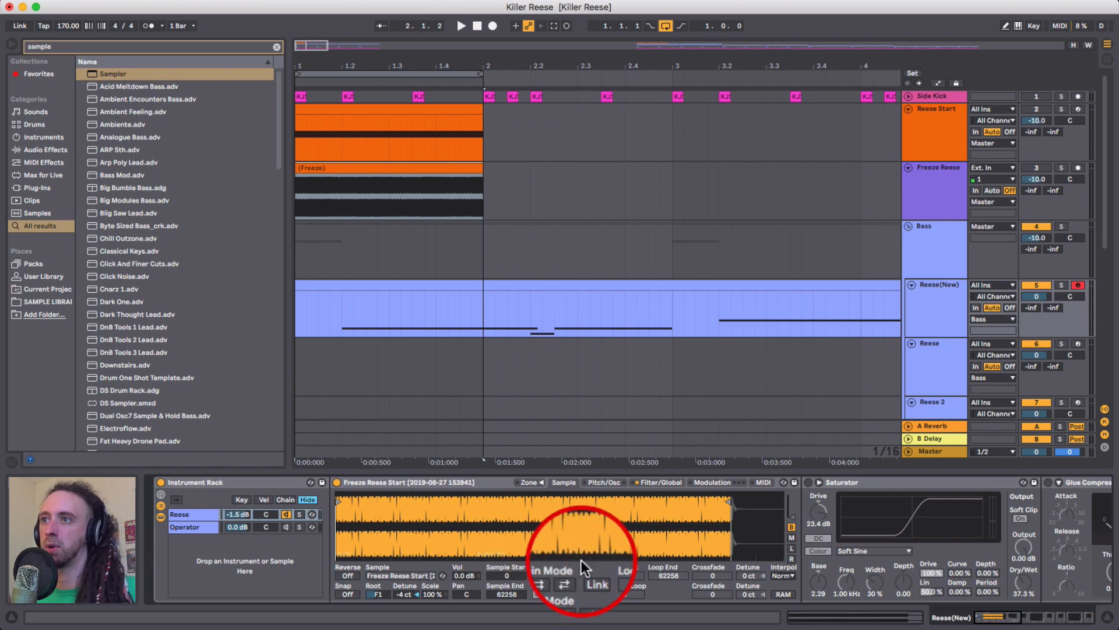
click(555, 574)
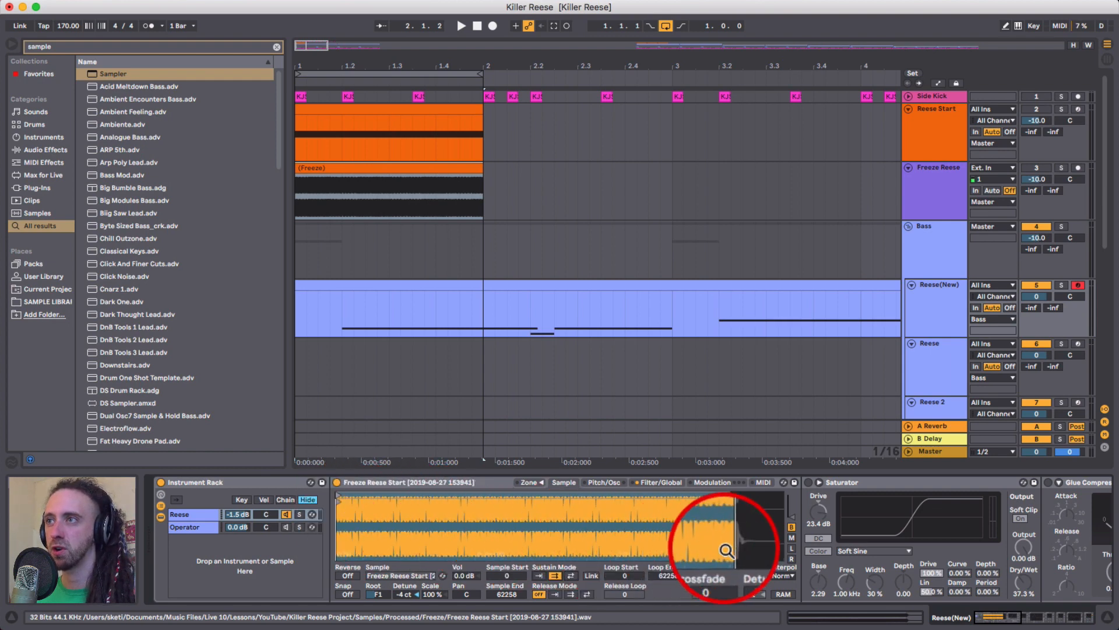
click(570, 575)
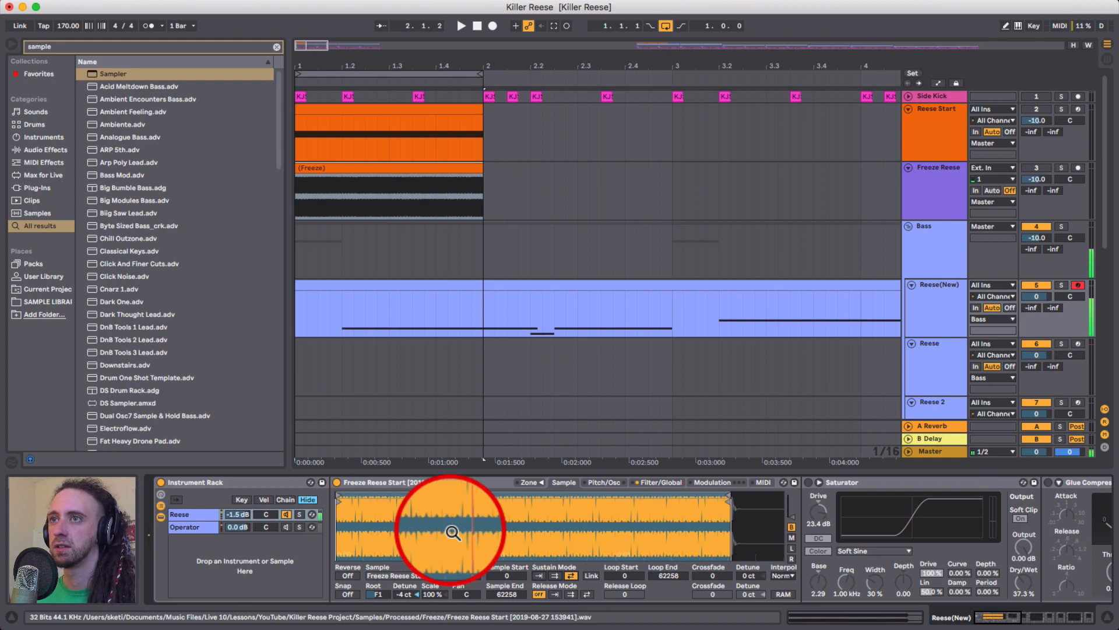
click(554, 574)
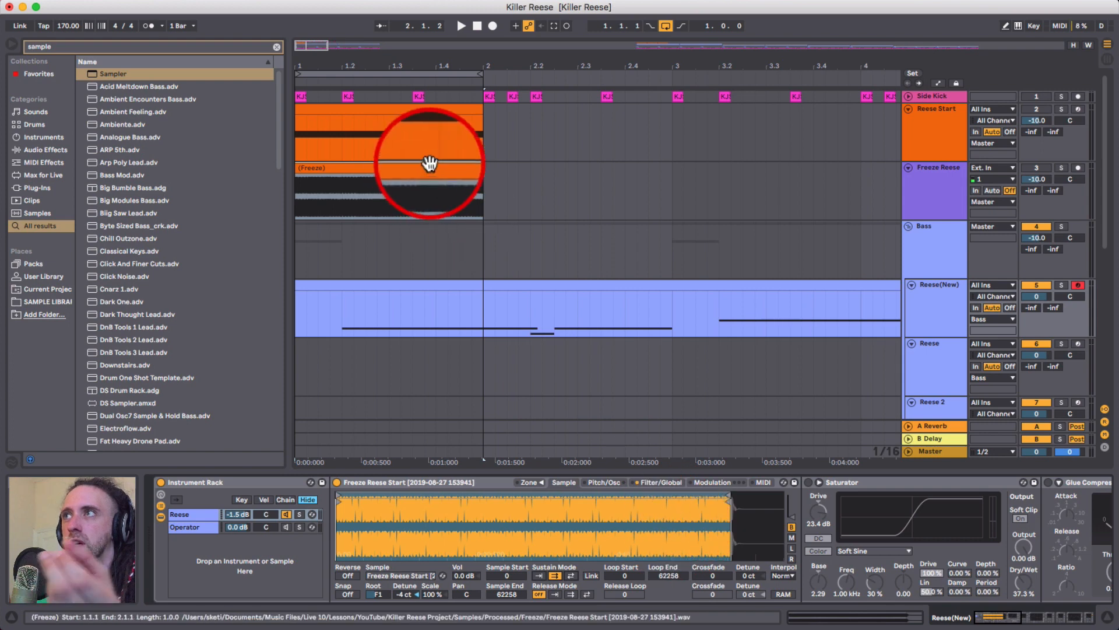
Check the Operator devices on Reese Start, return to Reese(New) and shorten Sampler's sustain loop to end at 14543.
click(921, 129)
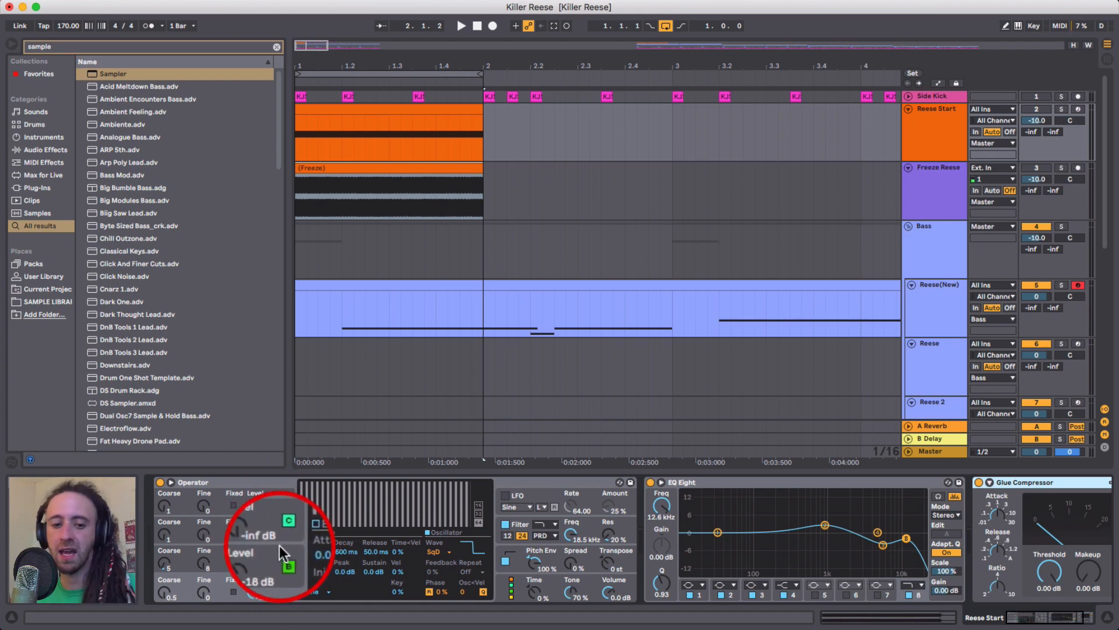
click(937, 306)
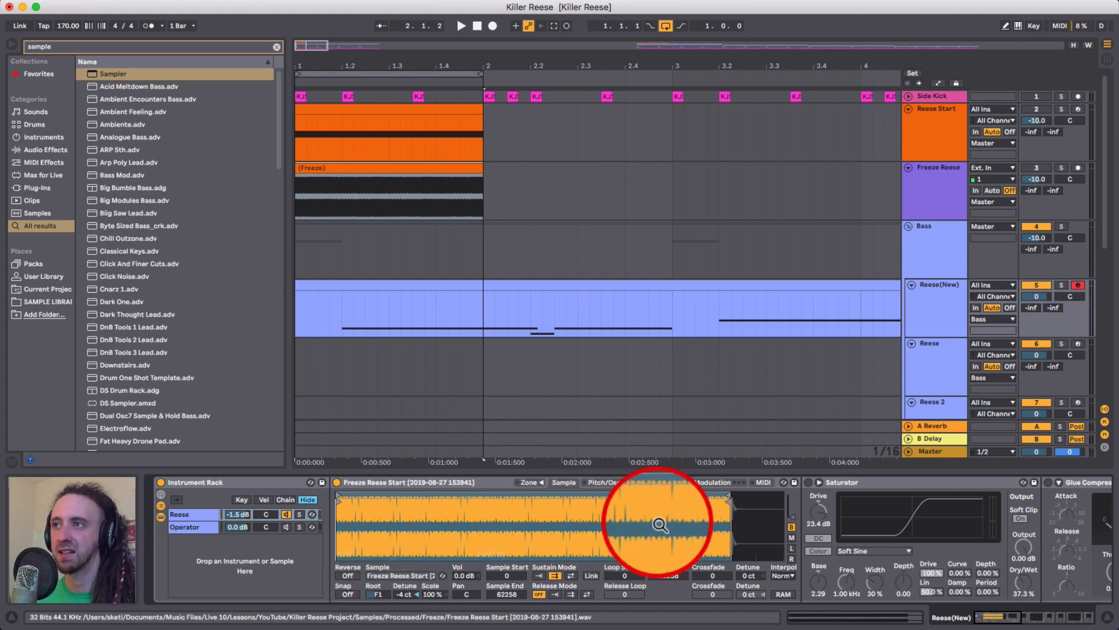
mouse_move(727, 494)
mouse_down()
mouse_move(473, 496)
mouse_move(428, 469)
mouse_up()
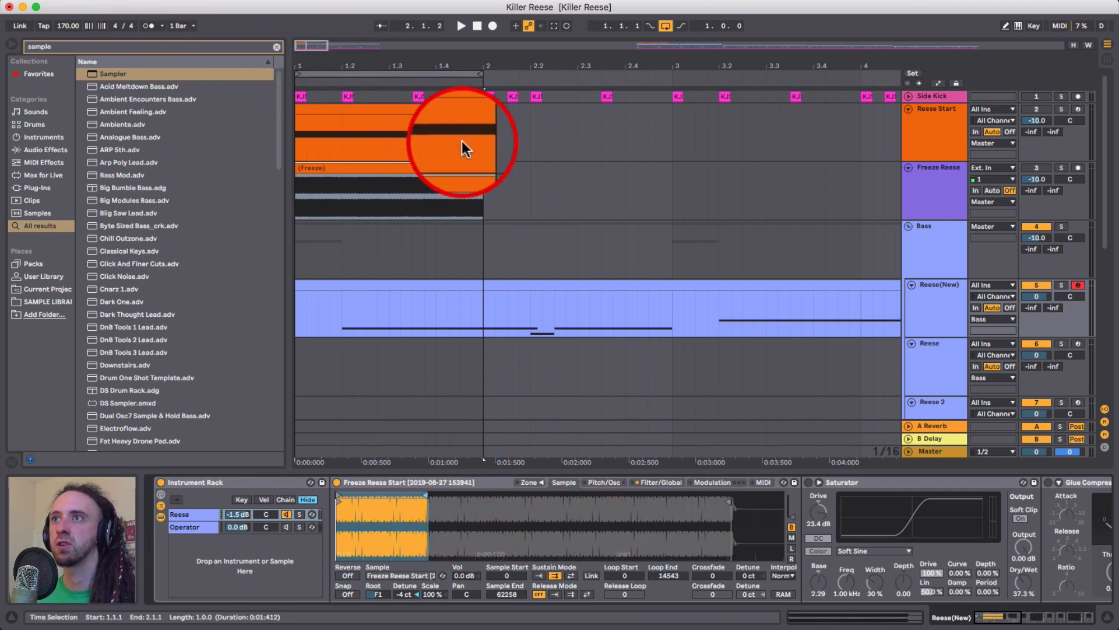
Replace the MIDI clip on the Reese(New) track with a copy of the one-bar Reese Start clip.
click(392, 286)
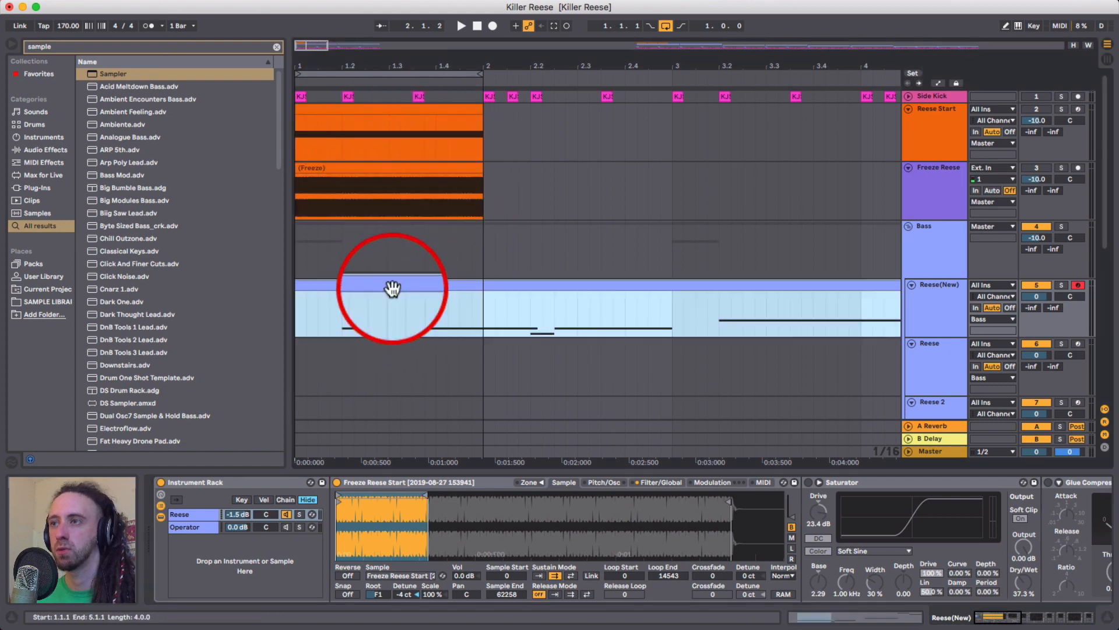
key(Delete)
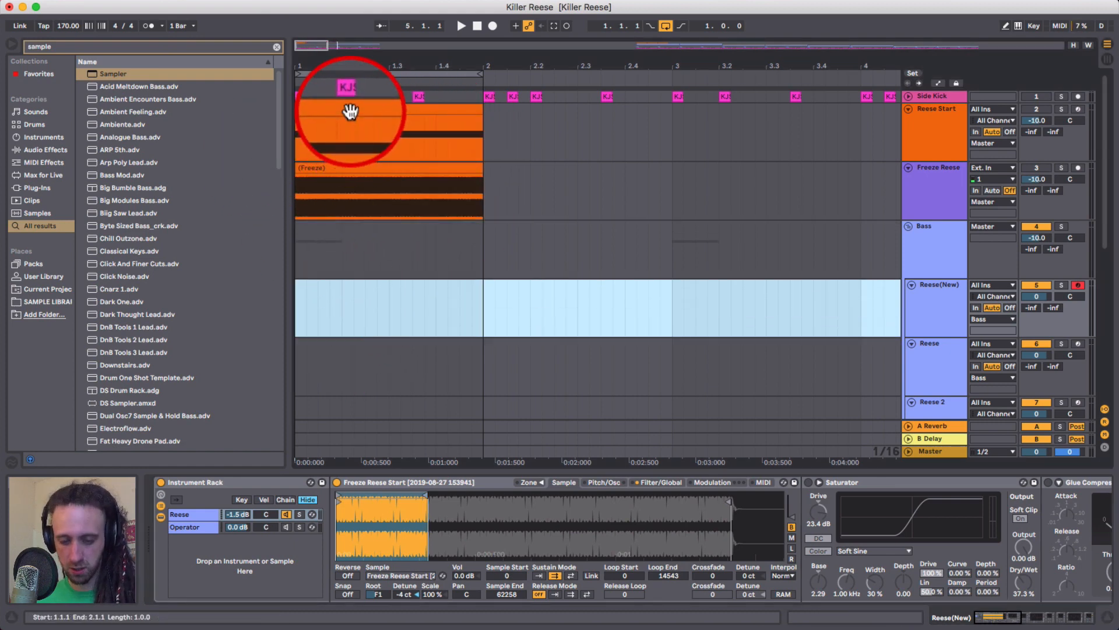
drag(350, 111, 337, 291)
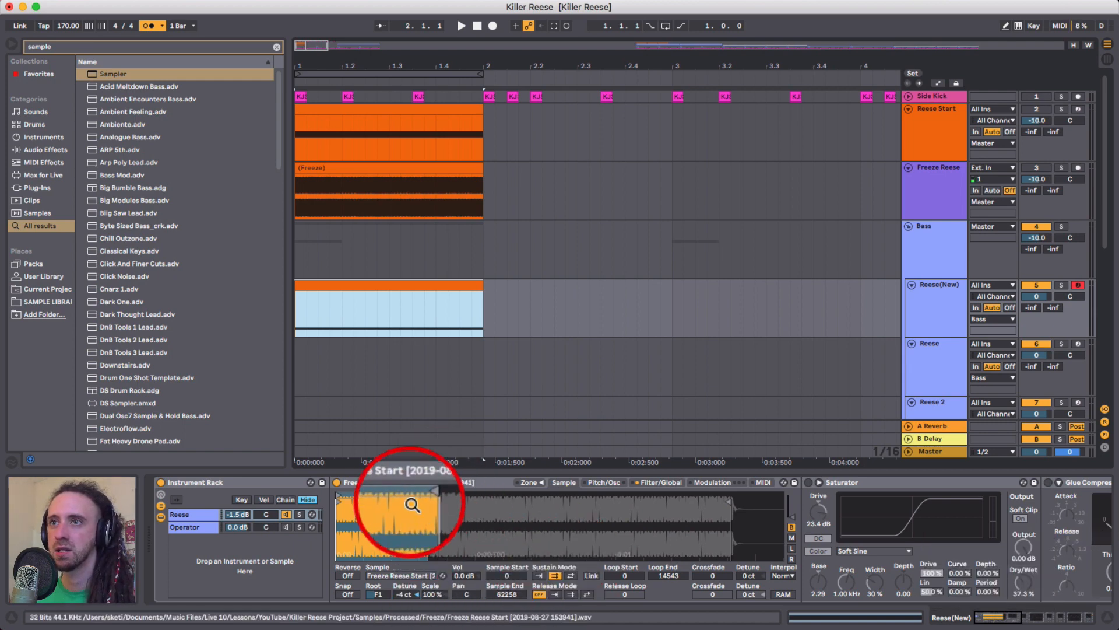
Move the sustain loop to run from 3880 to 18423 and set its crossfade to 3880, inspecting the loop point in the waveform.
drag(380, 494, 409, 496)
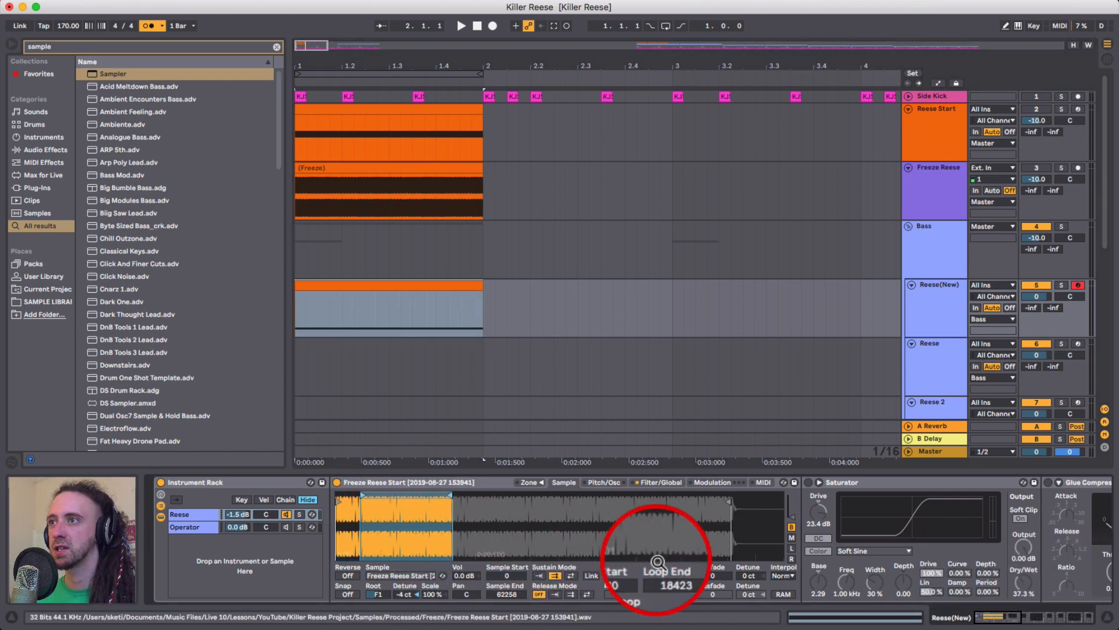
drag(713, 574, 712, 559)
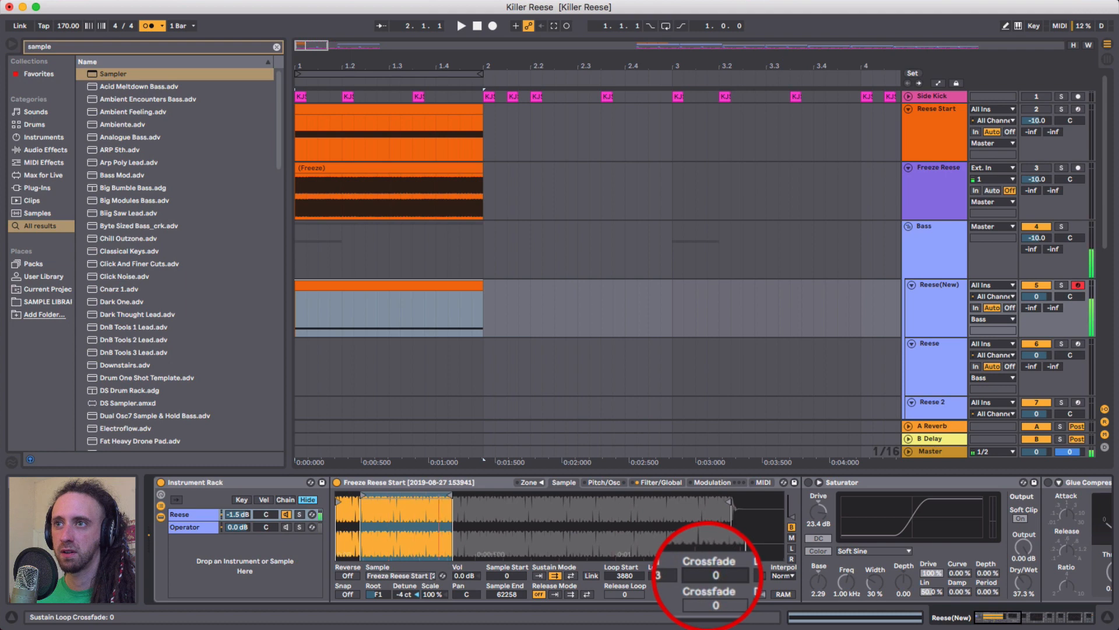
drag(715, 576, 715, 560)
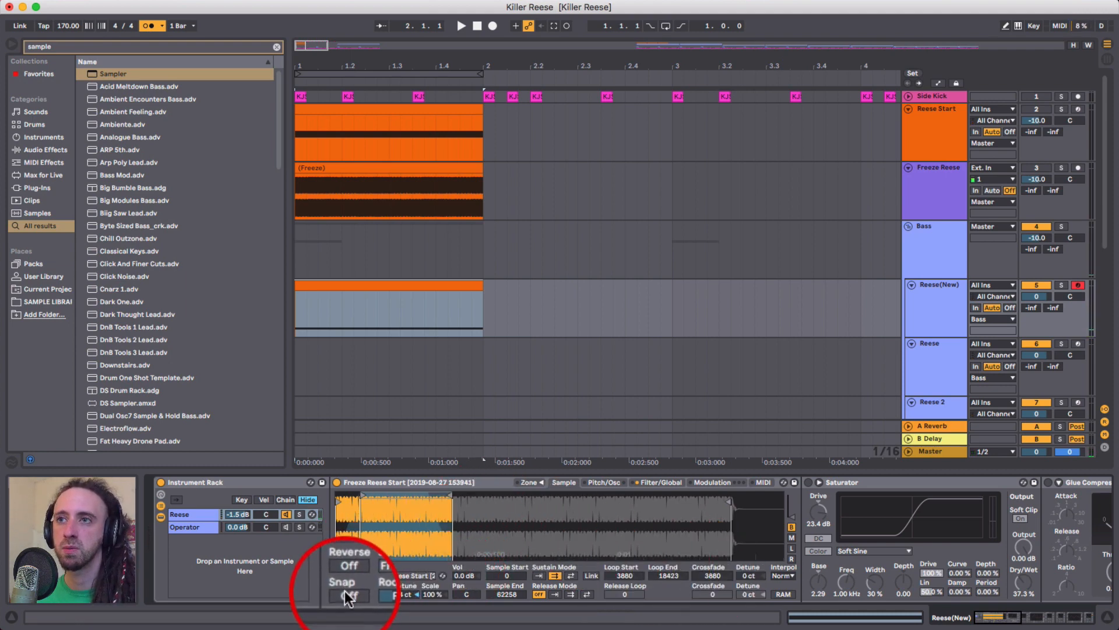
scroll(401, 509, up, 10)
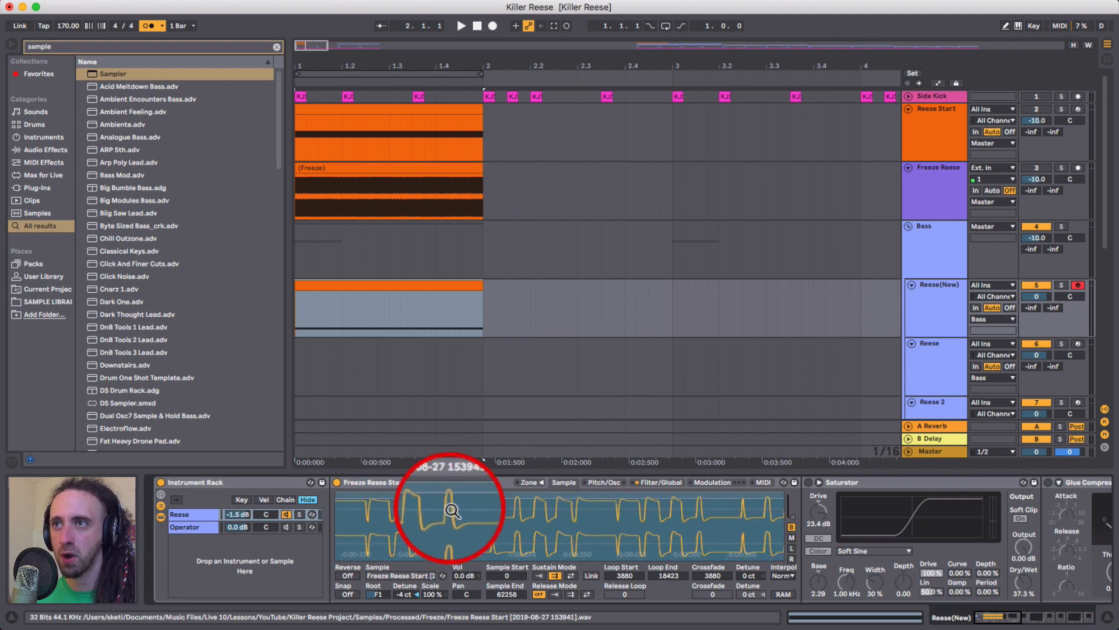
scroll(445, 517, up, 5)
scroll(439, 523, down, 15)
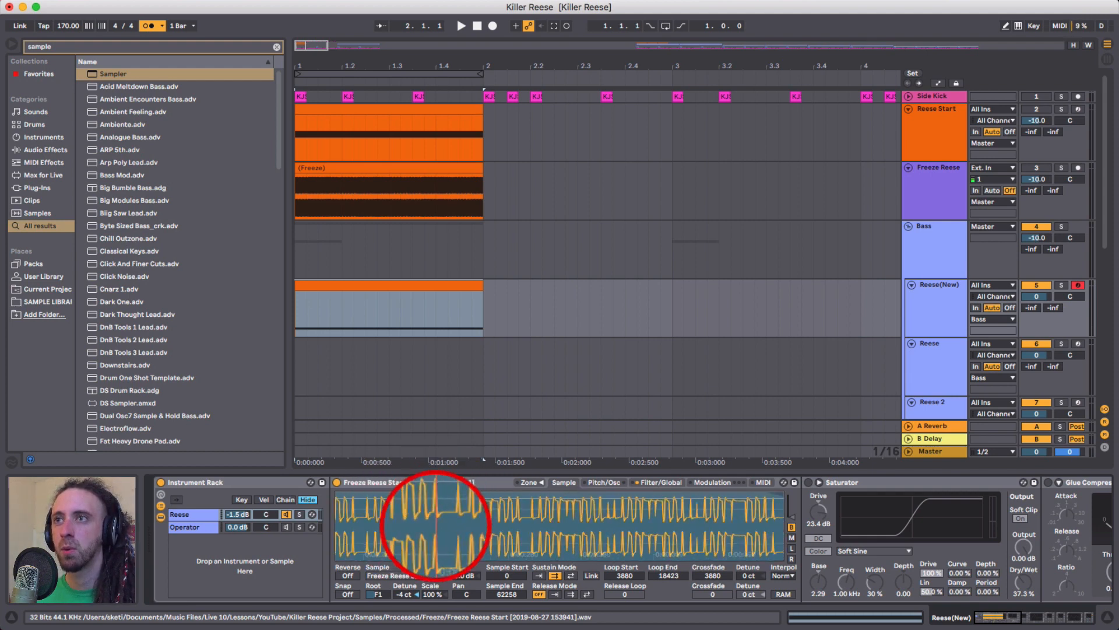
scroll(434, 525, up, 2)
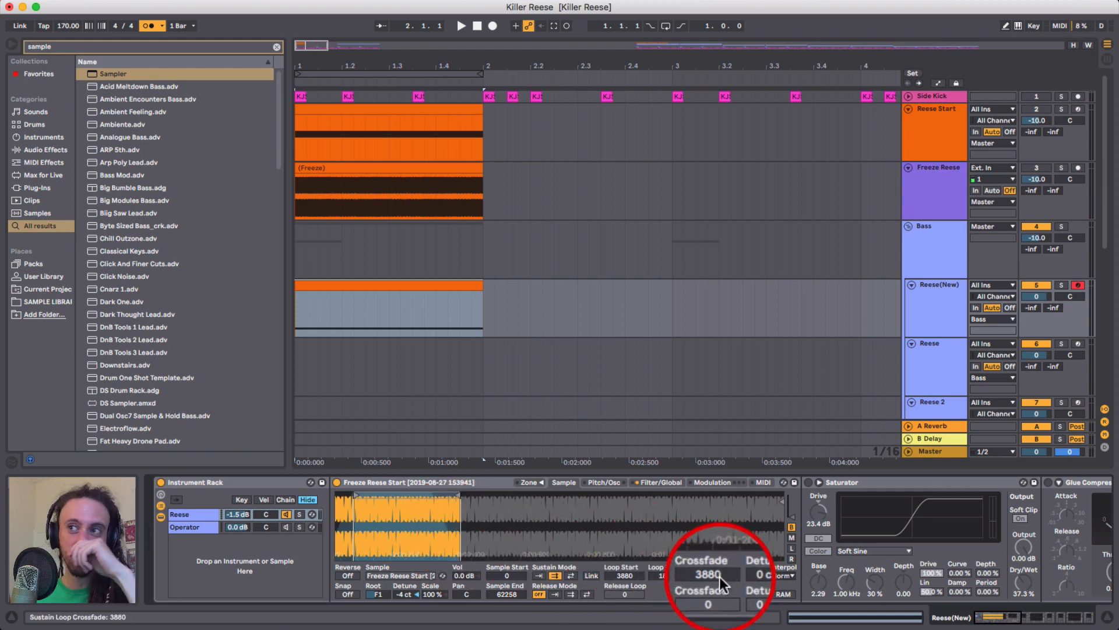
drag(719, 576, 719, 601)
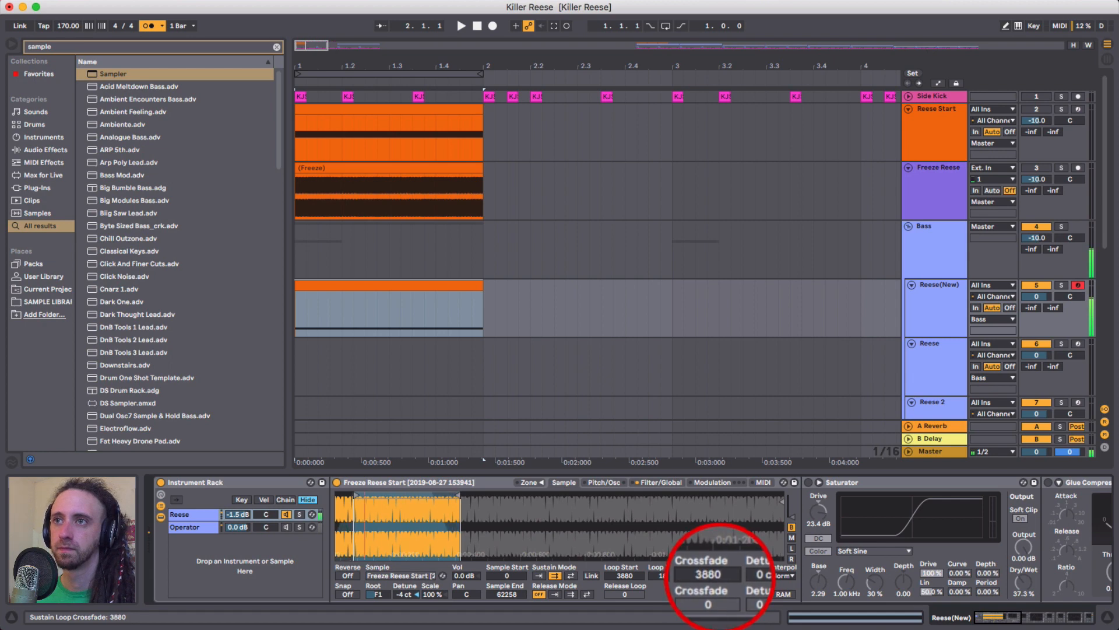
Solo the Reese(New) track and set the sustain loop end to 18964 while playing the clip to hear the loop.
click(349, 285)
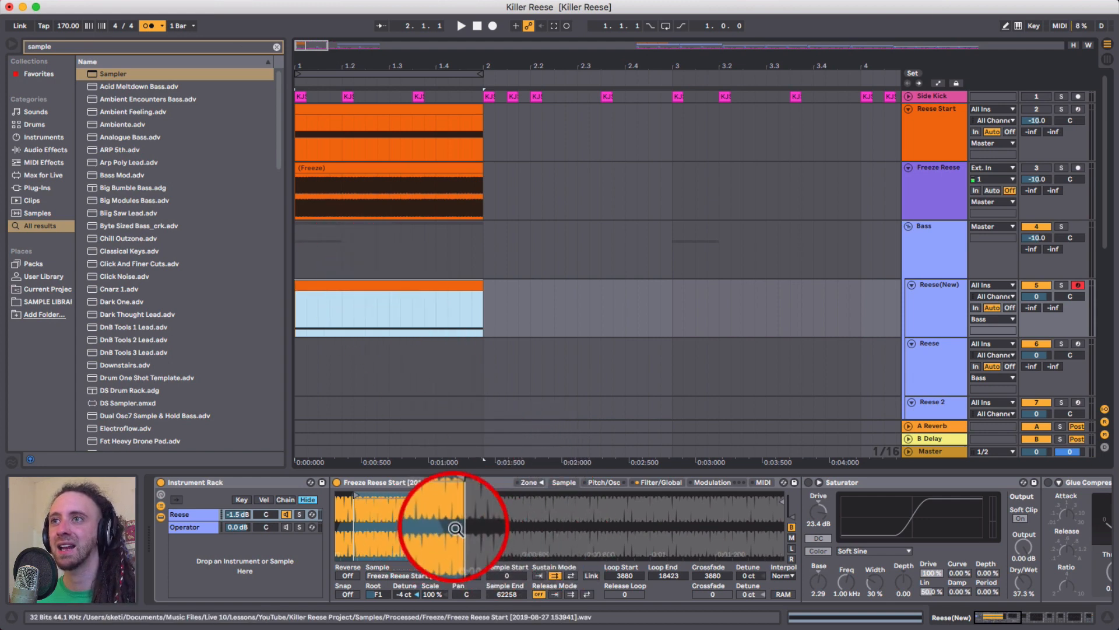
key(space)
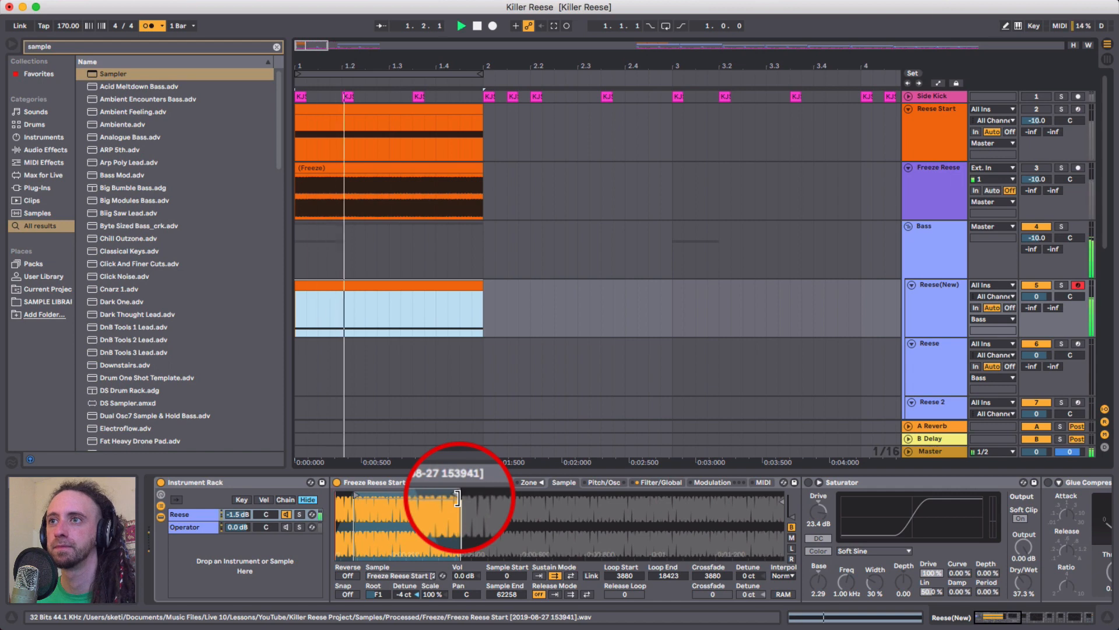
key(space)
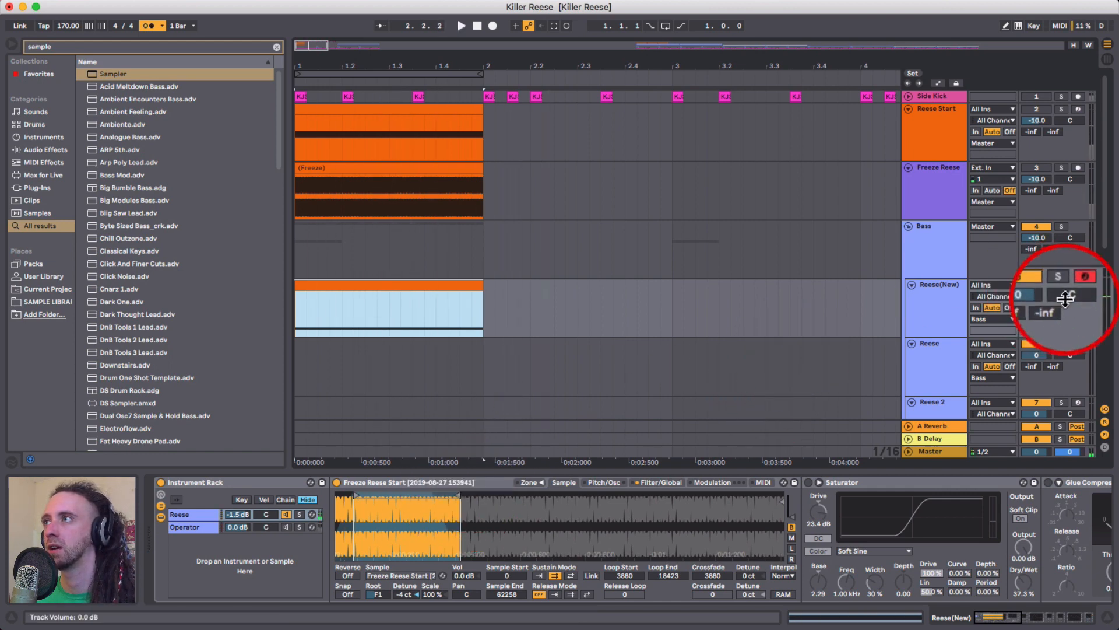
click(1062, 285)
click(452, 283)
key(space)
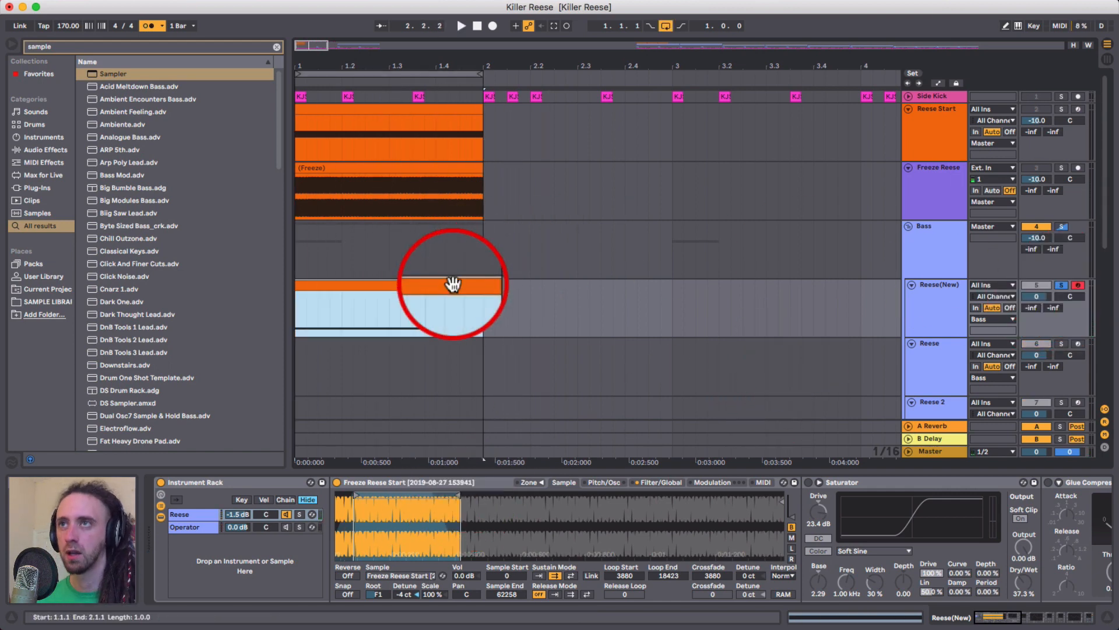
key(space)
click(459, 495)
key(space)
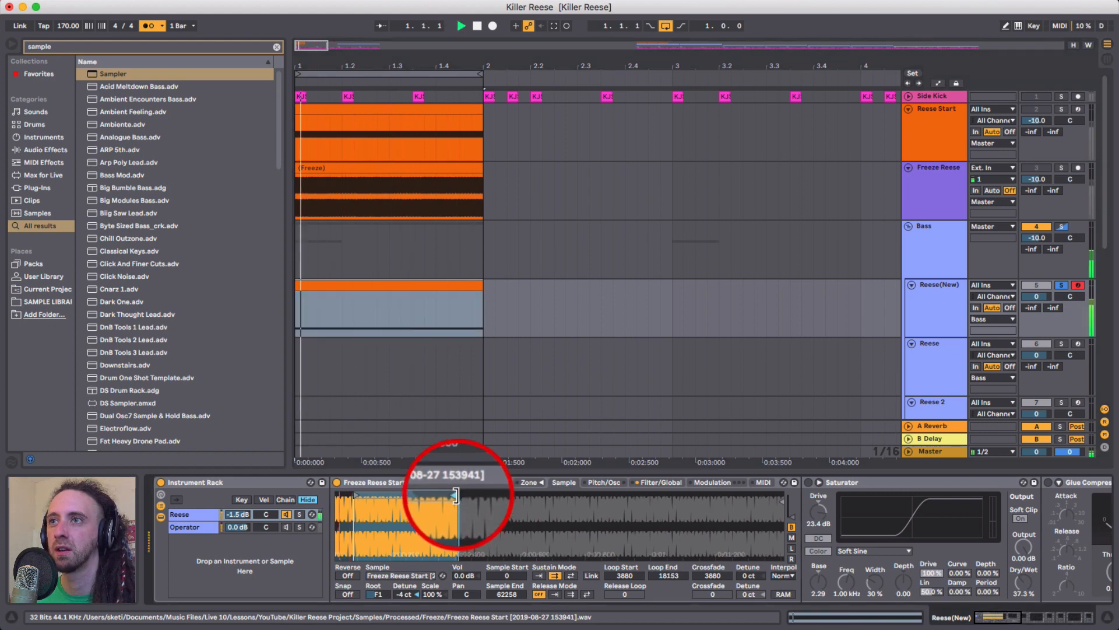
drag(456, 496, 461, 495)
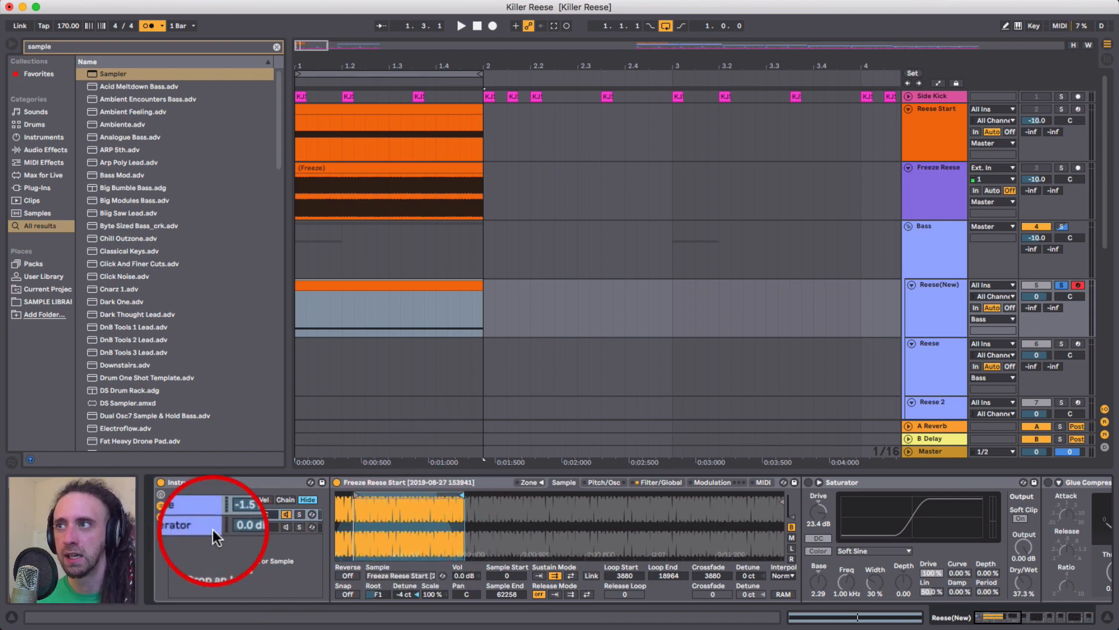
Turn on the Saturator after Sampler and choose the Soft Sine curve.
scroll(565, 548, right, 3)
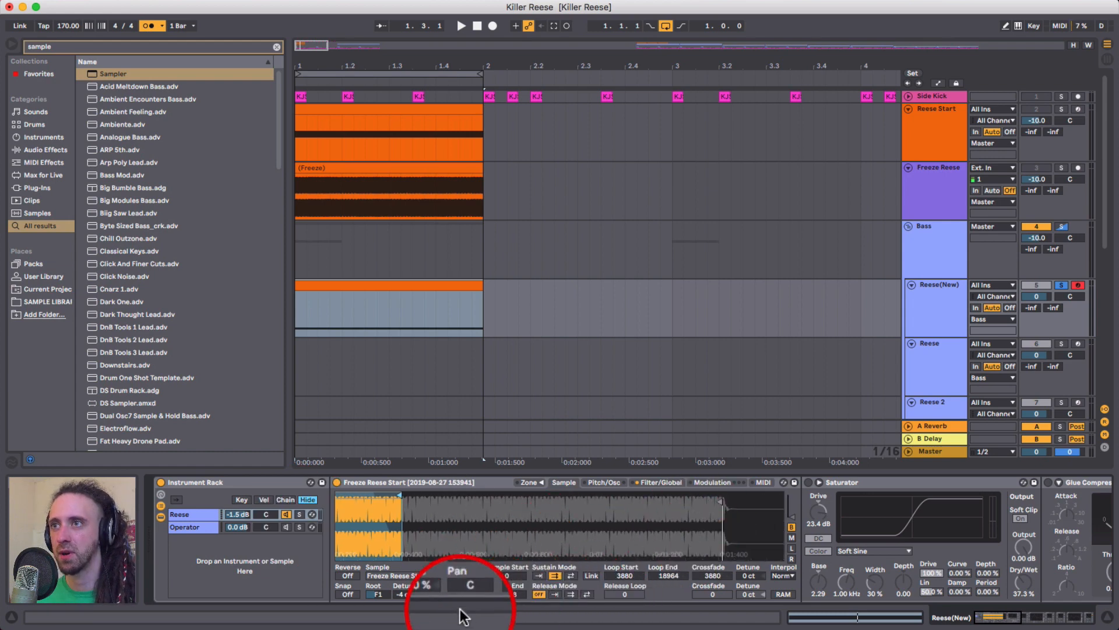
click(868, 485)
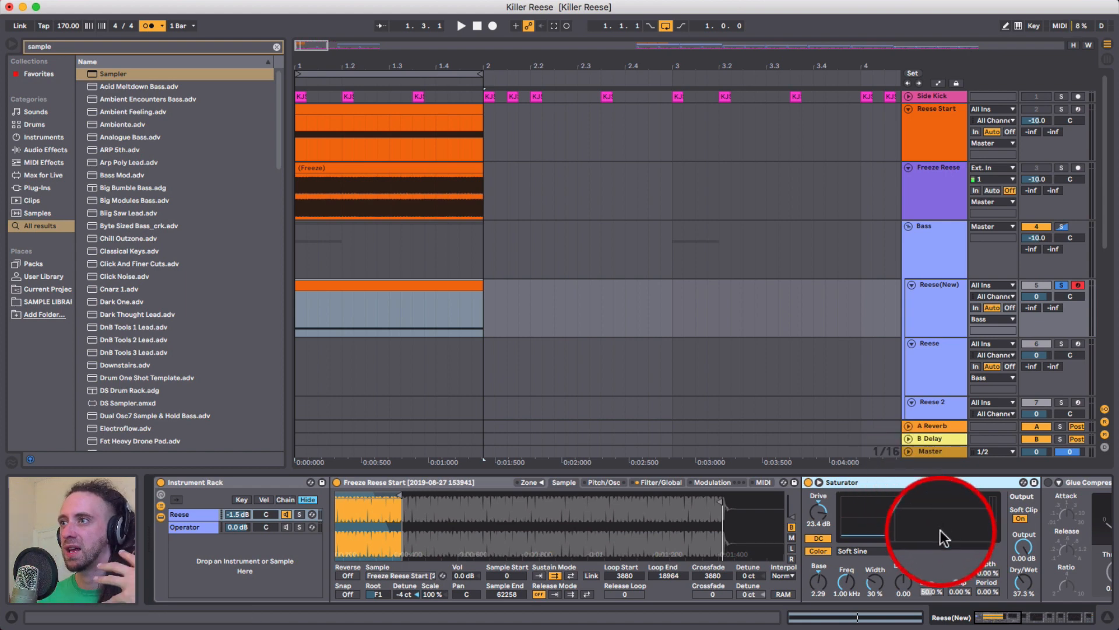
click(852, 550)
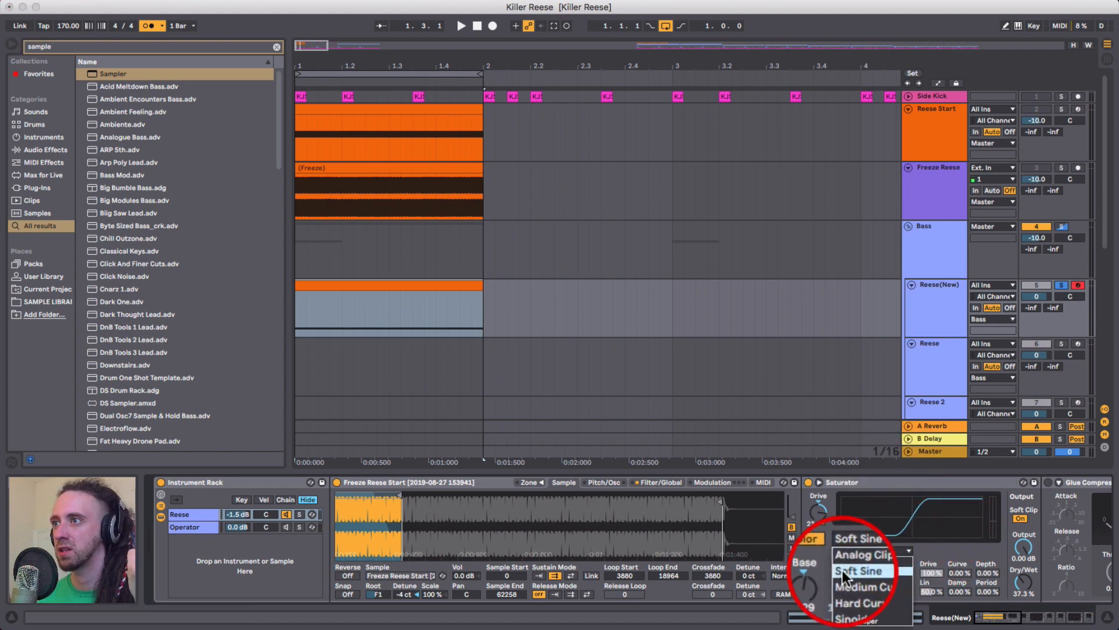
click(851, 570)
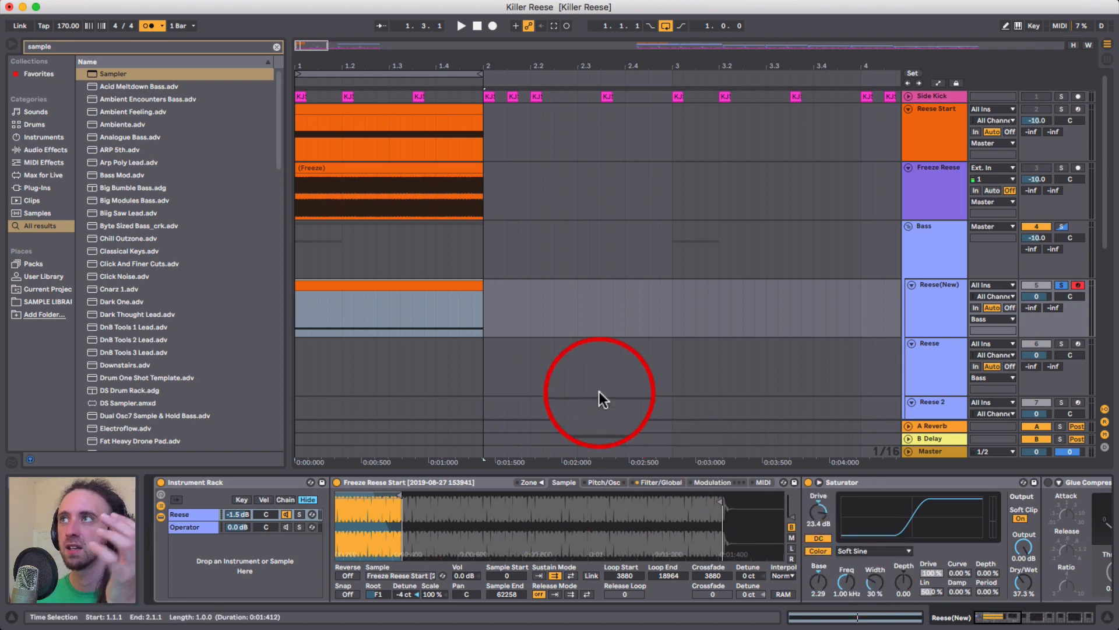
Check the oscillator waveform choices in the Reese Start track's Operator and return to the Reese(New) track.
click(942, 139)
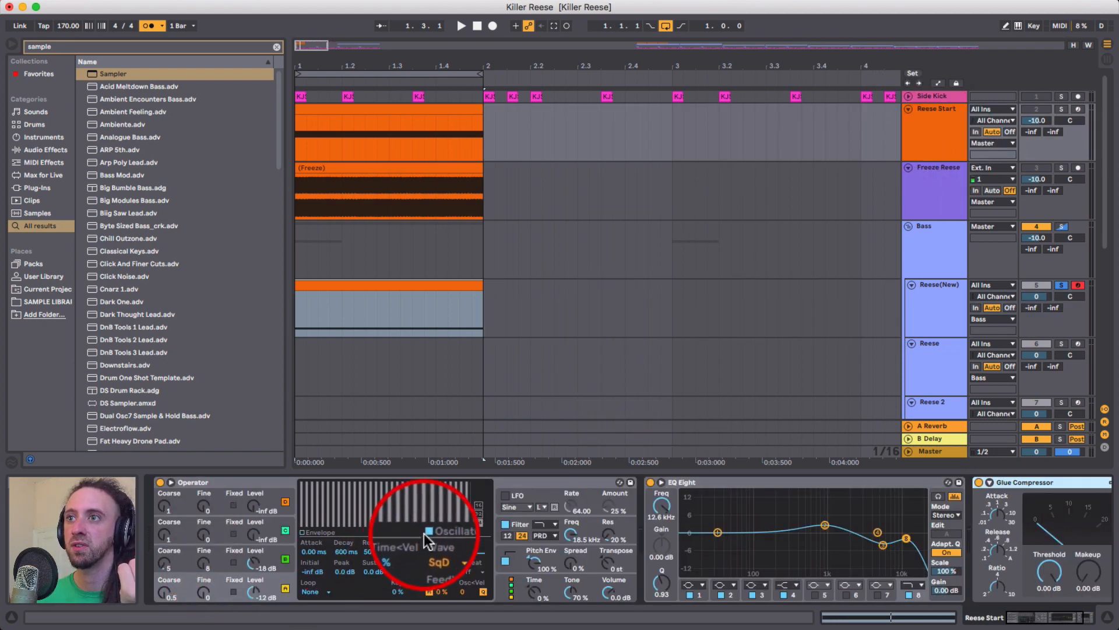
click(434, 551)
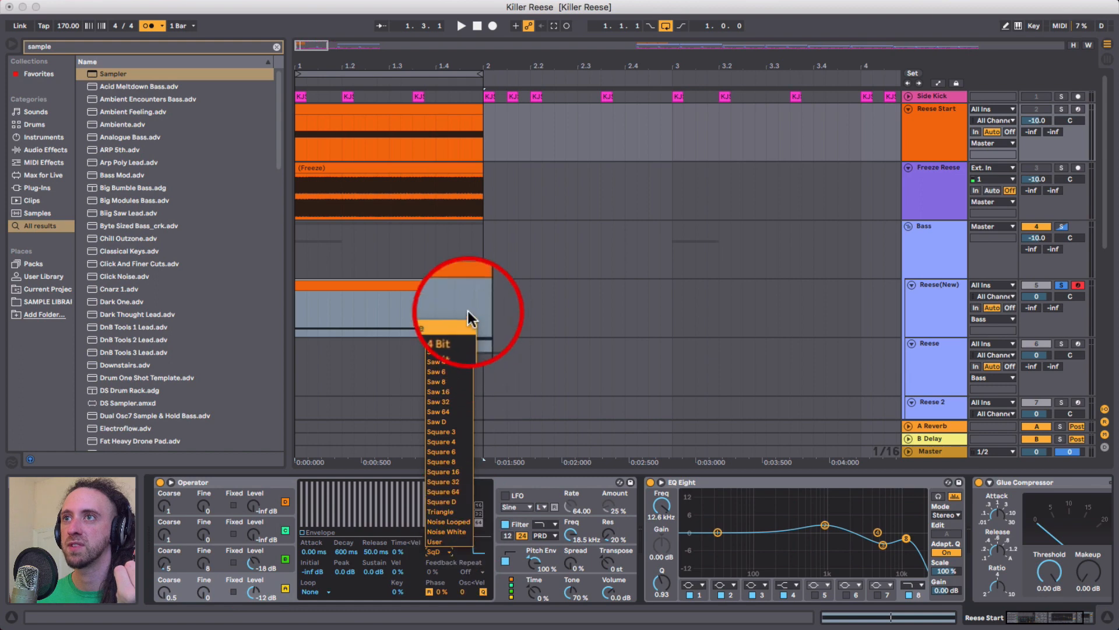
click(945, 318)
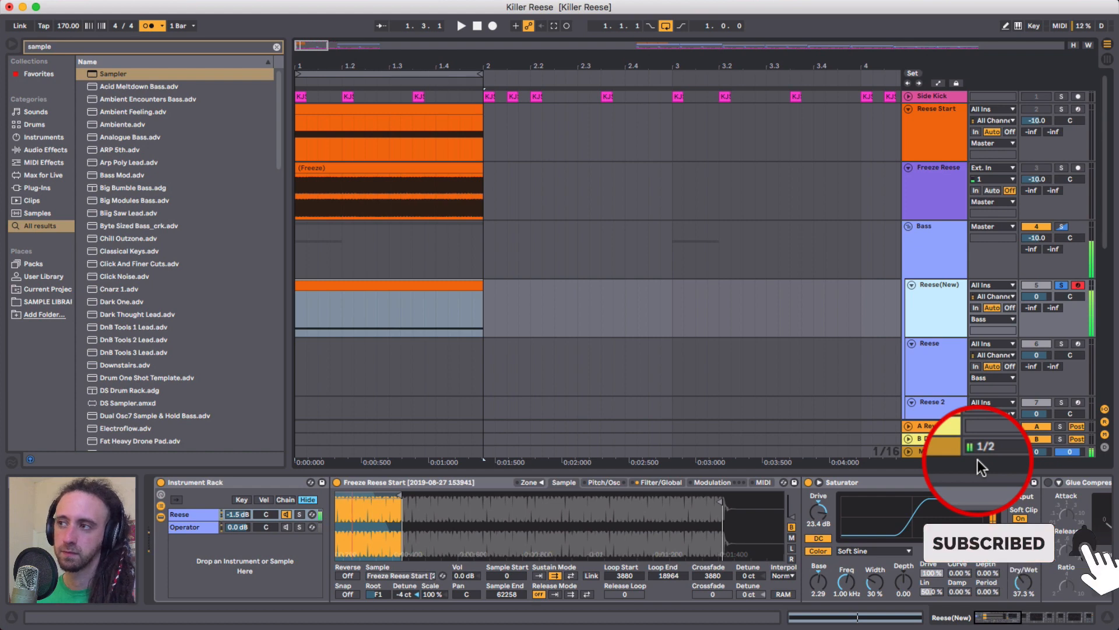
Turn on the Glue Compressor and the EQ Eight that follow the Saturator on the Reese chain.
click(1083, 482)
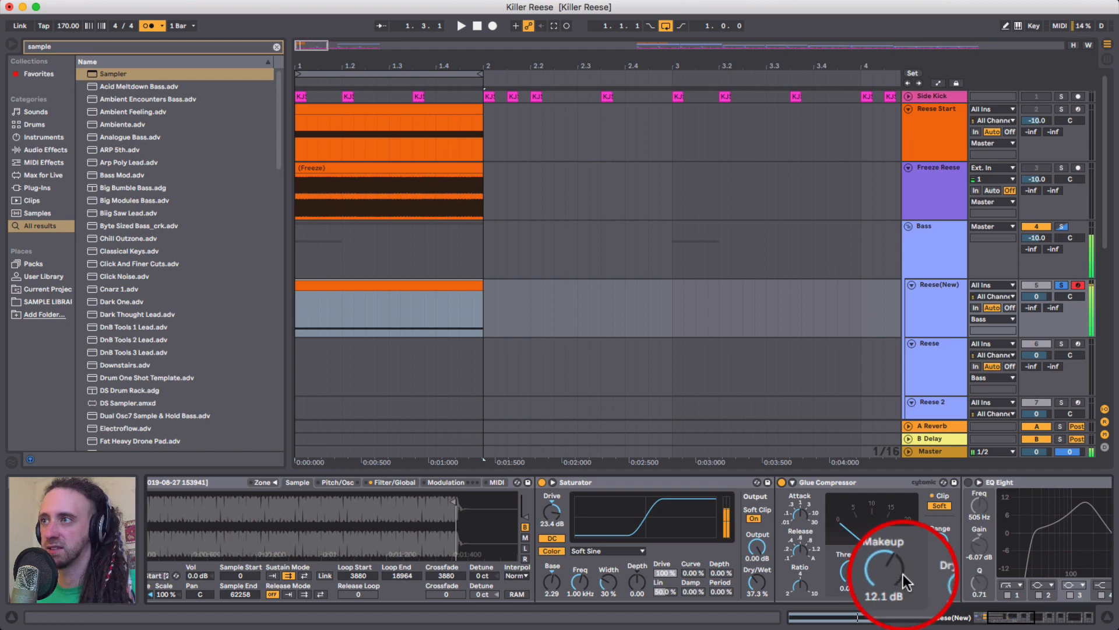
mouse_move(1006, 618)
mouse_down()
mouse_move(1049, 624)
mouse_move(1014, 621)
mouse_up()
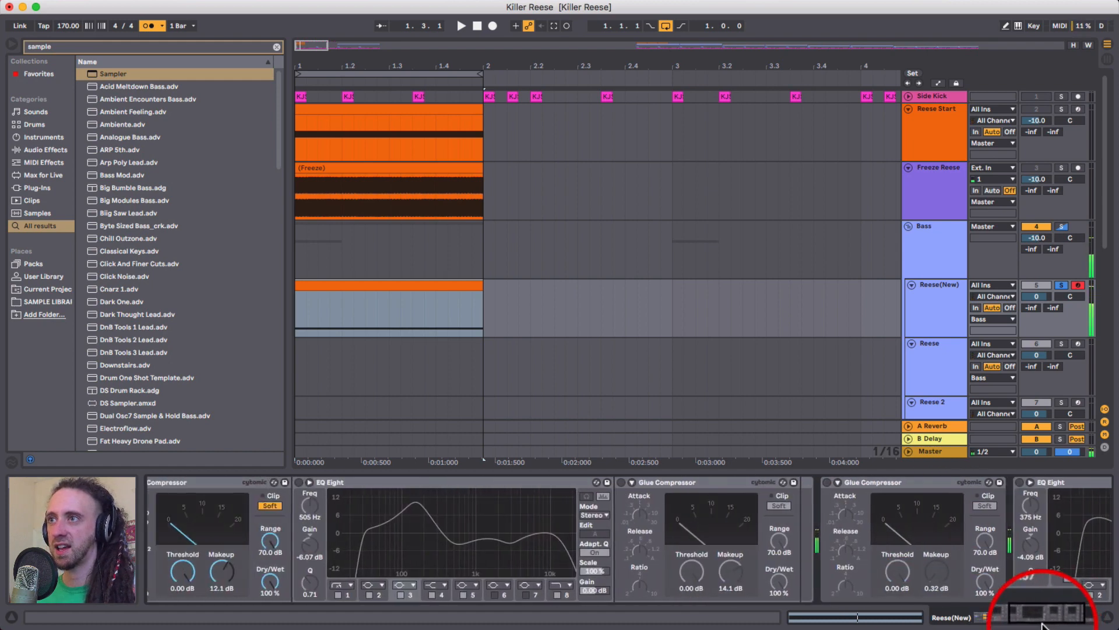
click(297, 483)
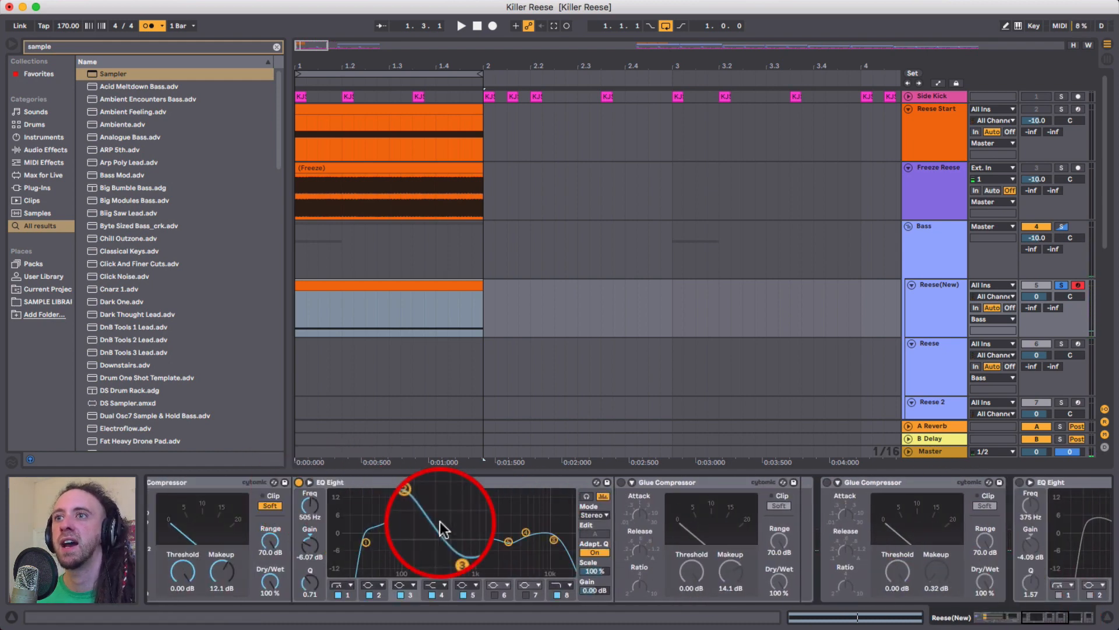
click(357, 484)
scroll(431, 542, left, 3)
scroll(425, 551, left, 10)
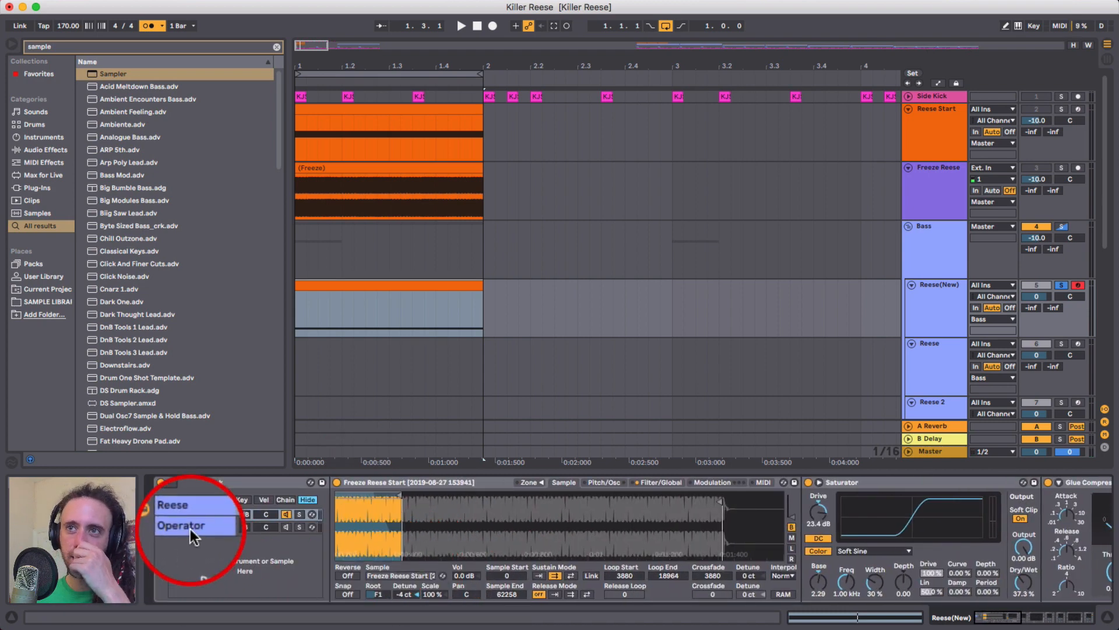
Compare the devices on the Operator chain with those on the Reese chain of the Instrument Rack.
click(191, 529)
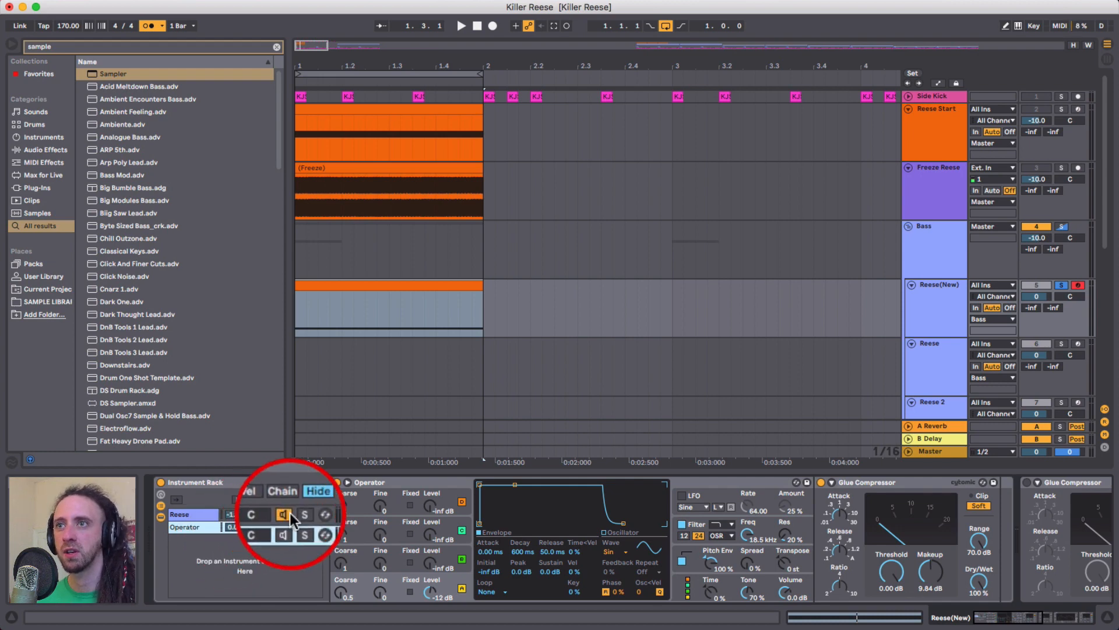
scroll(604, 577, right, 2)
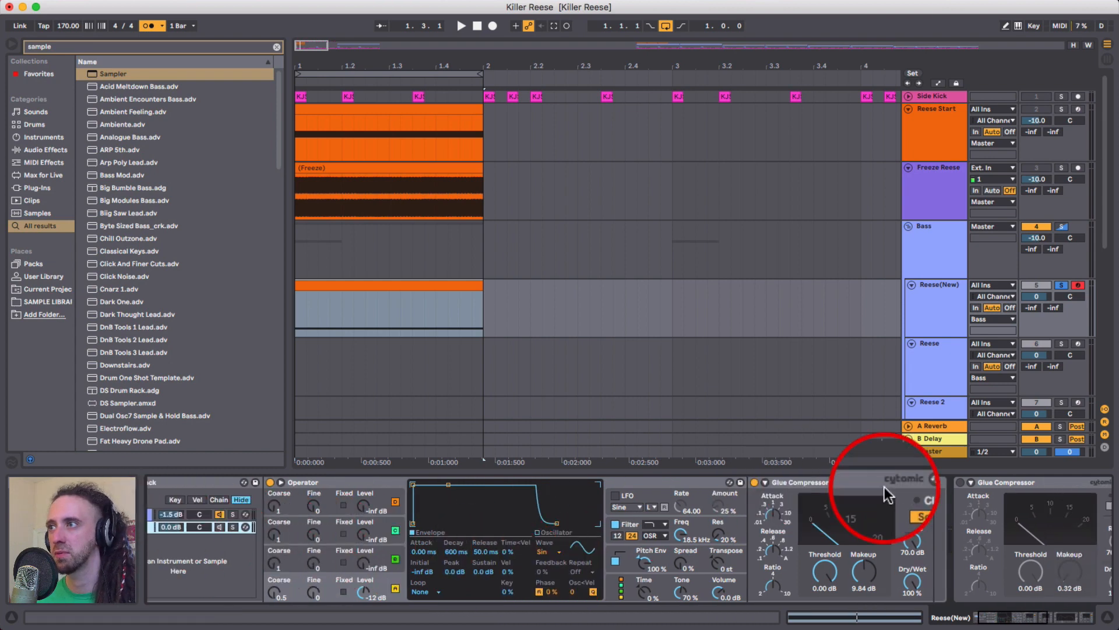
scroll(278, 526, left, 2)
click(194, 515)
scroll(688, 507, right, 6)
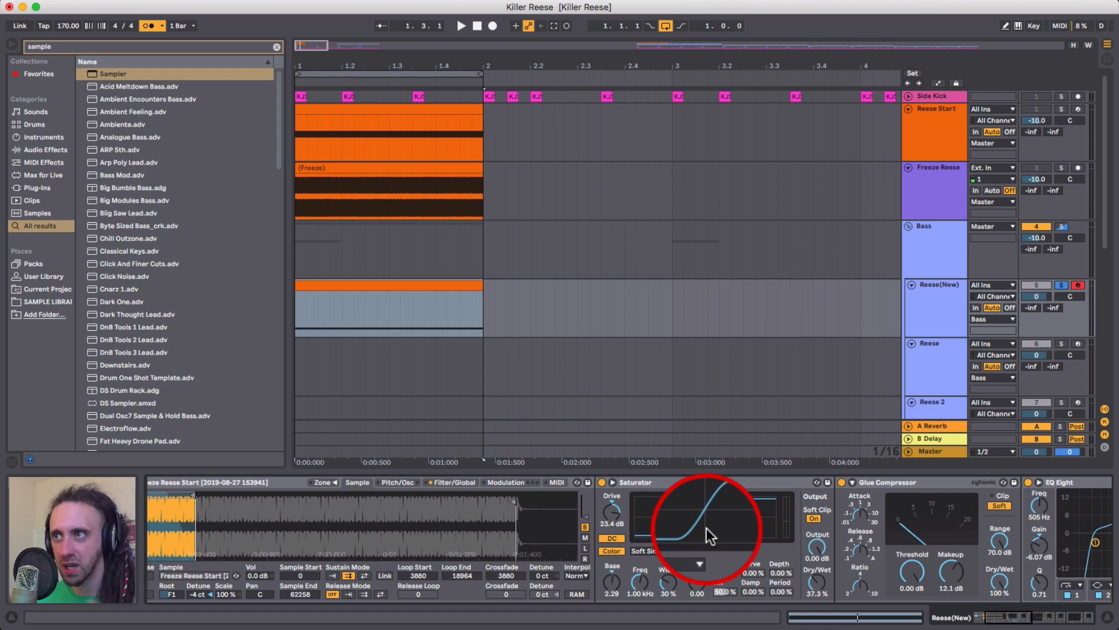
scroll(708, 534, left, 6)
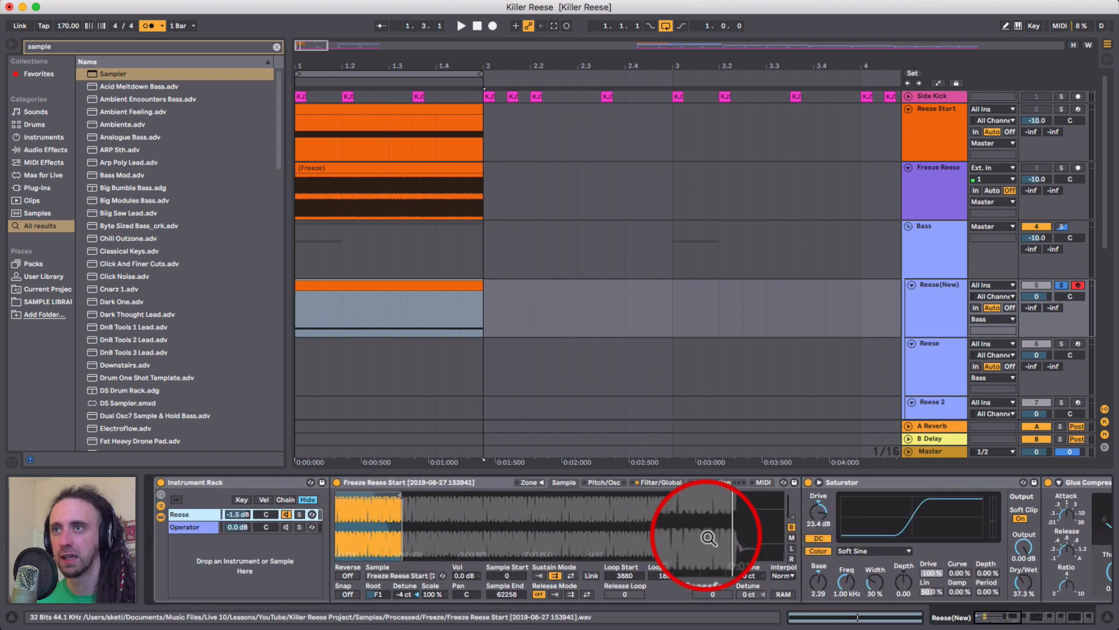
click(205, 530)
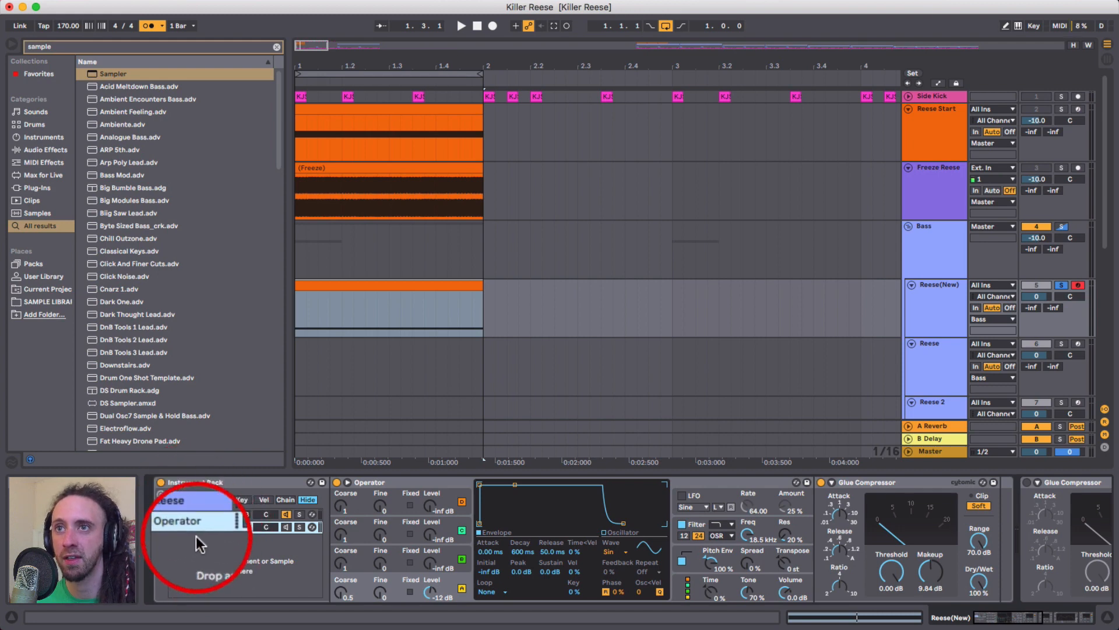
Activate the Operator chain, mute the Reese chain and show the Operator chain's devices.
click(294, 528)
click(288, 515)
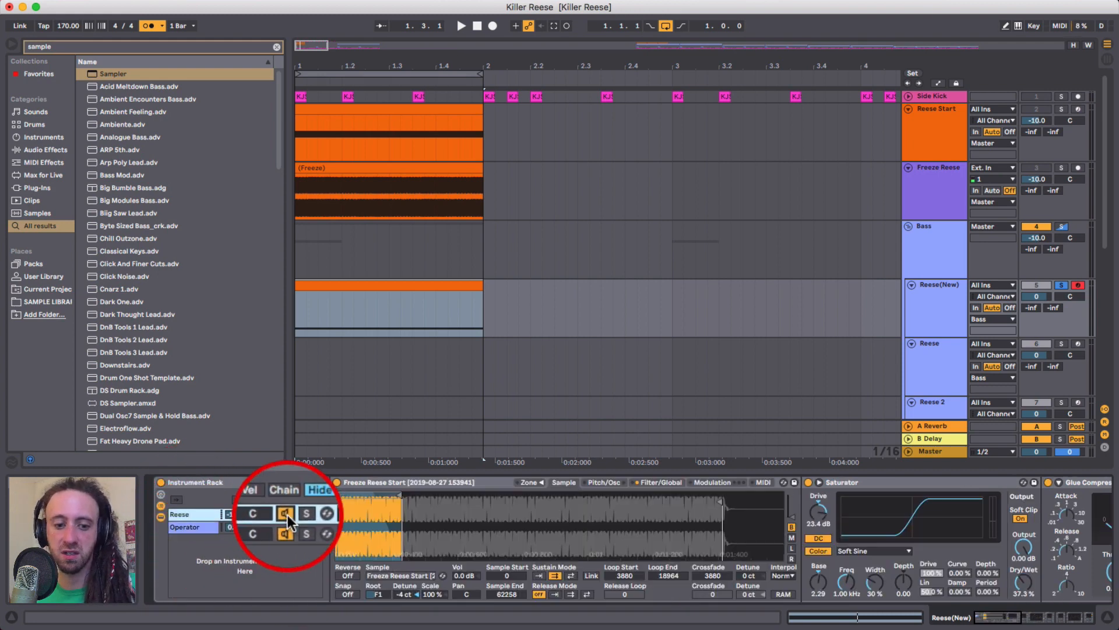
click(208, 527)
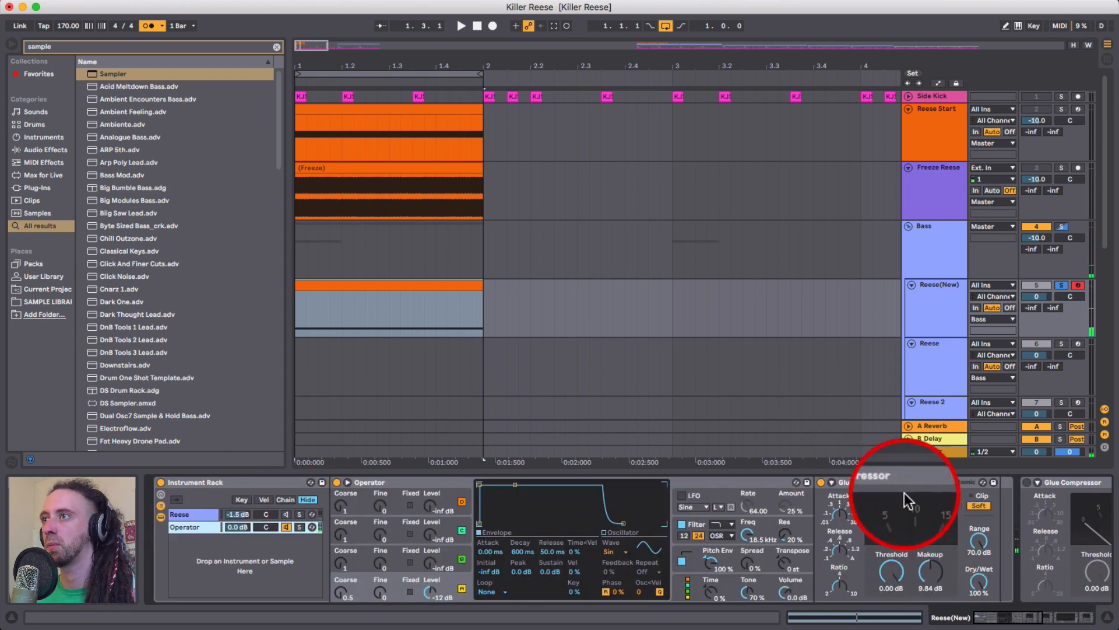
Reset the Operator chain's Glue Compressor makeup gain to 0 dB and reactivate the Reese chain.
double_click(931, 567)
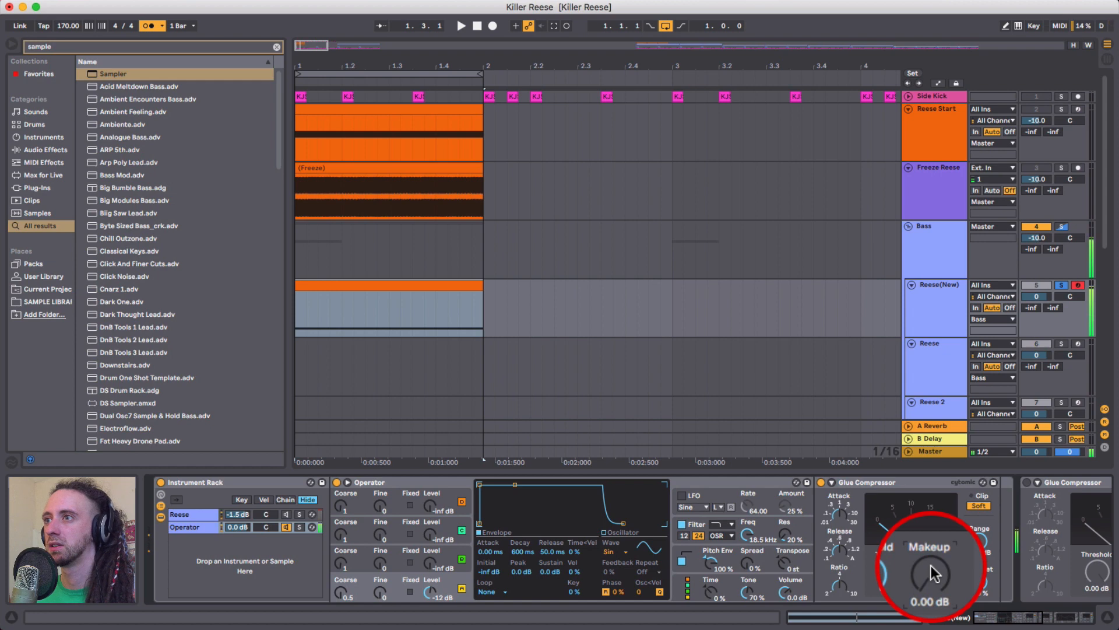
click(752, 530)
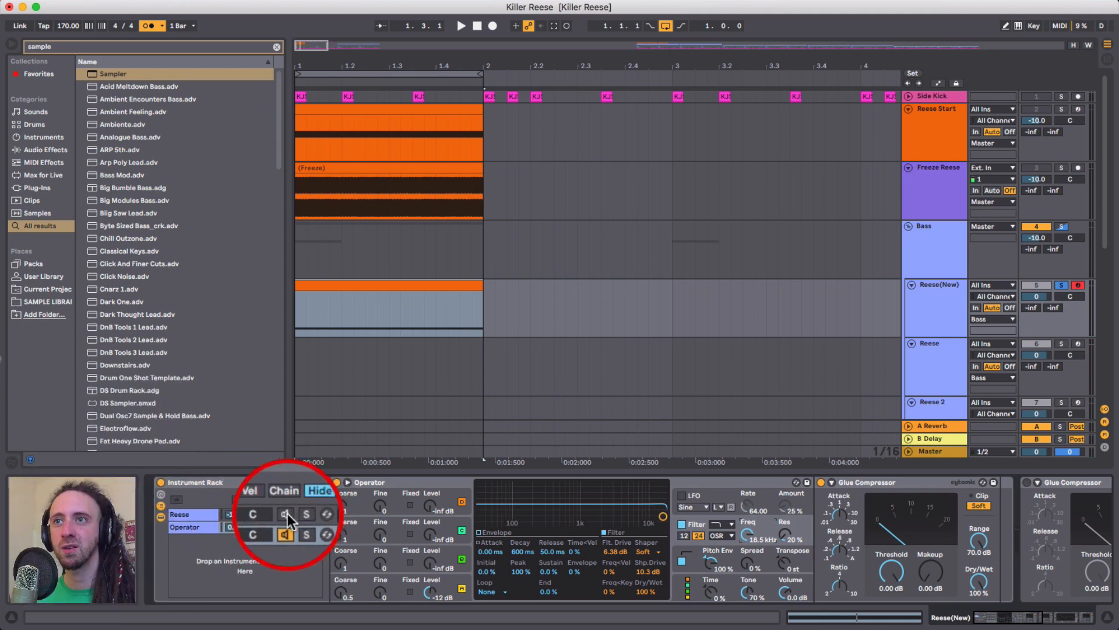
click(188, 515)
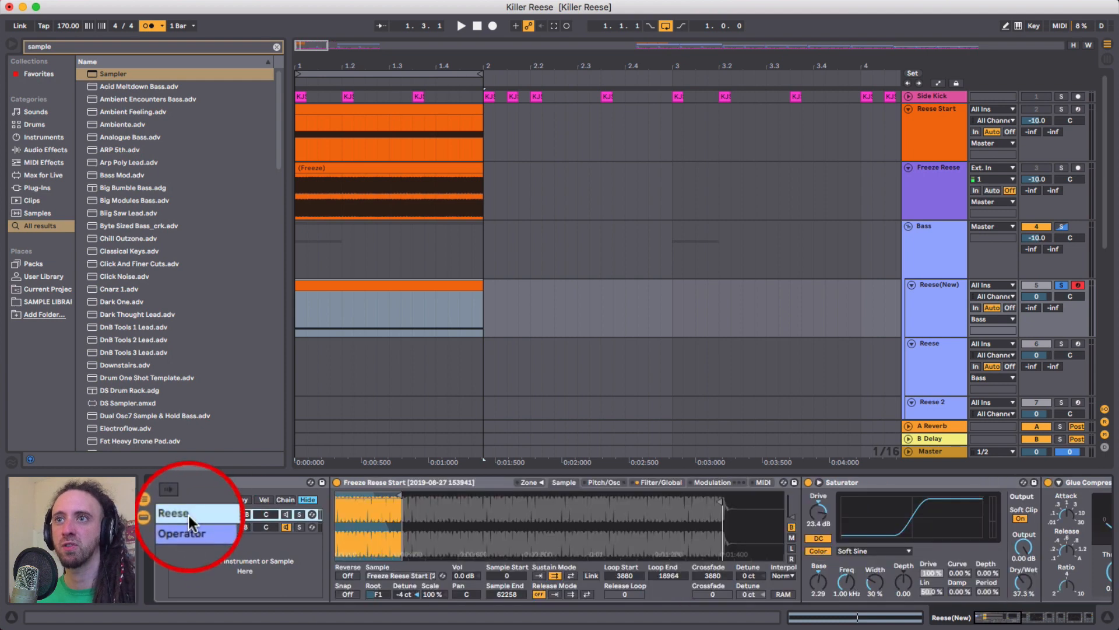
click(285, 513)
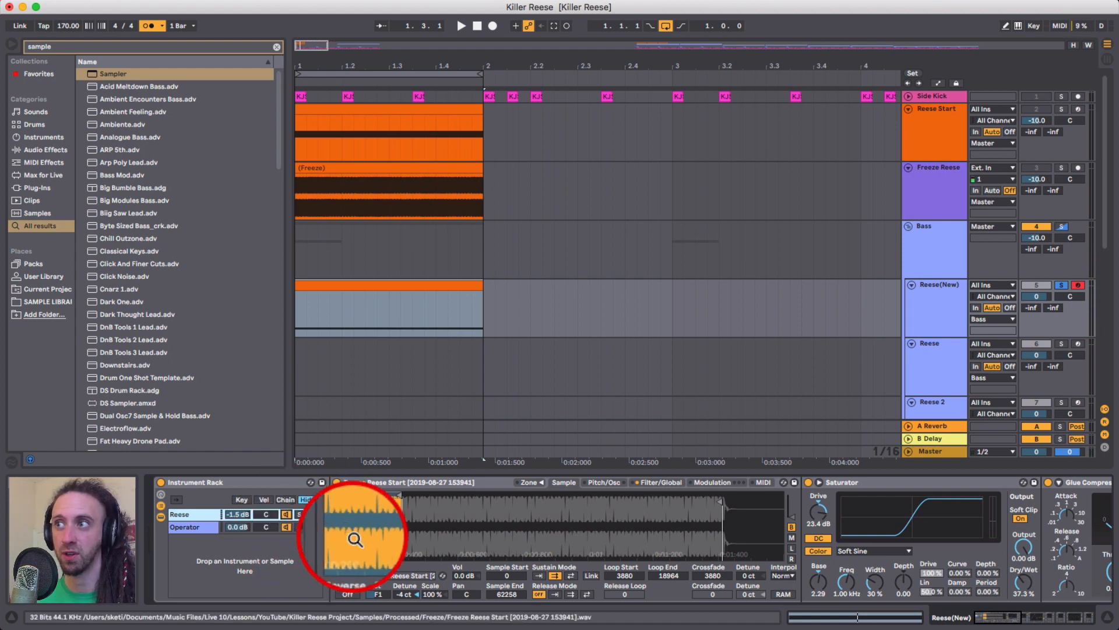
In the Reese chain's first EQ Eight, move the band 1 low cut to about 91.8 Hz and the band 2 boost to about 141 Hz.
scroll(350, 531, right, 10)
drag(606, 525, 671, 540)
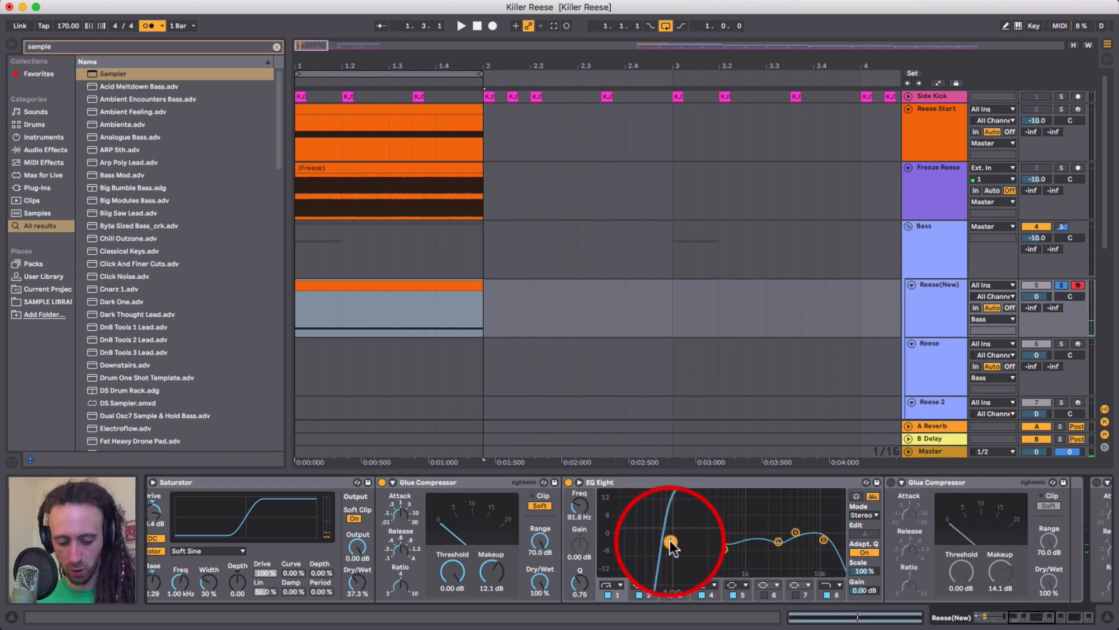
scroll(671, 542, right, 5)
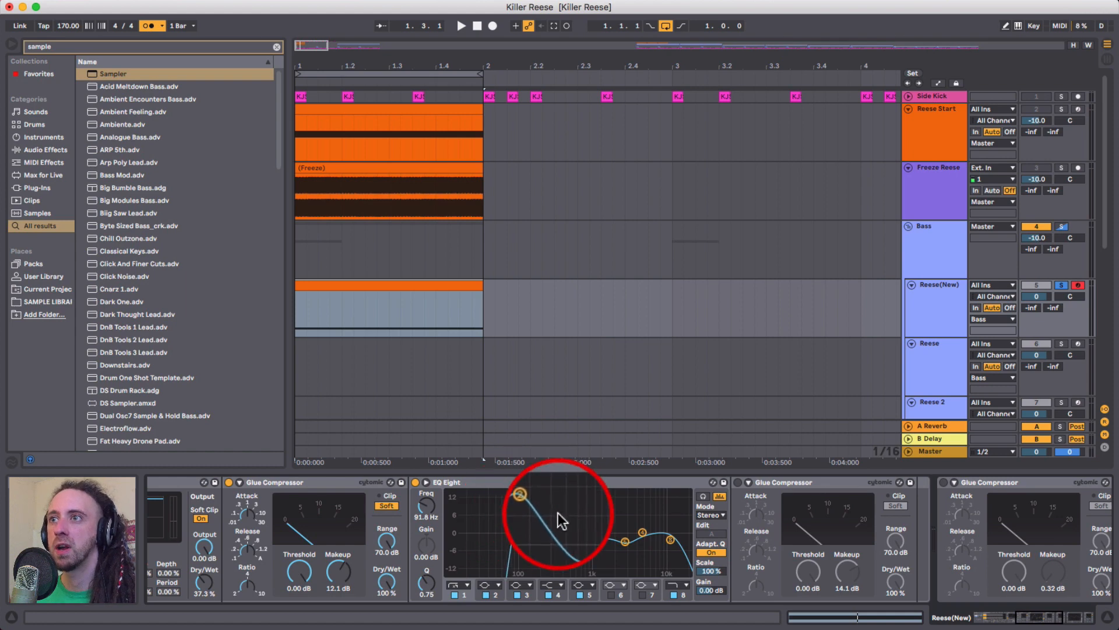
click(535, 503)
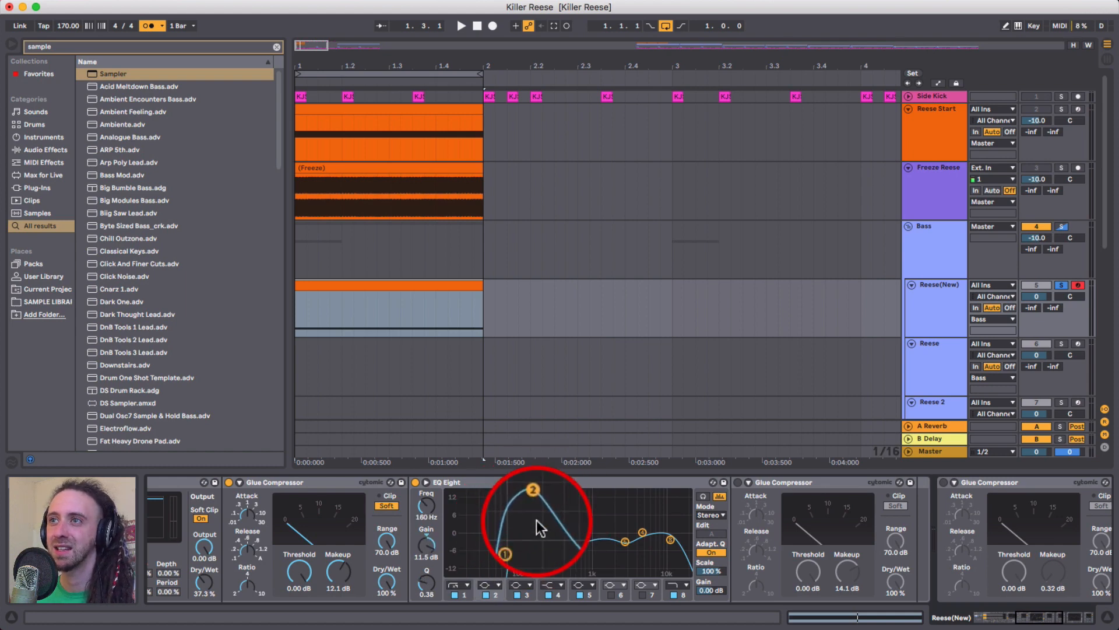
drag(537, 511, 532, 511)
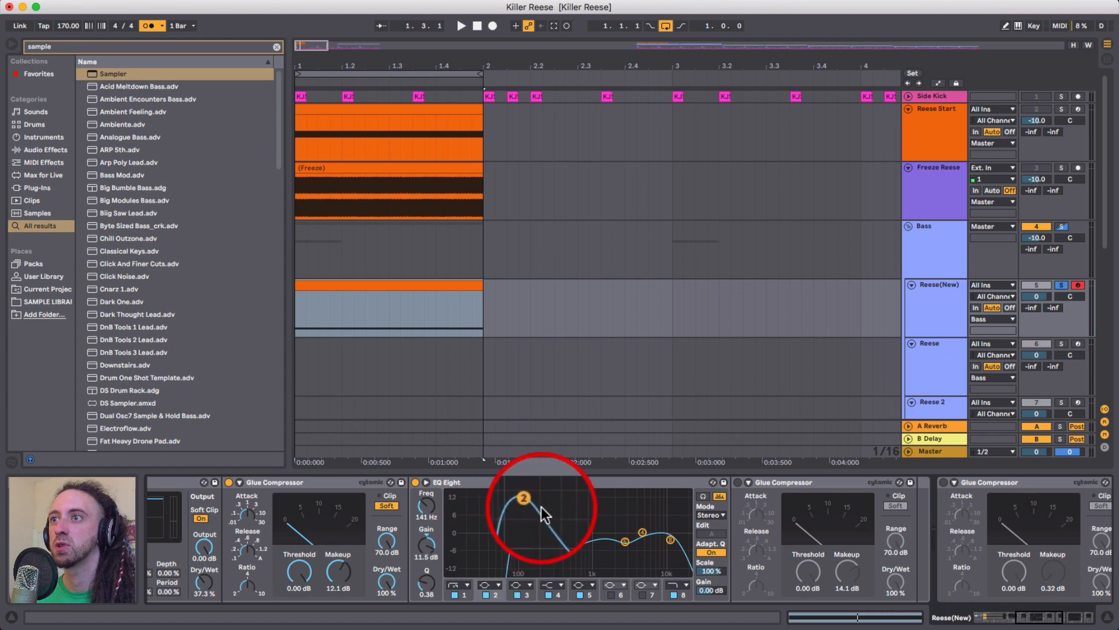
Set EQ band 3 to about 484 Hz at -6.32 dB and band 5 to about 2.97 kHz at -3.35 dB.
click(571, 549)
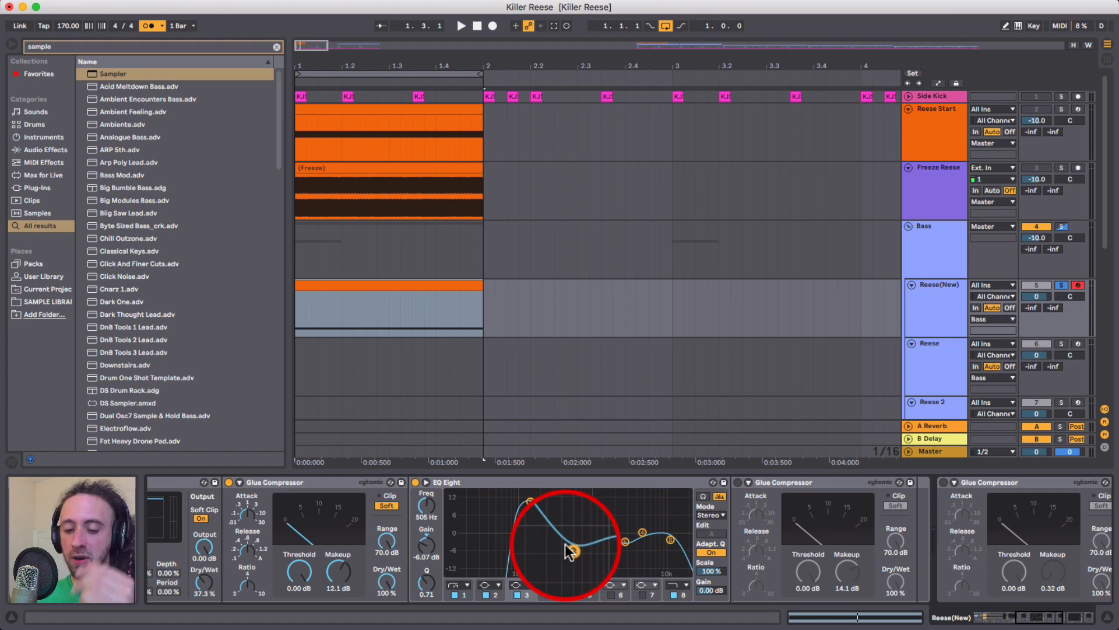
mouse_move(570, 549)
mouse_down()
mouse_move(571, 517)
mouse_move(571, 542)
mouse_up()
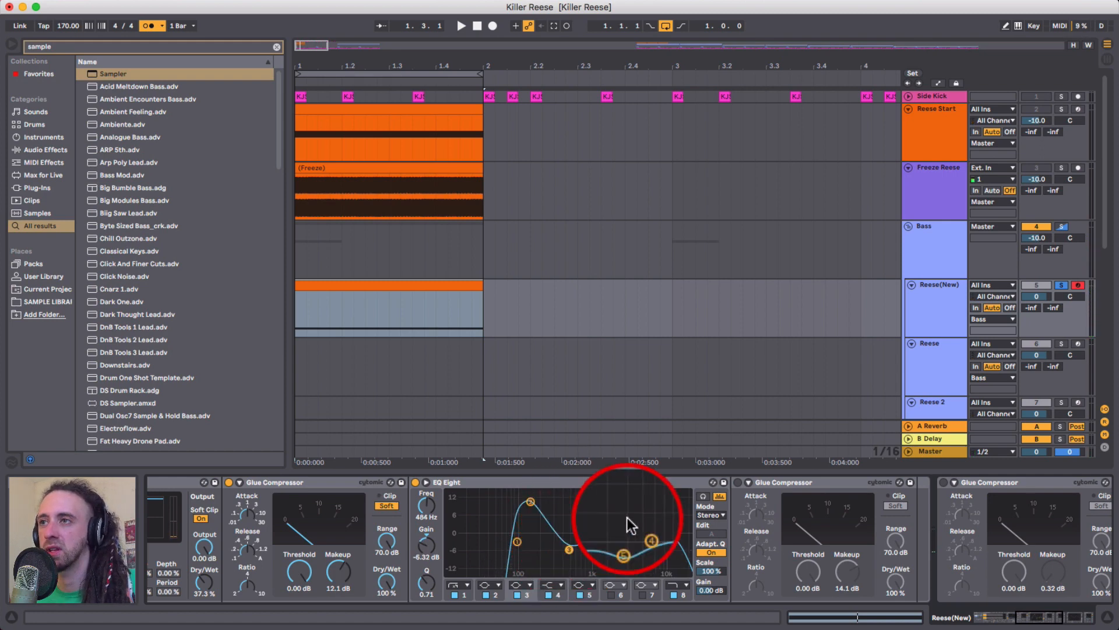
click(626, 542)
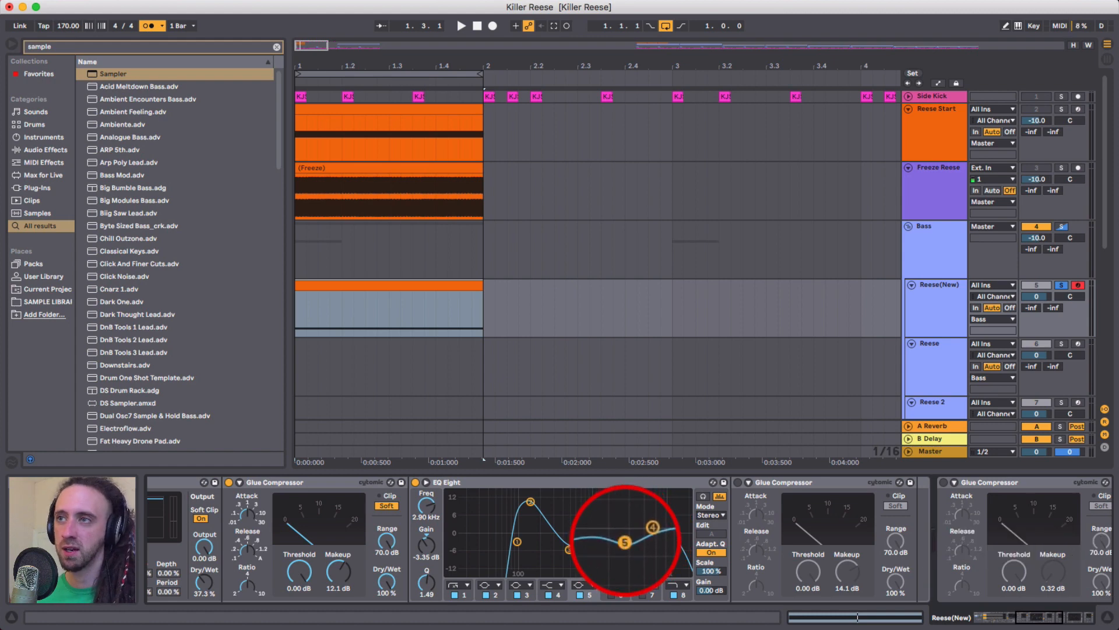
mouse_move(624, 542)
mouse_down()
mouse_move(635, 527)
mouse_move(628, 548)
mouse_move(625, 524)
mouse_move(630, 535)
mouse_up()
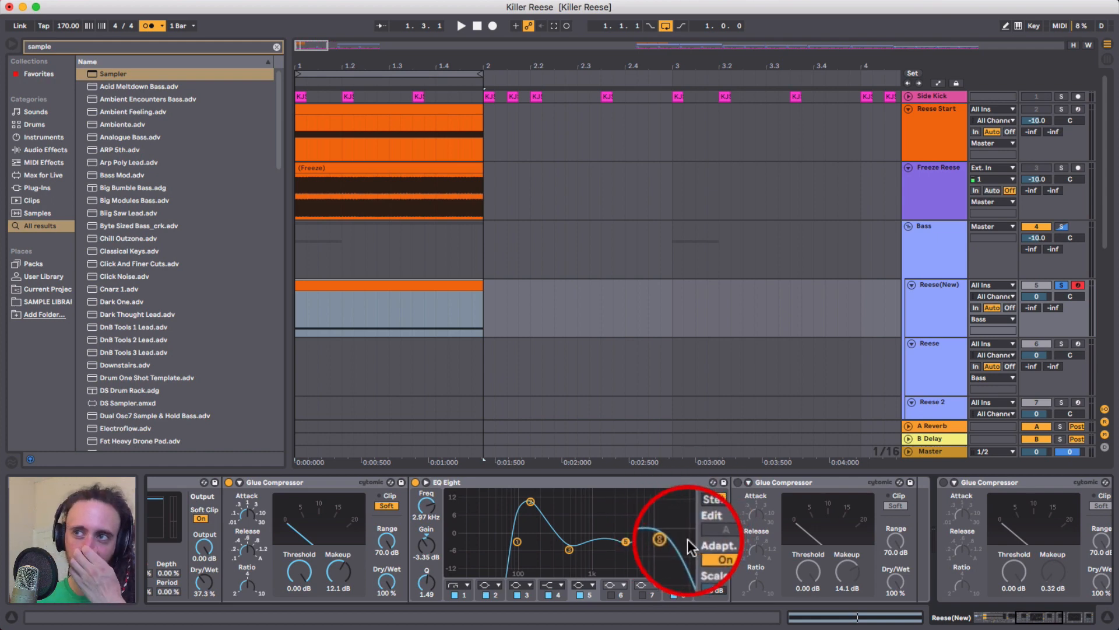
Turn on the two Glue Compressors between the first and second EQ Eight and play the bass through them.
click(751, 483)
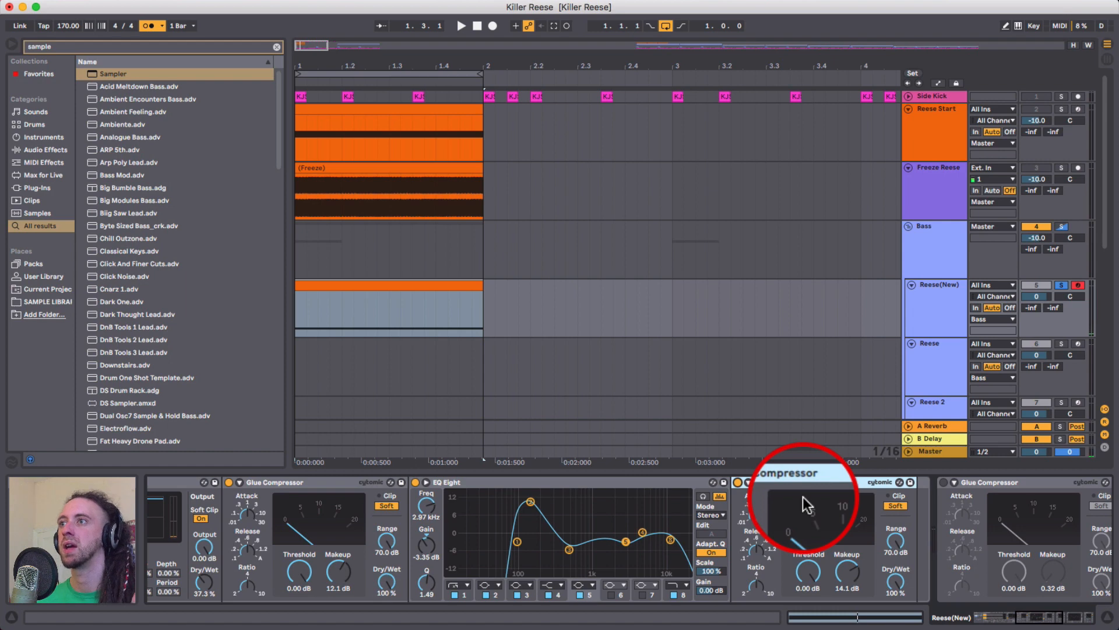
scroll(794, 513, right, 5)
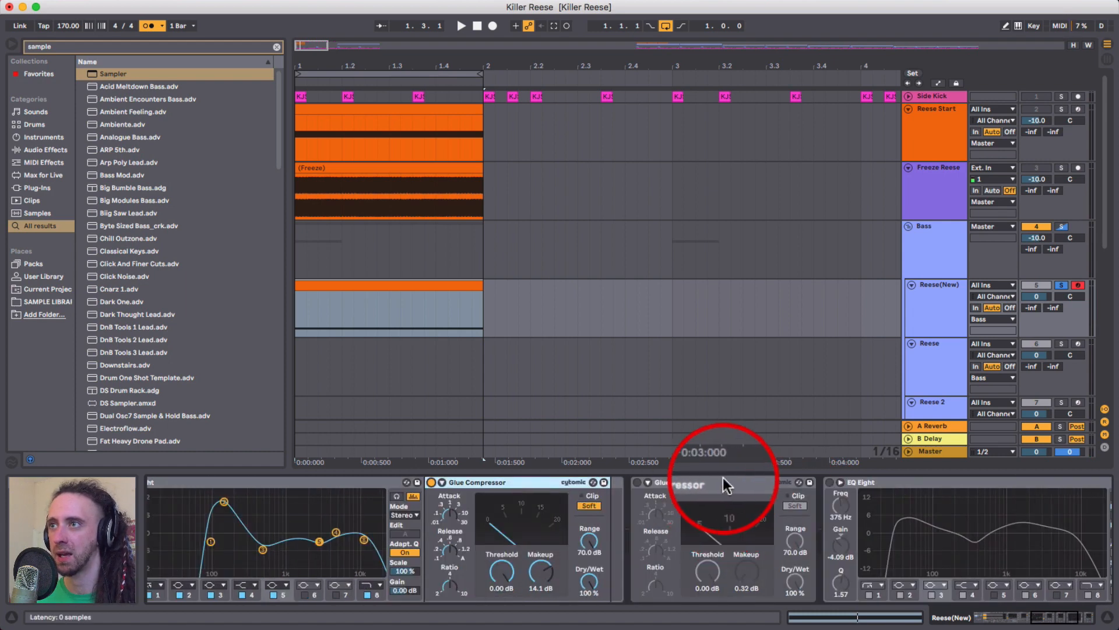
click(730, 478)
scroll(675, 525, right, 5)
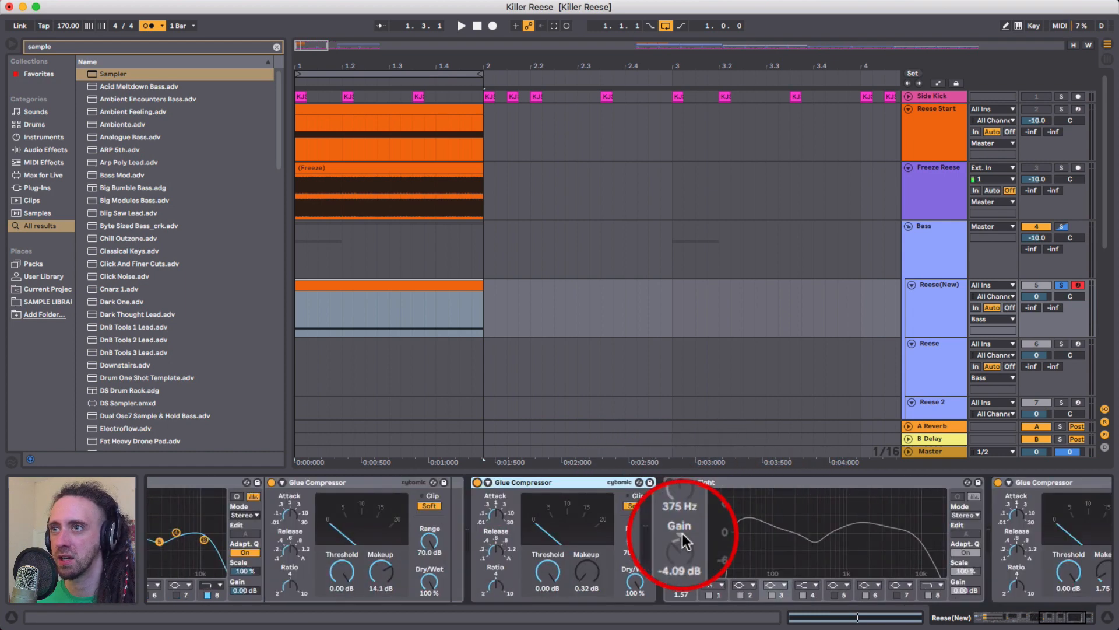
scroll(503, 548, left, 3)
scroll(779, 488, left, 3)
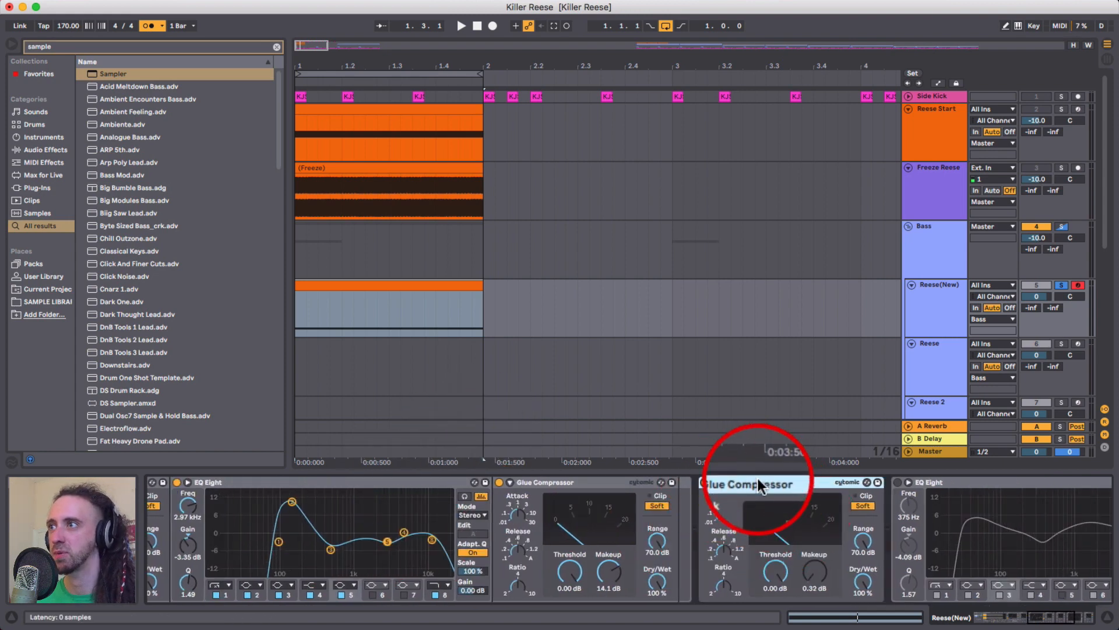
scroll(741, 507, right, 3)
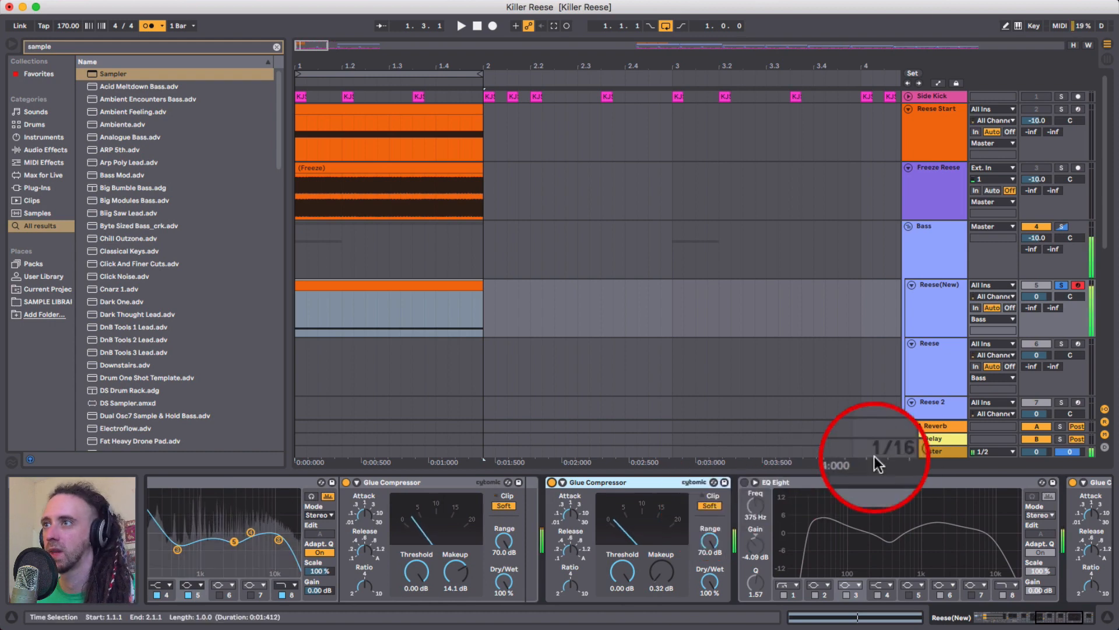
Turn on the second EQ Eight, set its band 8 high cut to about 11.9 kHz and switch it to the steeper slope.
click(834, 483)
scroll(781, 519, right, 3)
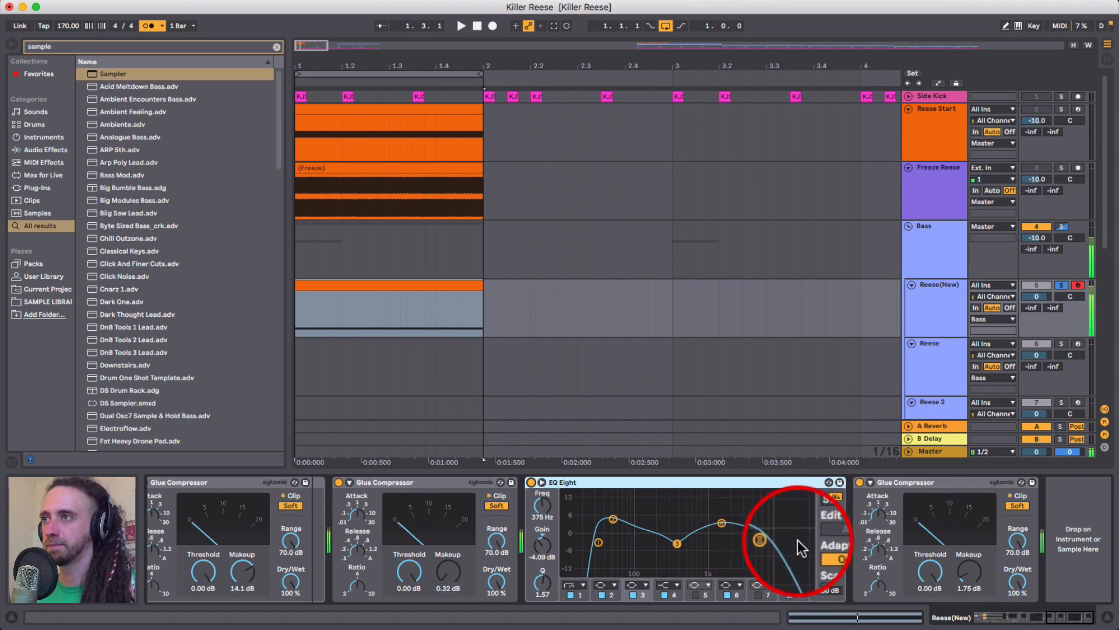
drag(759, 539, 785, 540)
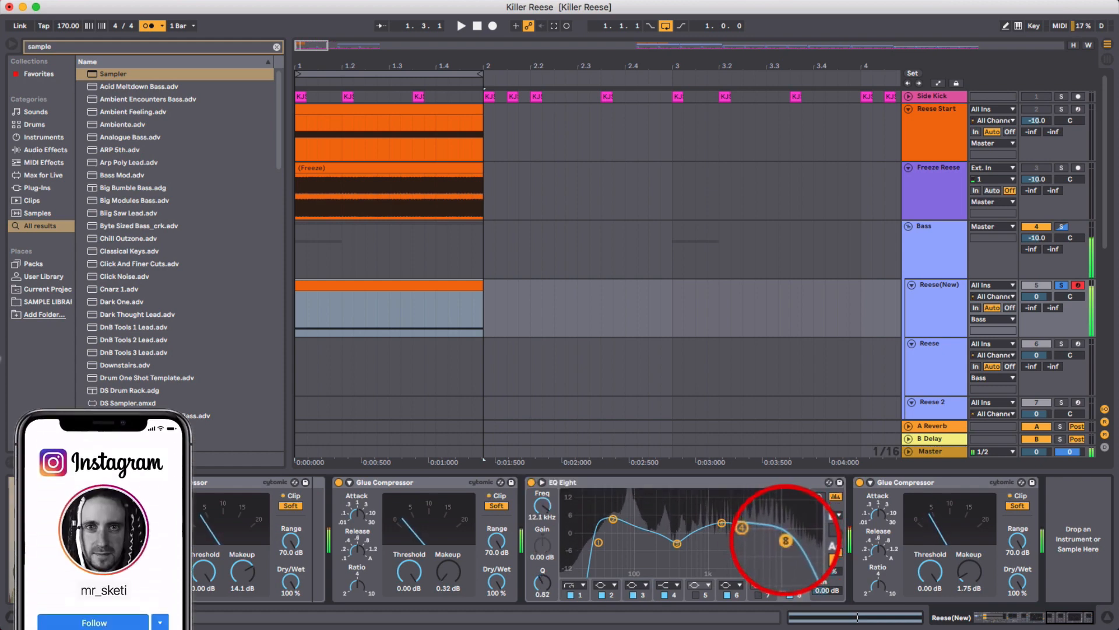
click(793, 585)
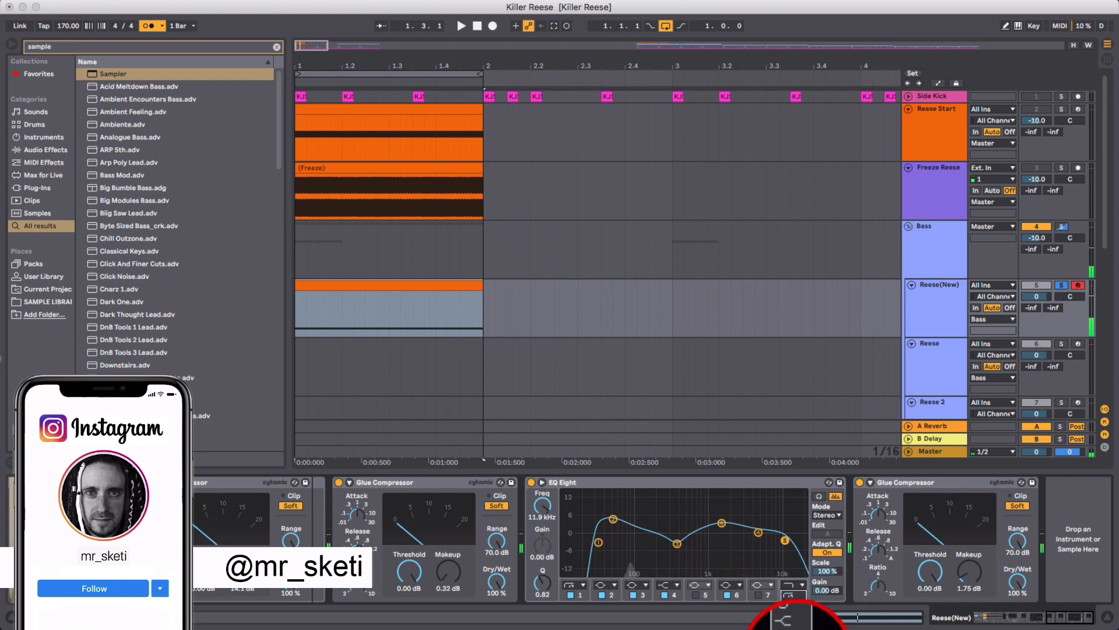
click(796, 629)
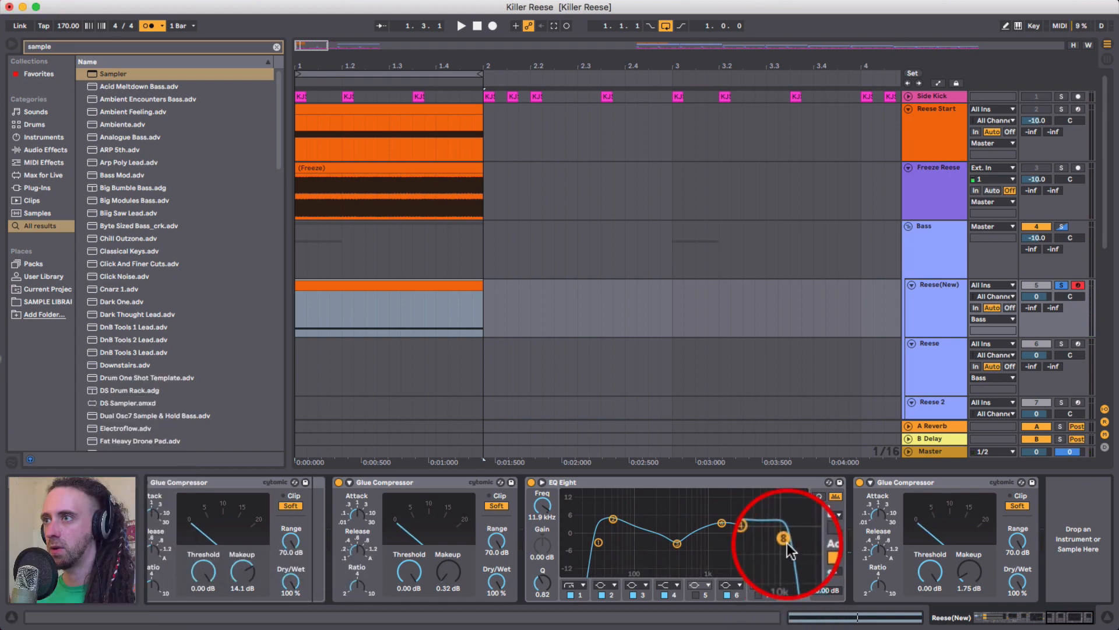
In the second EQ Eight, move the band 8 high cut to about 14.7 kHz and set band 5 to about 13.2 kHz at -7.81 dB.
drag(785, 540, 791, 543)
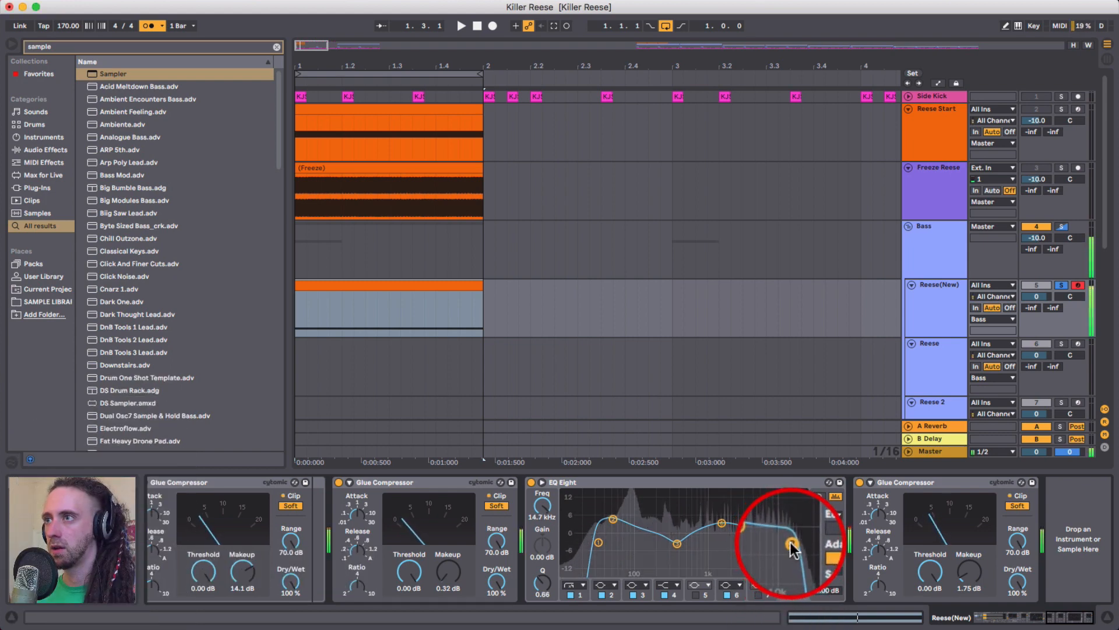
click(757, 594)
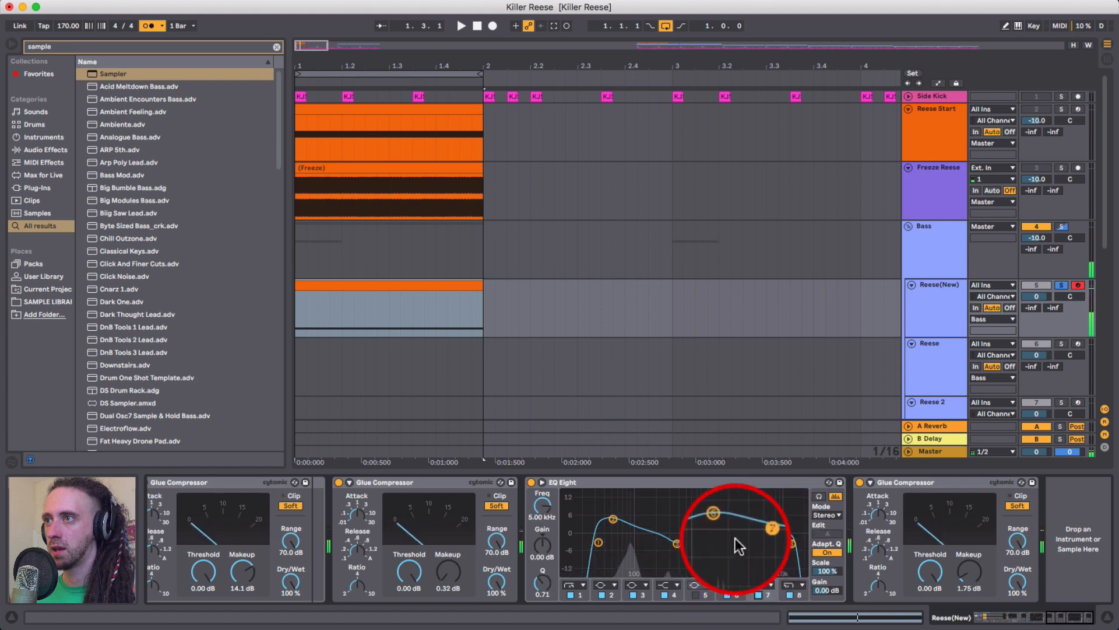
click(758, 594)
click(695, 594)
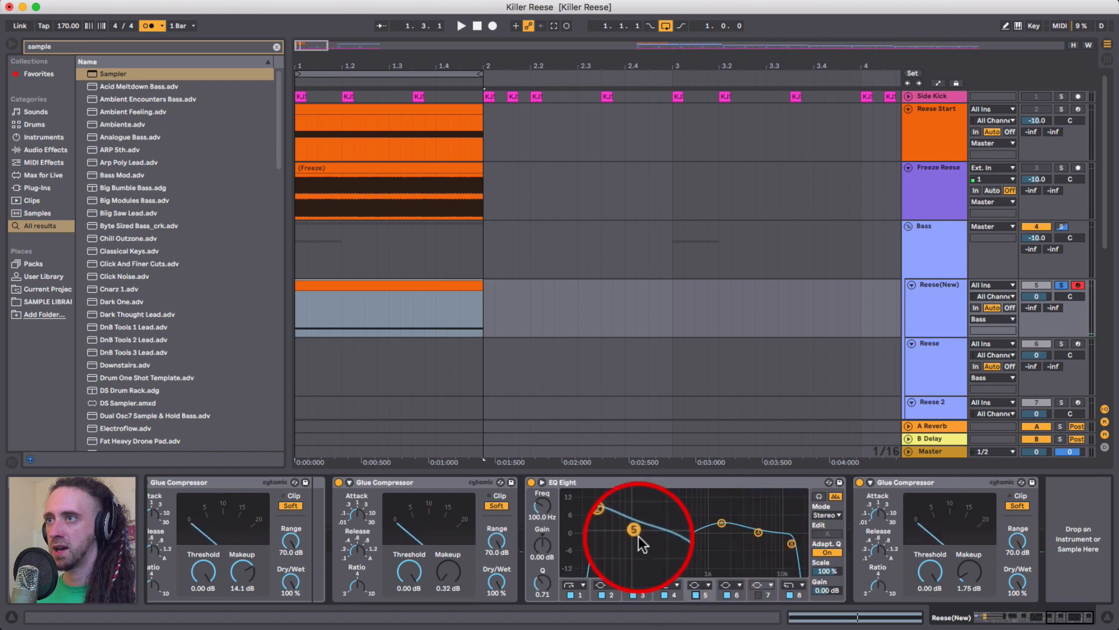
drag(638, 536, 788, 551)
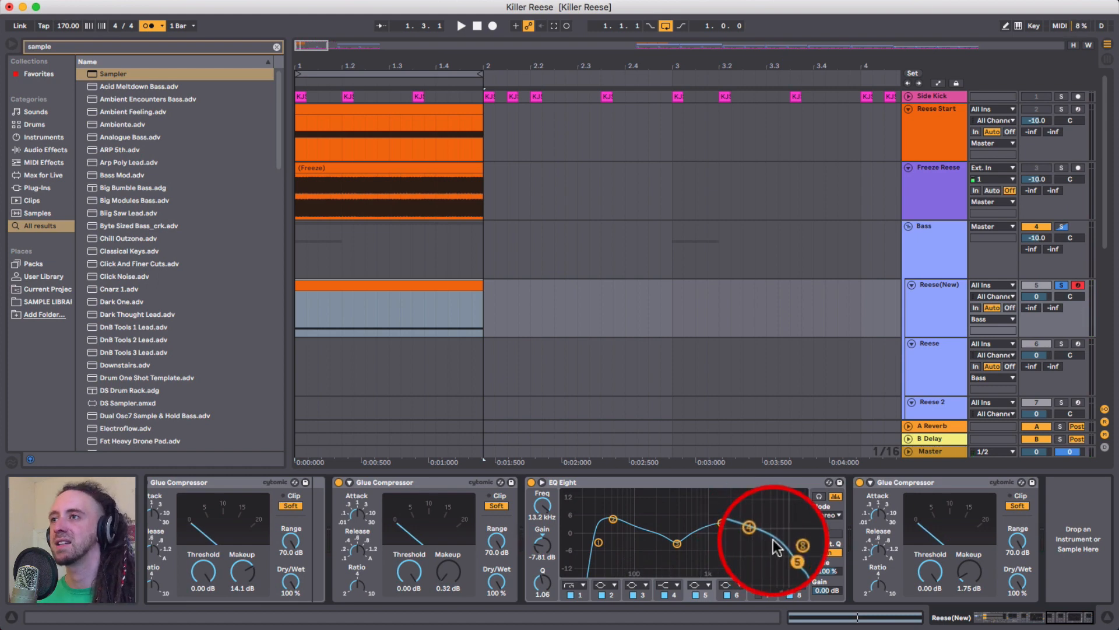
click(903, 481)
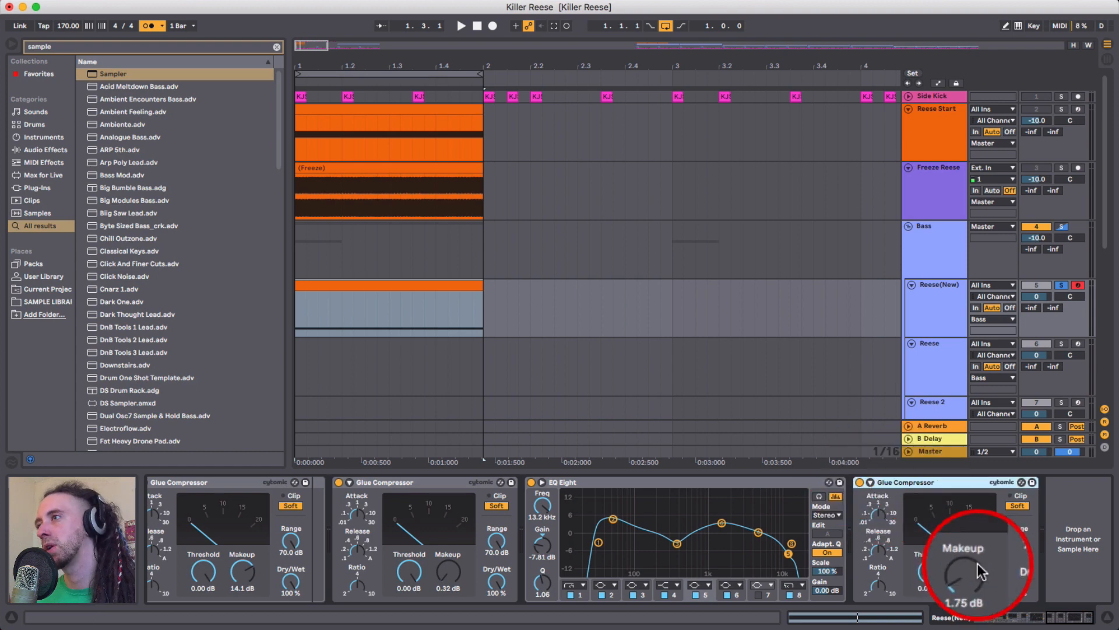
Place two four-bar MIDI clips back to back over bars 1 to 9 on Reese(New) and loop that eight-bar range.
drag(810, 68, 803, 61)
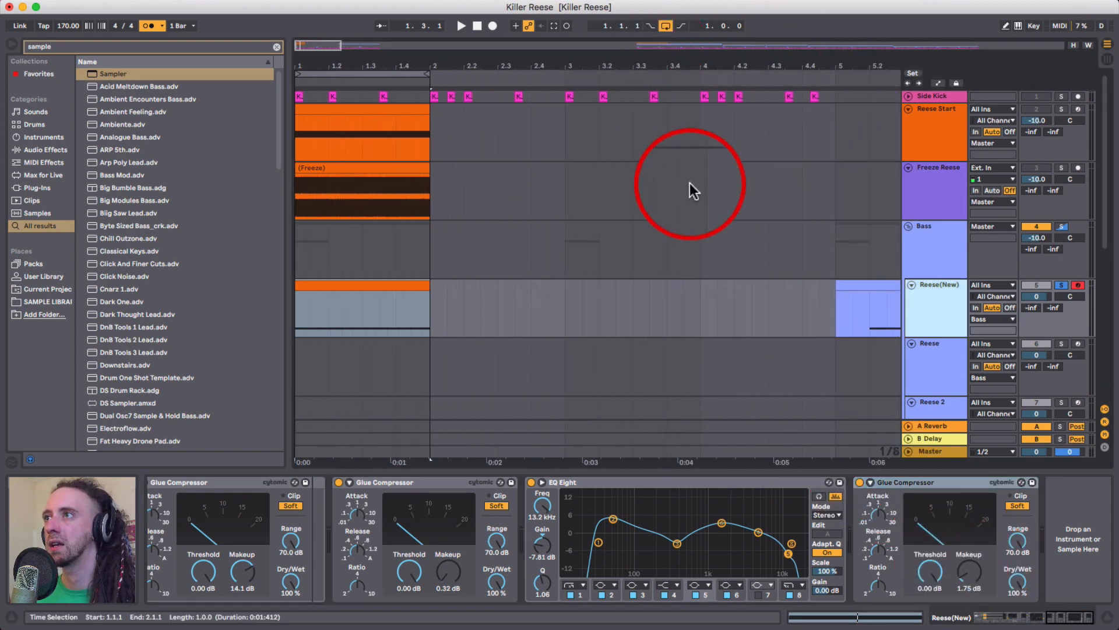
drag(723, 44, 722, 35)
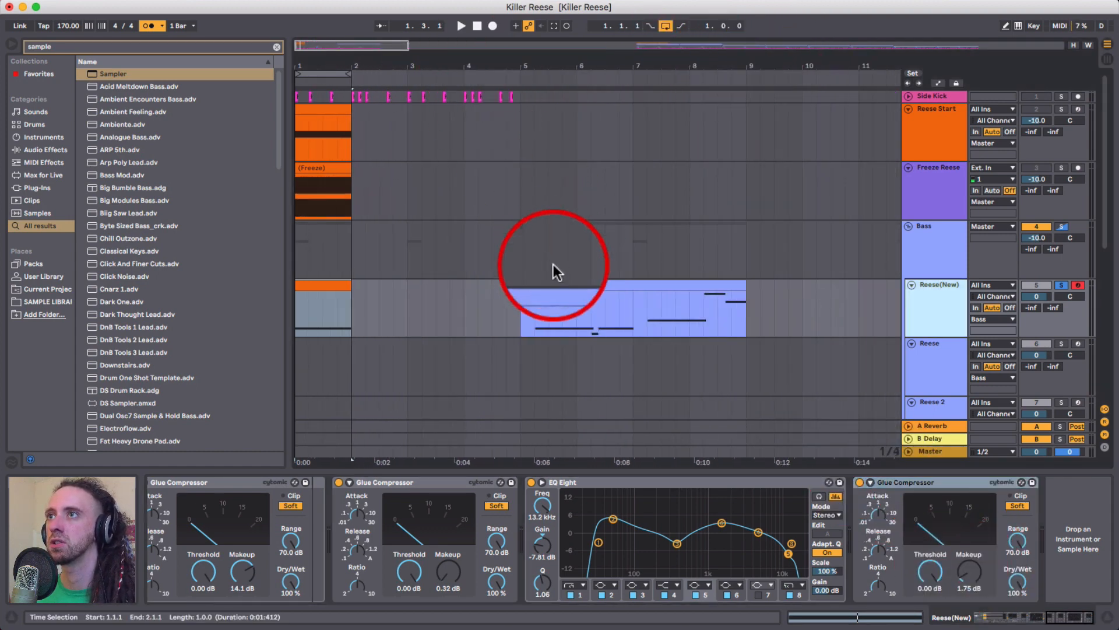
drag(588, 68, 581, 59)
click(645, 286)
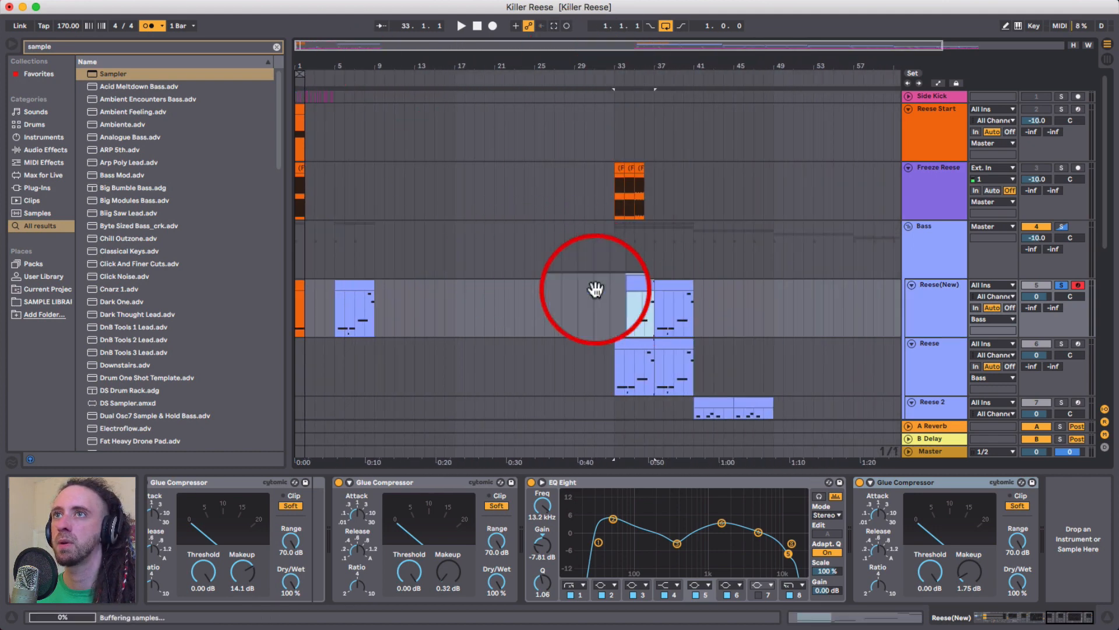
drag(595, 289, 347, 285)
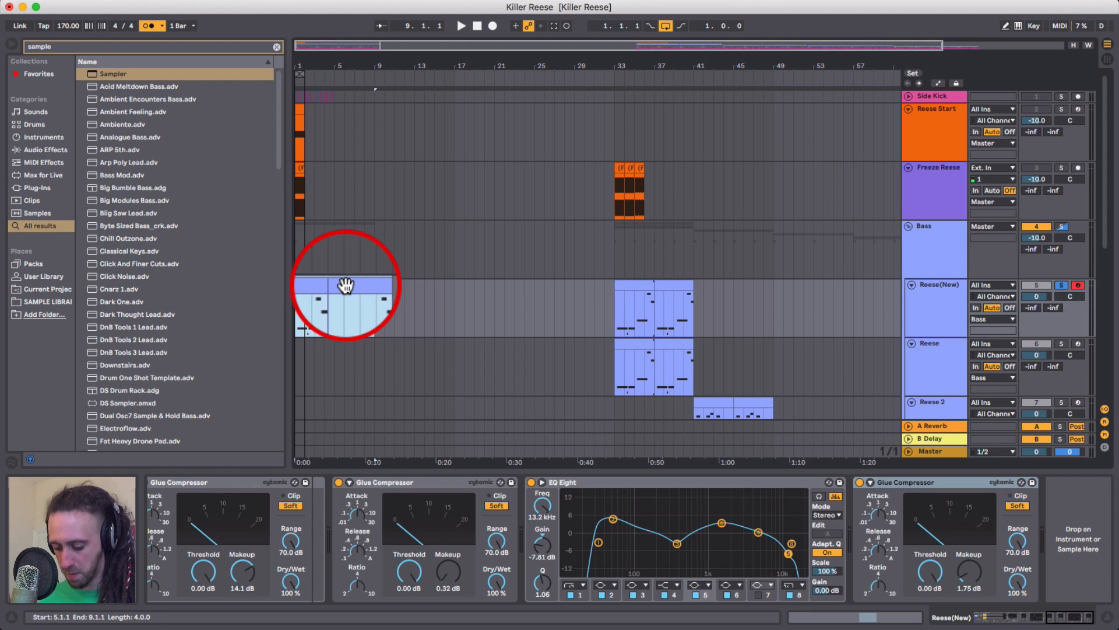
Set the Spread of the Sampler in the Reese chain to 2 %.
click(357, 540)
scroll(356, 538, left, 14)
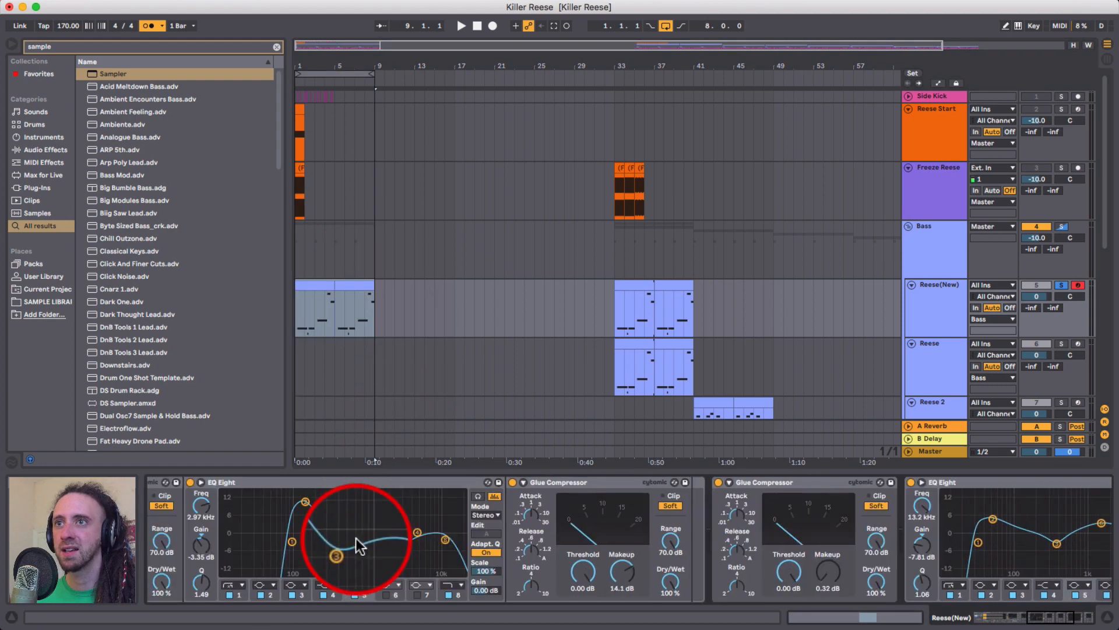
scroll(315, 550, left, 12)
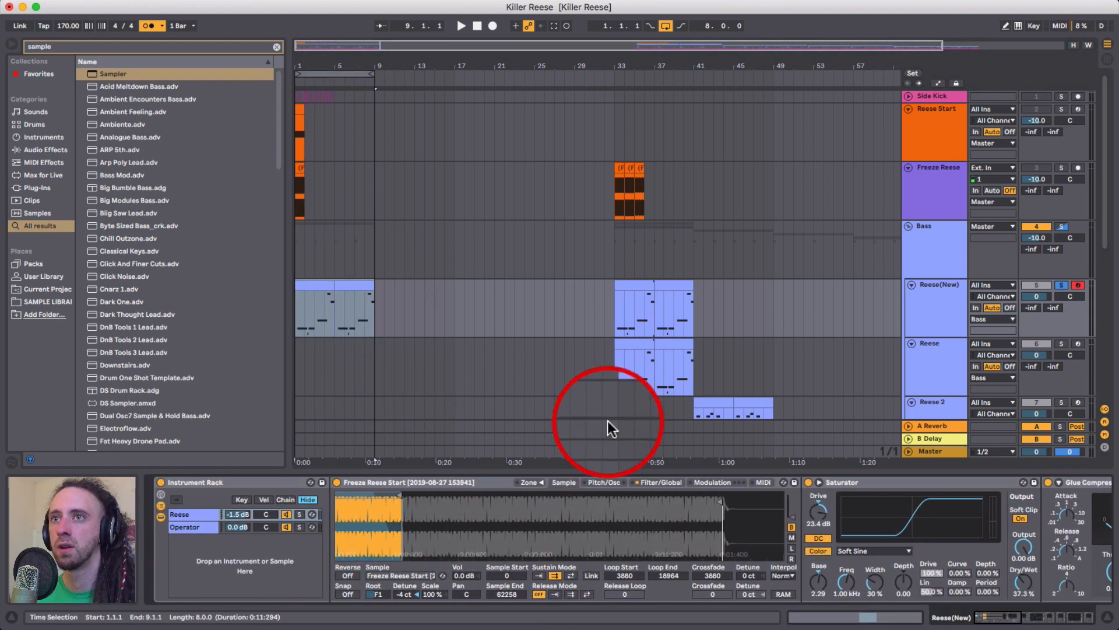
click(198, 518)
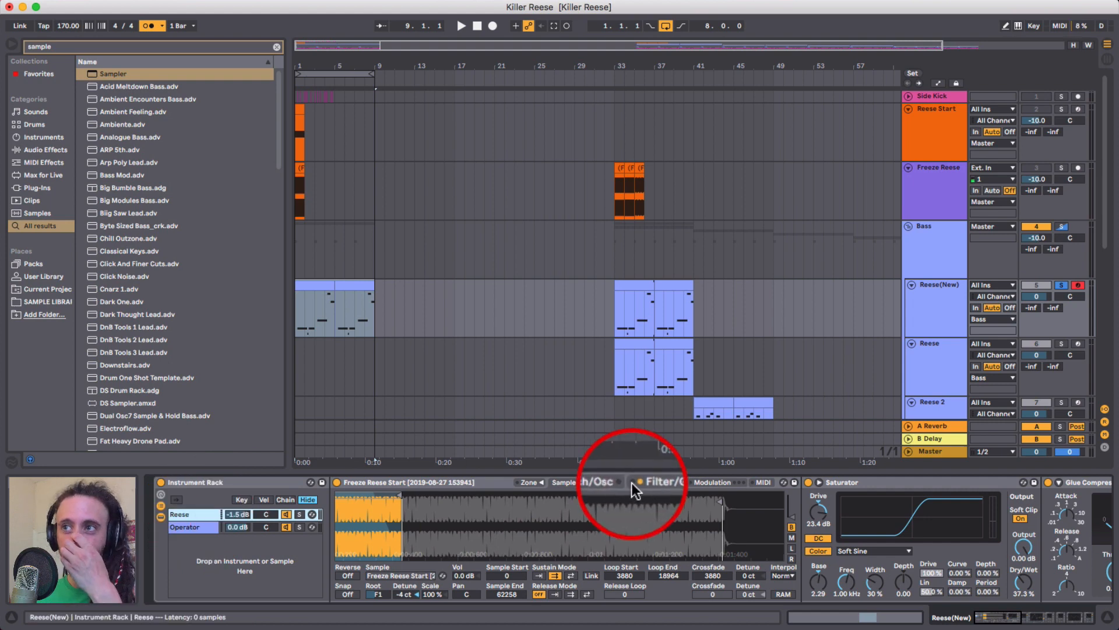
click(617, 484)
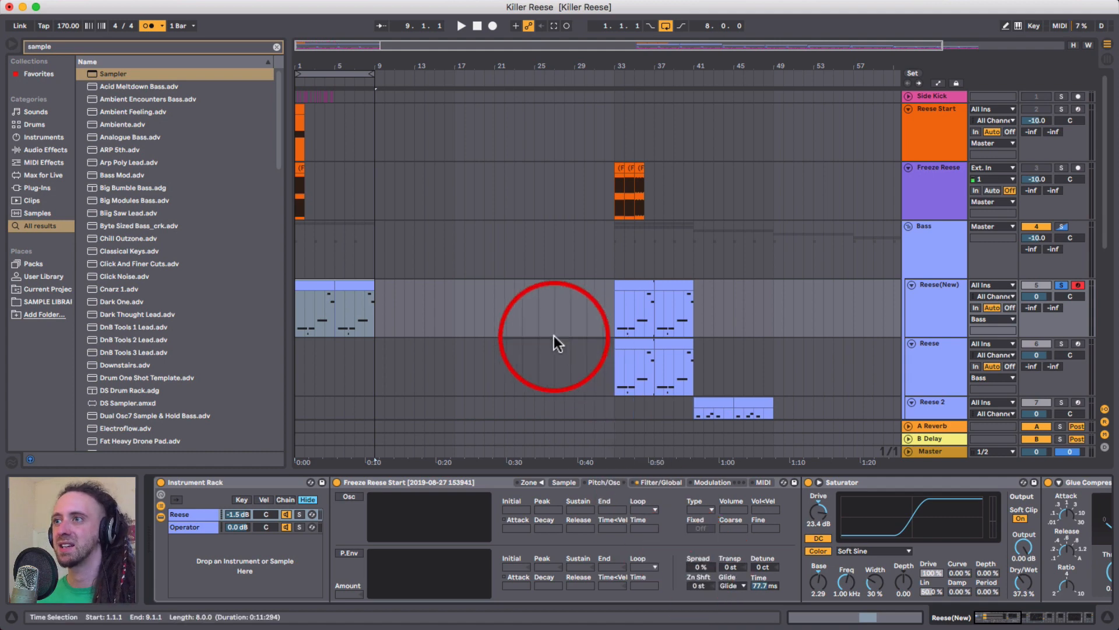
text(2)
key(Return)
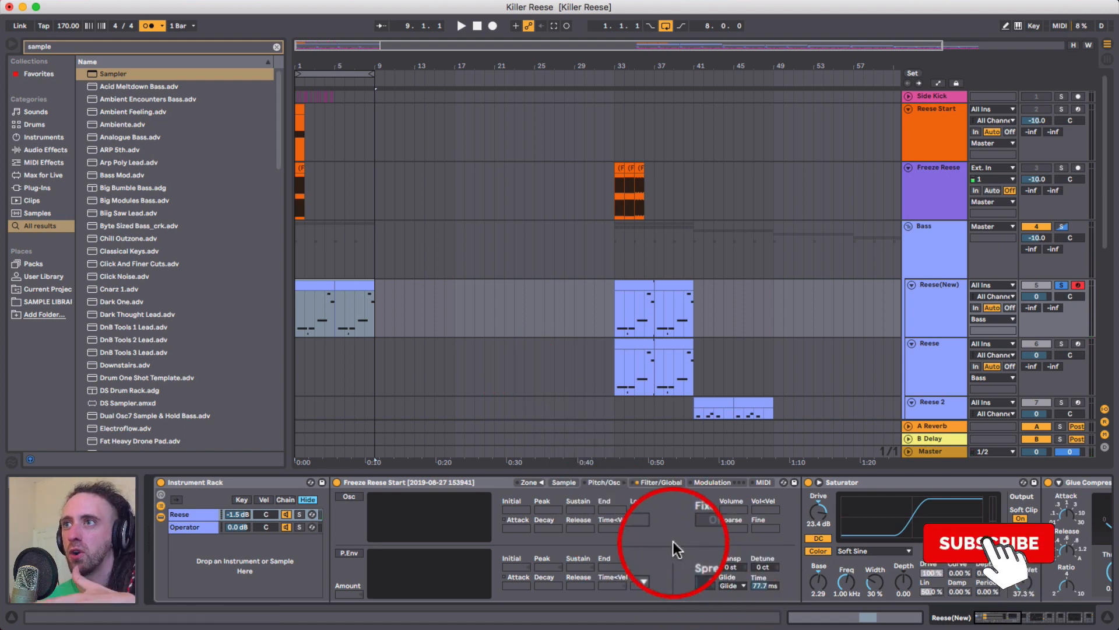
Search the browser for "stereo", try the Stereo Touch plug-in between the Sampler and the Saturator, and delete it.
key(super+f)
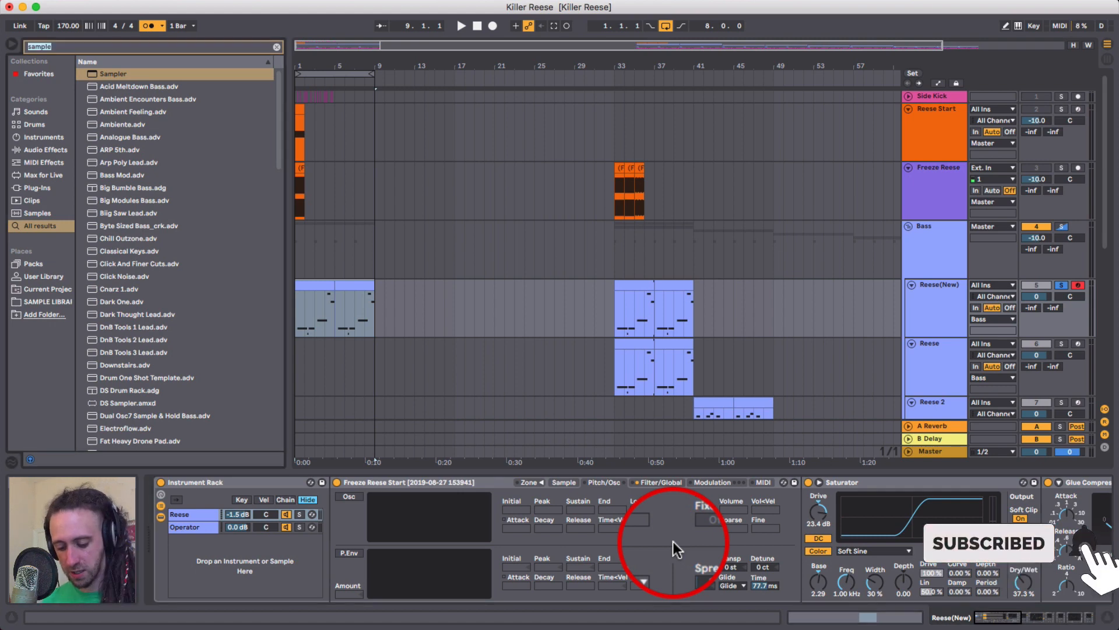
text(stereo)
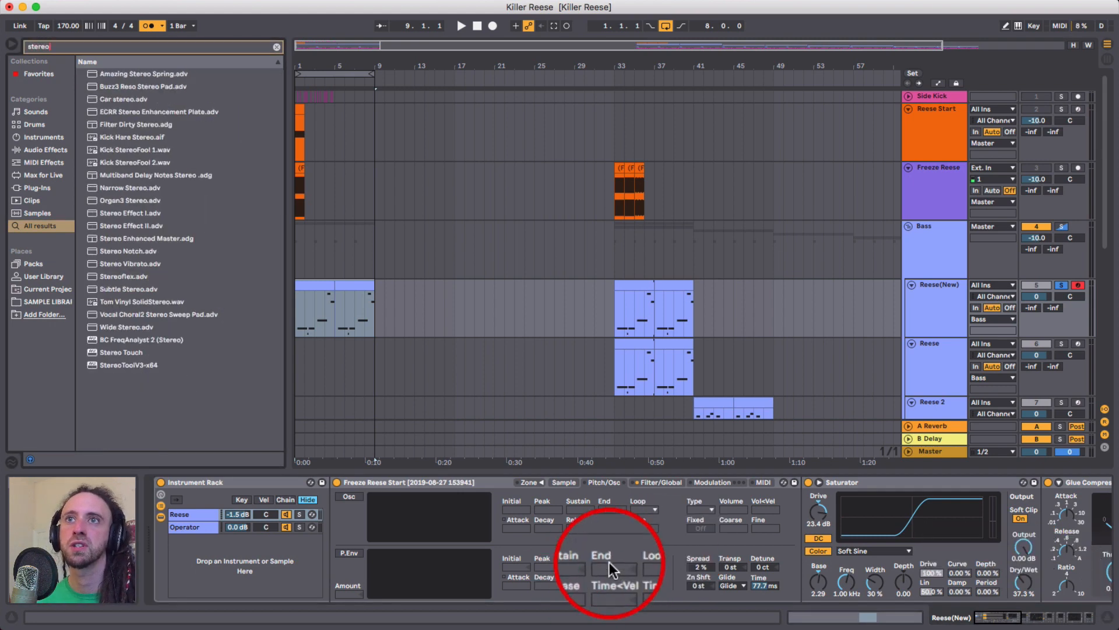
drag(120, 353, 792, 565)
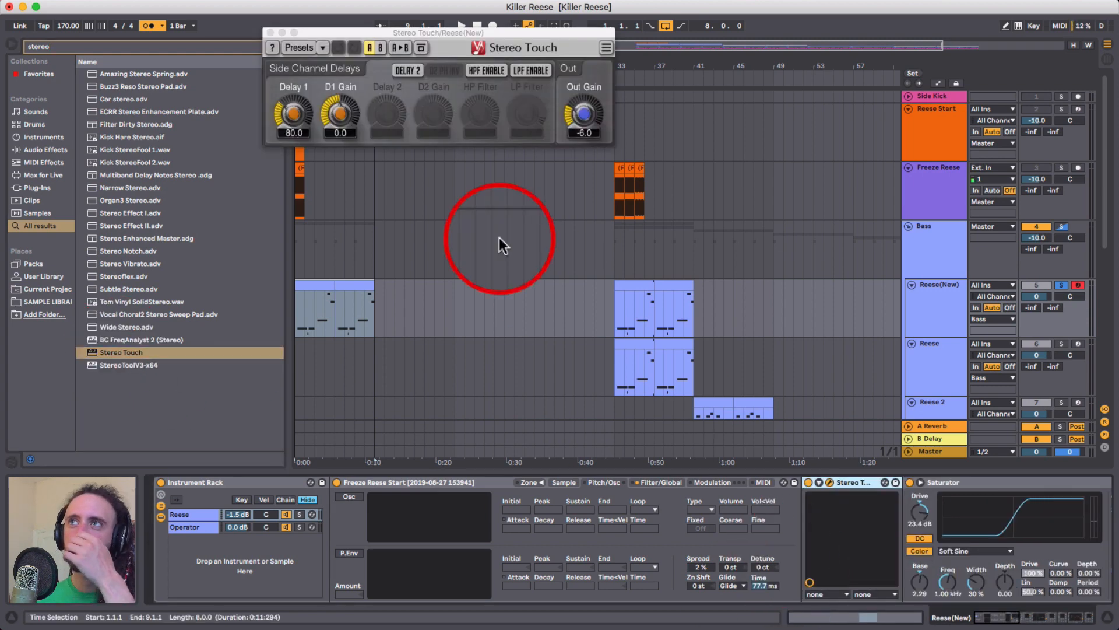
click(537, 35)
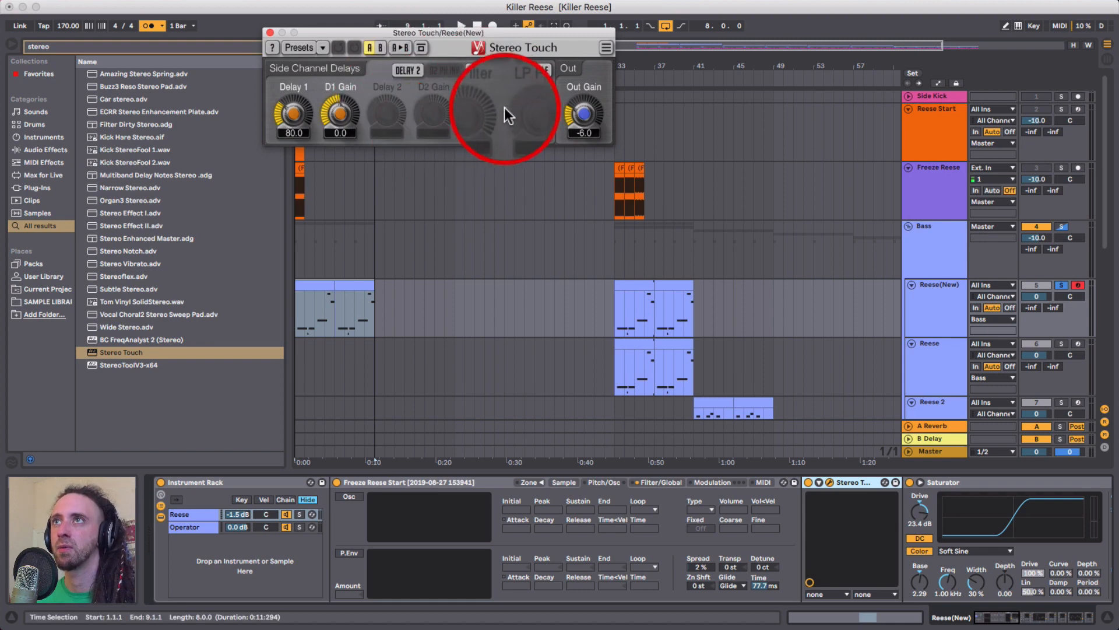
click(269, 38)
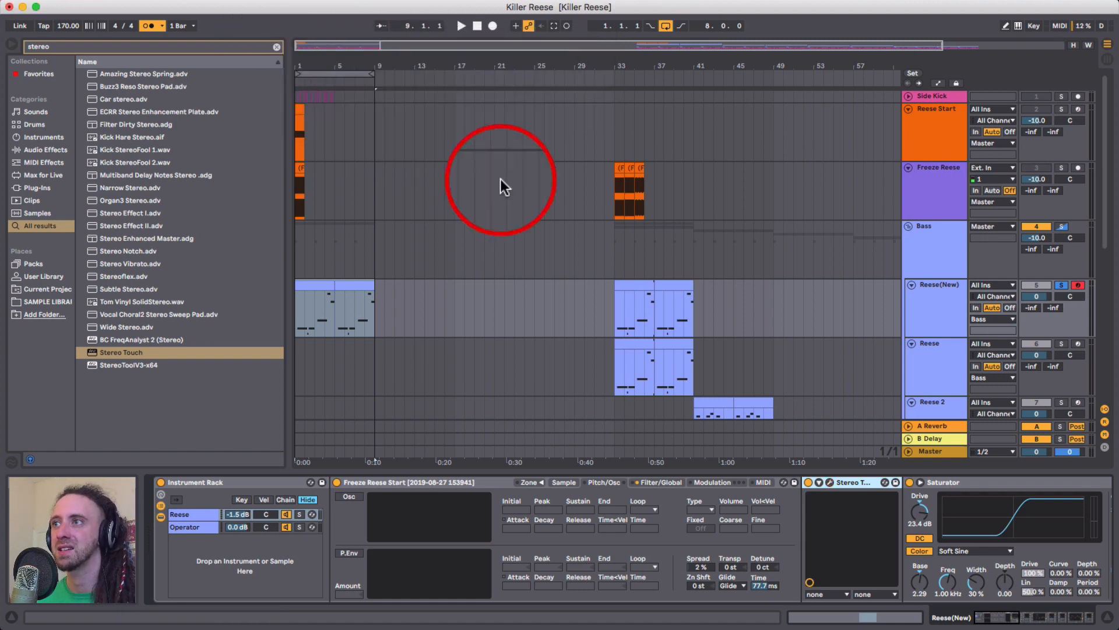
click(863, 484)
key(Delete)
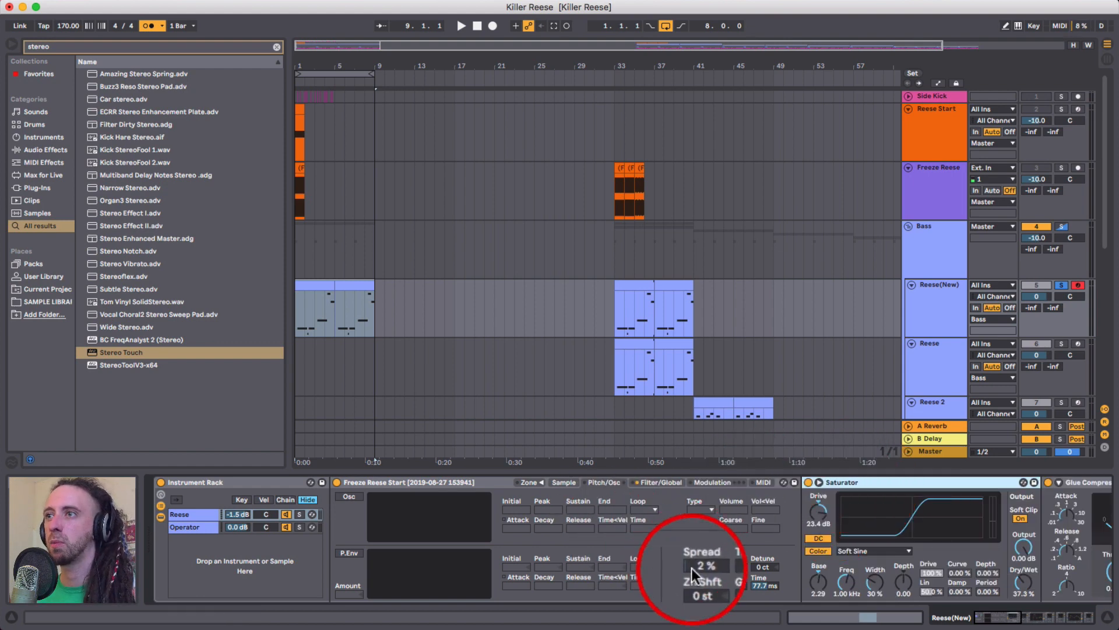
Set the Sampler's Pitch Bend Range to +2 st.
click(253, 480)
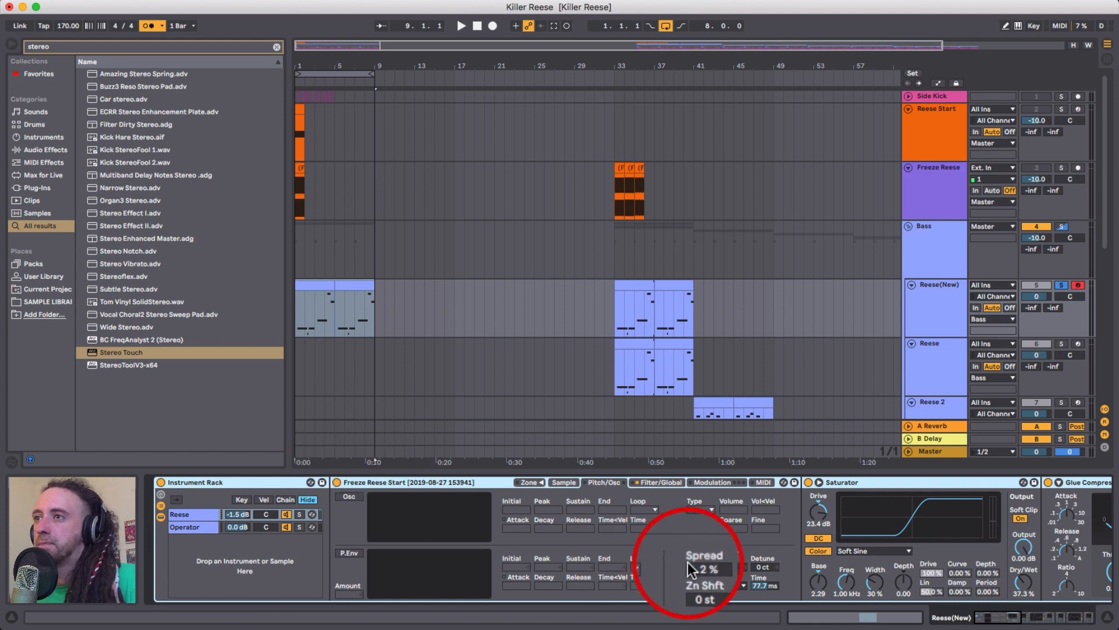
click(263, 482)
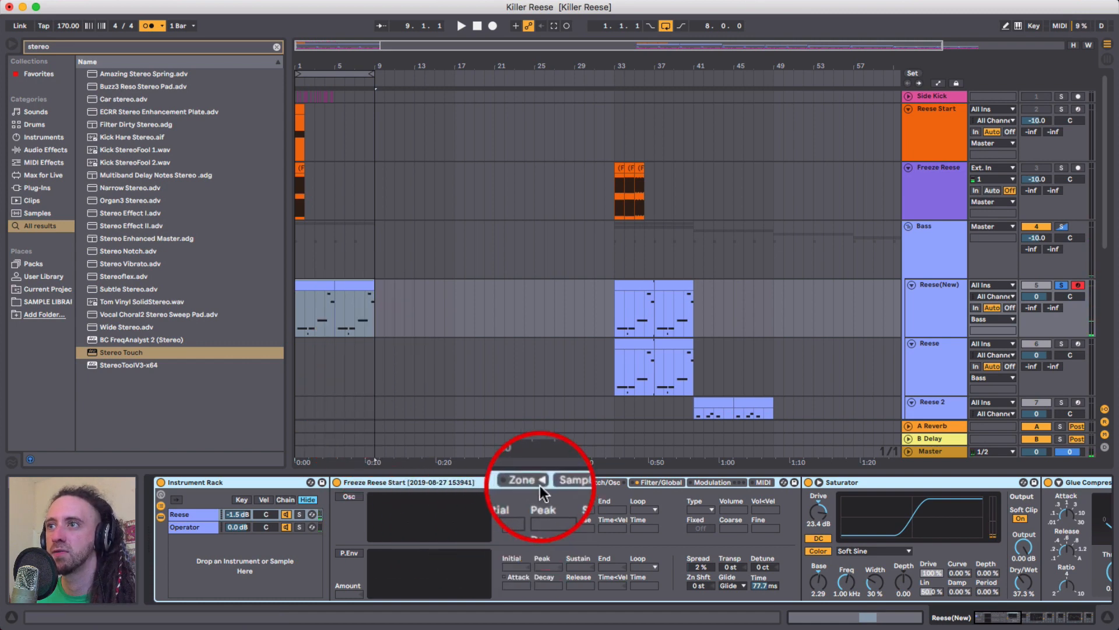
click(568, 480)
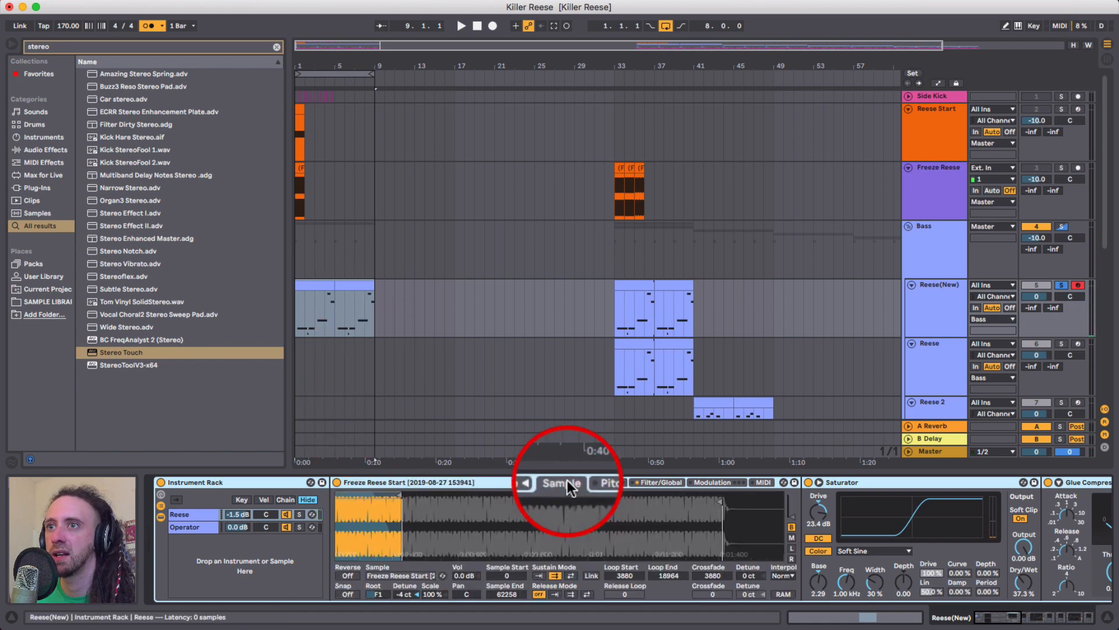
click(657, 481)
click(764, 482)
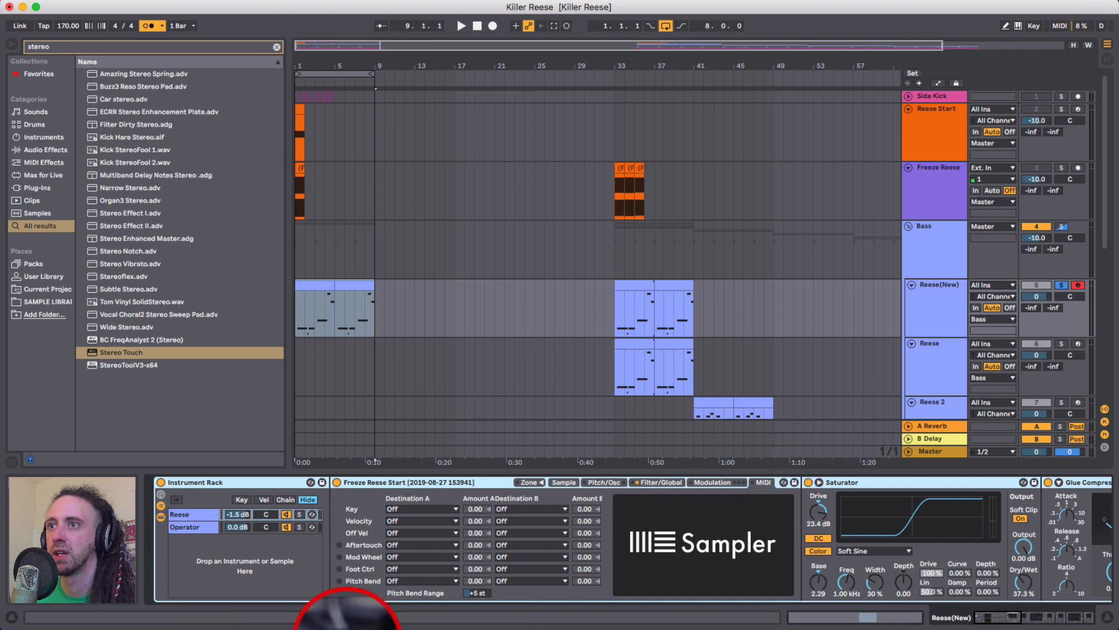
click(474, 593)
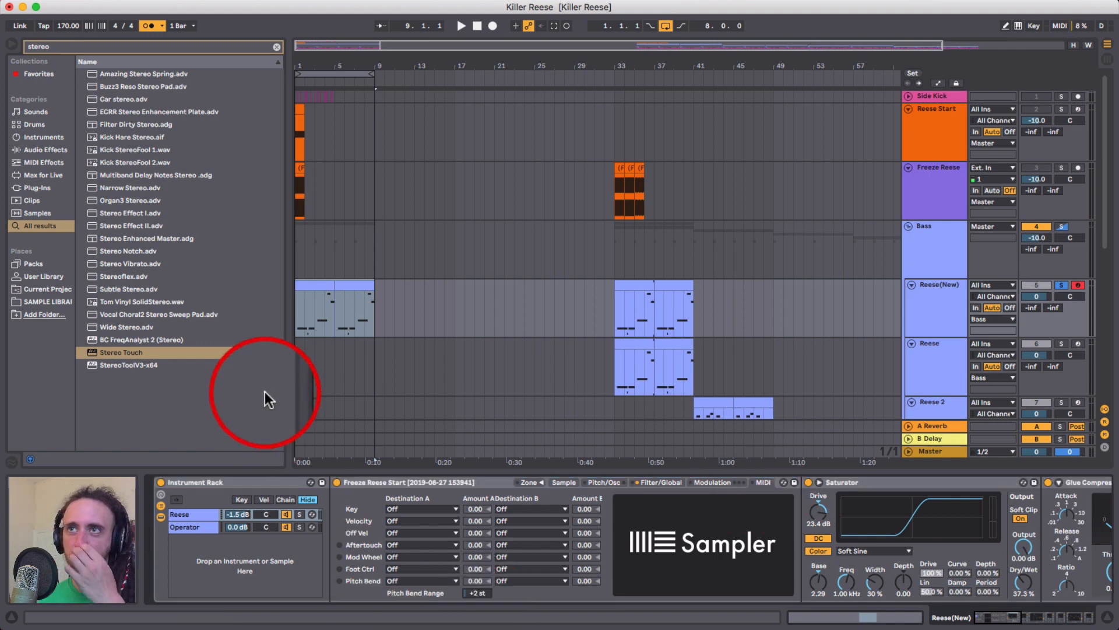
Open the first Reese(New) clip and examine its MIDI Pitch Bend envelope.
double_click(306, 285)
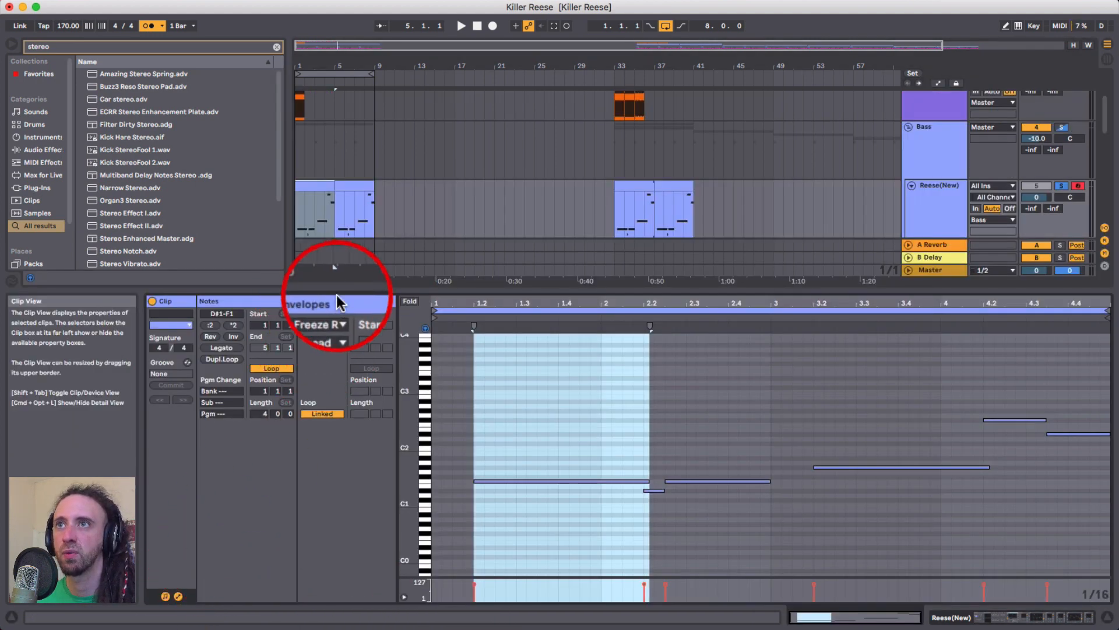
click(323, 313)
click(321, 324)
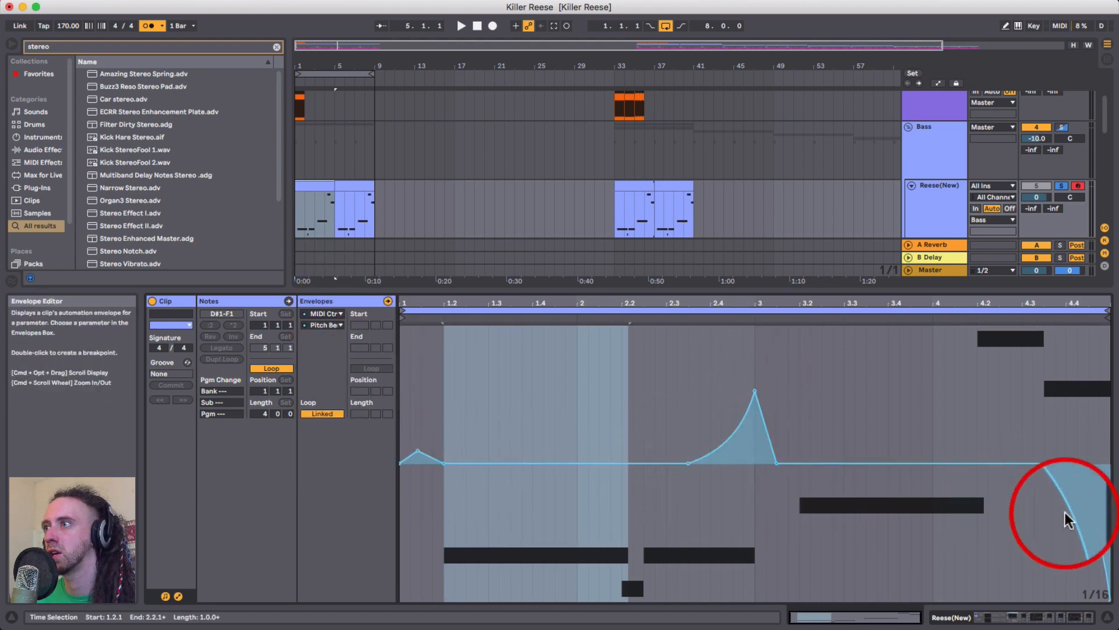
Play both Reese(New) clips with the metronome turned off, following the second clip's pitch bend envelope, and stop playback.
click(366, 187)
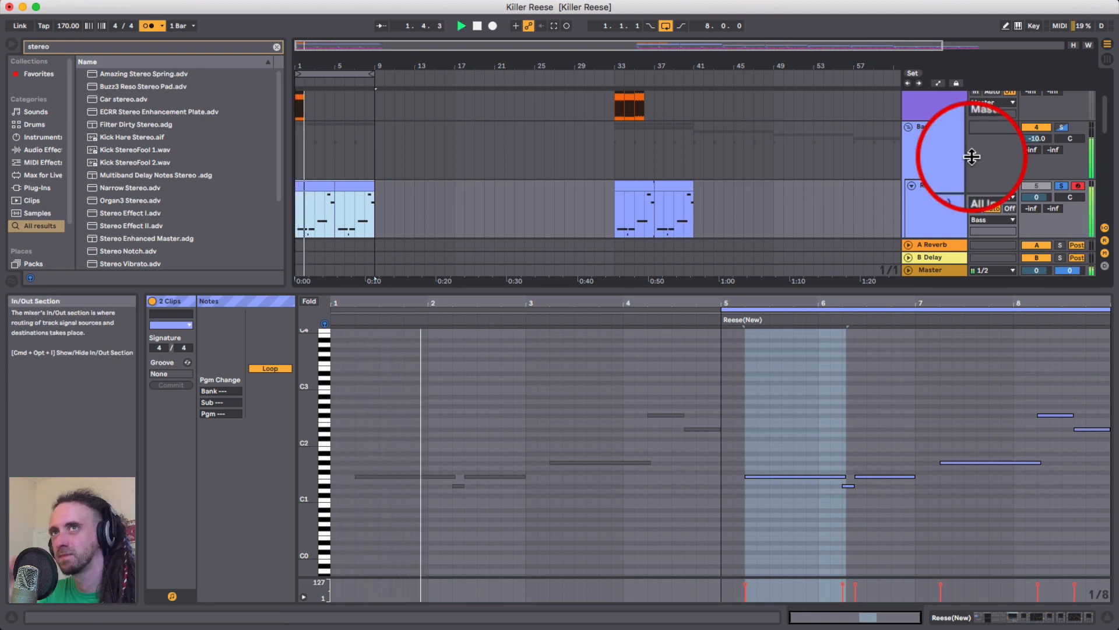
click(149, 25)
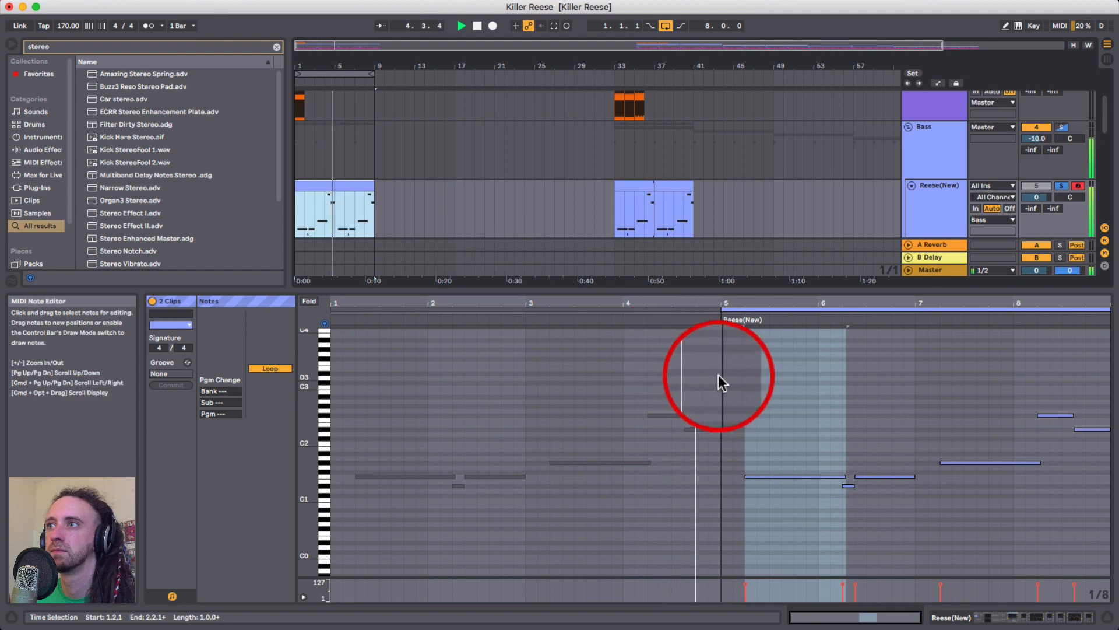
click(350, 187)
click(350, 188)
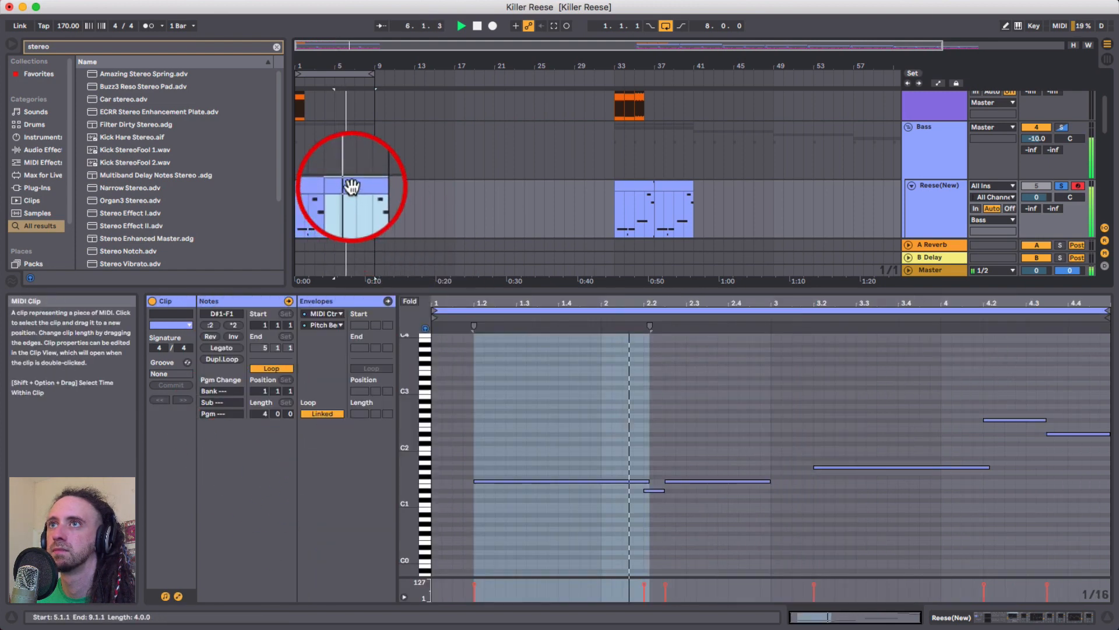
click(179, 602)
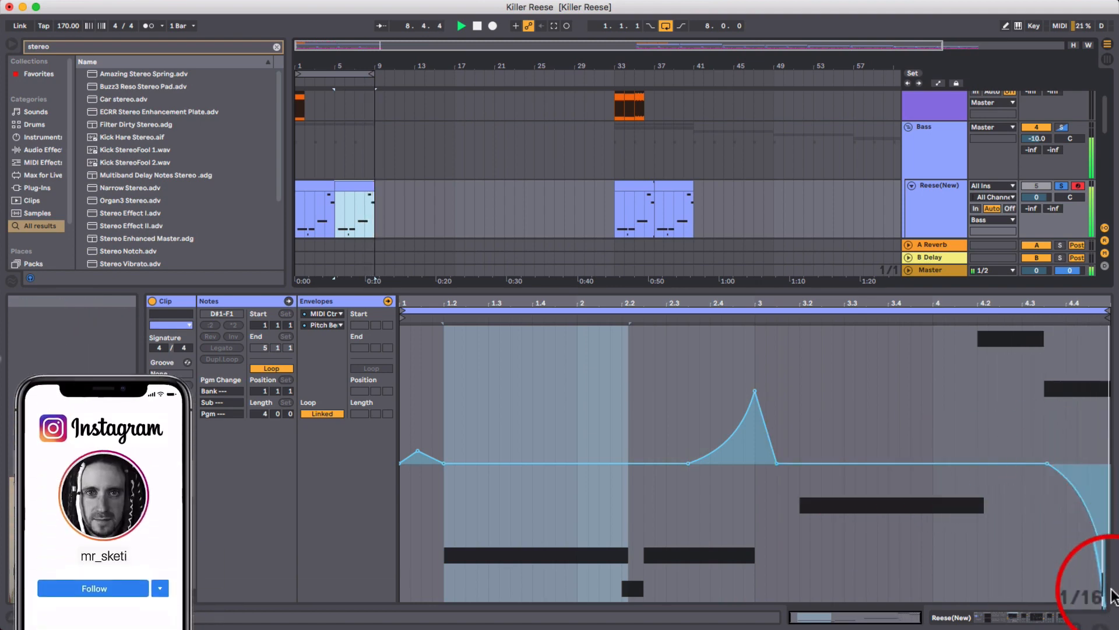
key(space)
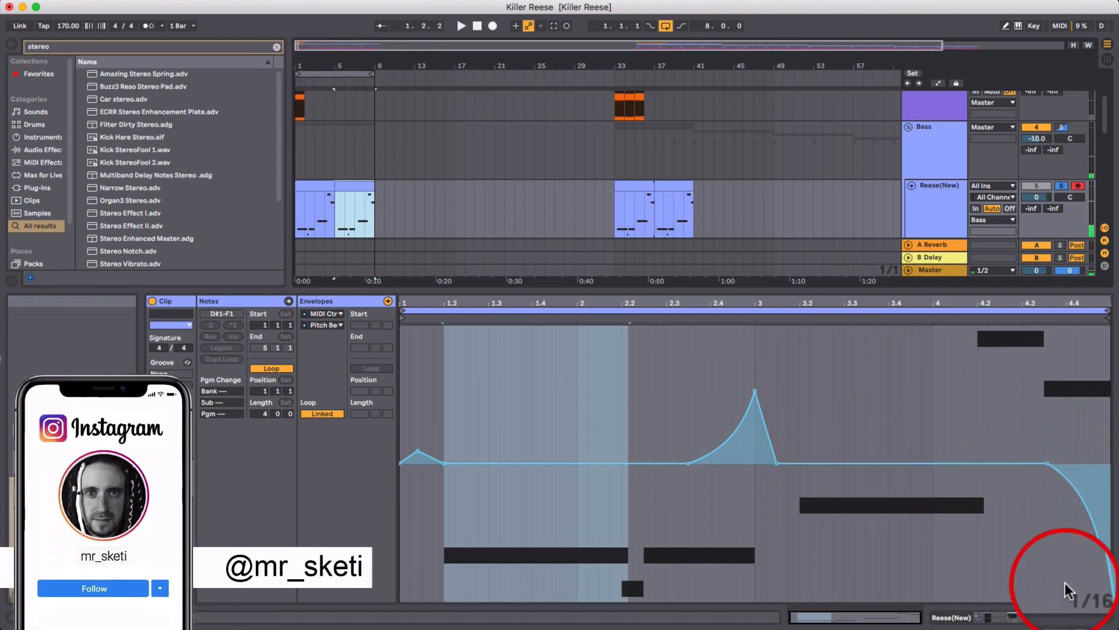
Hide the clip detail view and take Reese(New) out of solo so the bass can be heard with the drums.
click(1103, 618)
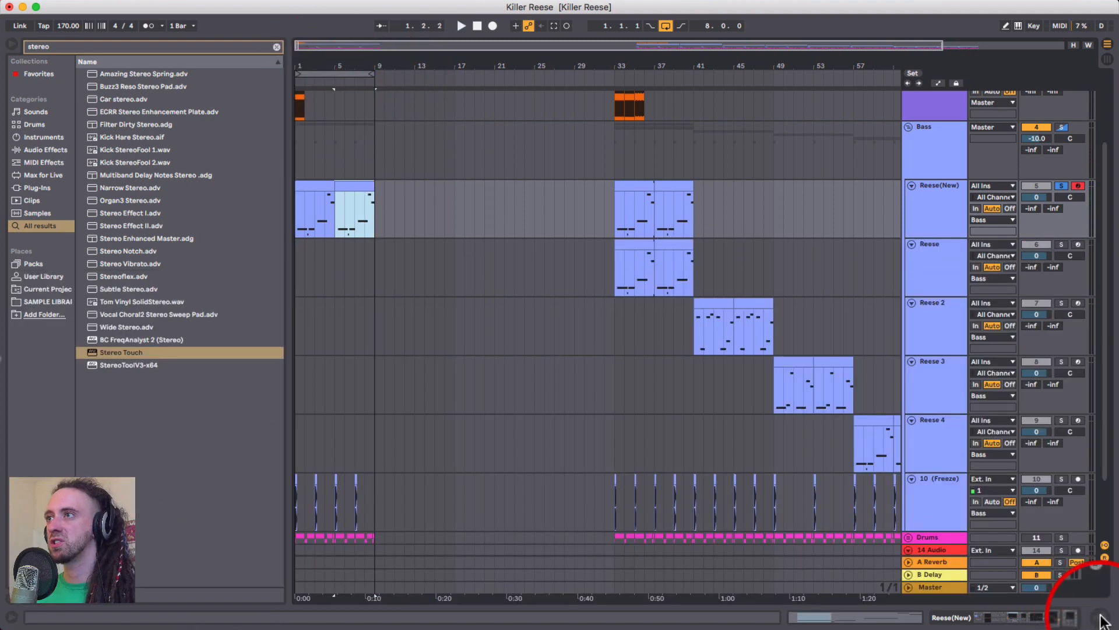
mouse_move(324, 55)
mouse_down()
mouse_move(303, 59)
mouse_move(320, 53)
mouse_up()
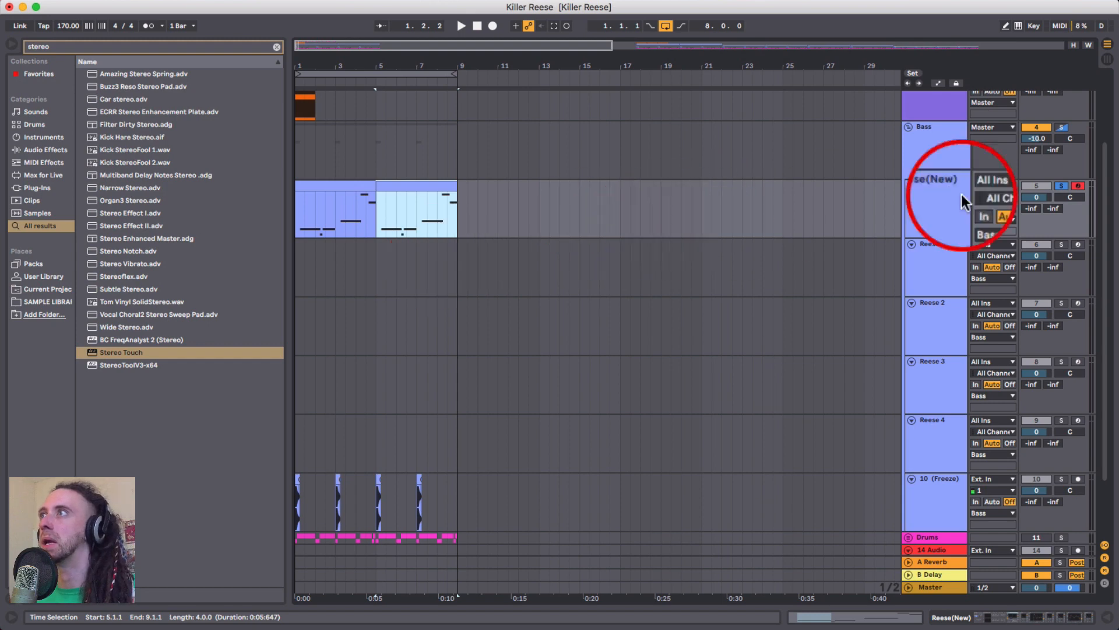
click(1061, 186)
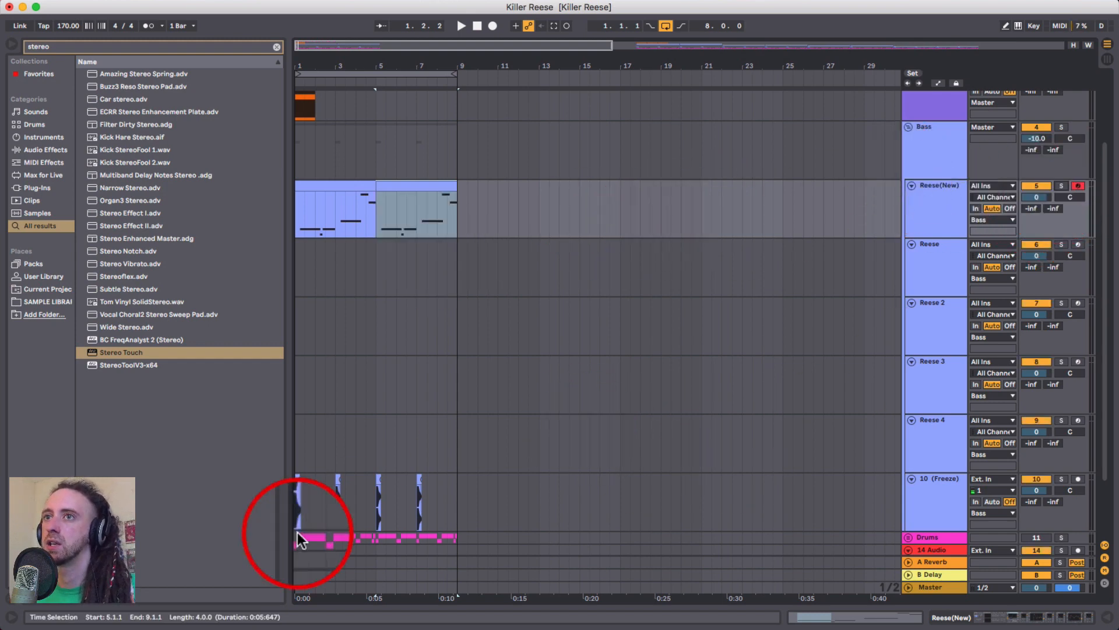
Activate the Drums group and play the bass with the drums from bar 1, and stop playback.
click(296, 481)
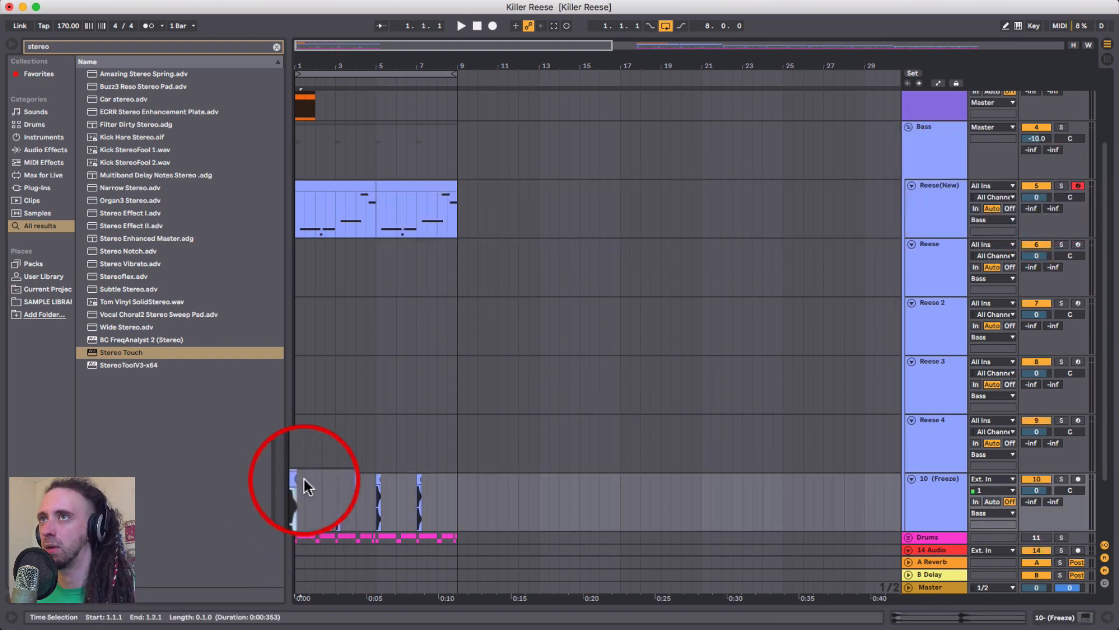
key(space)
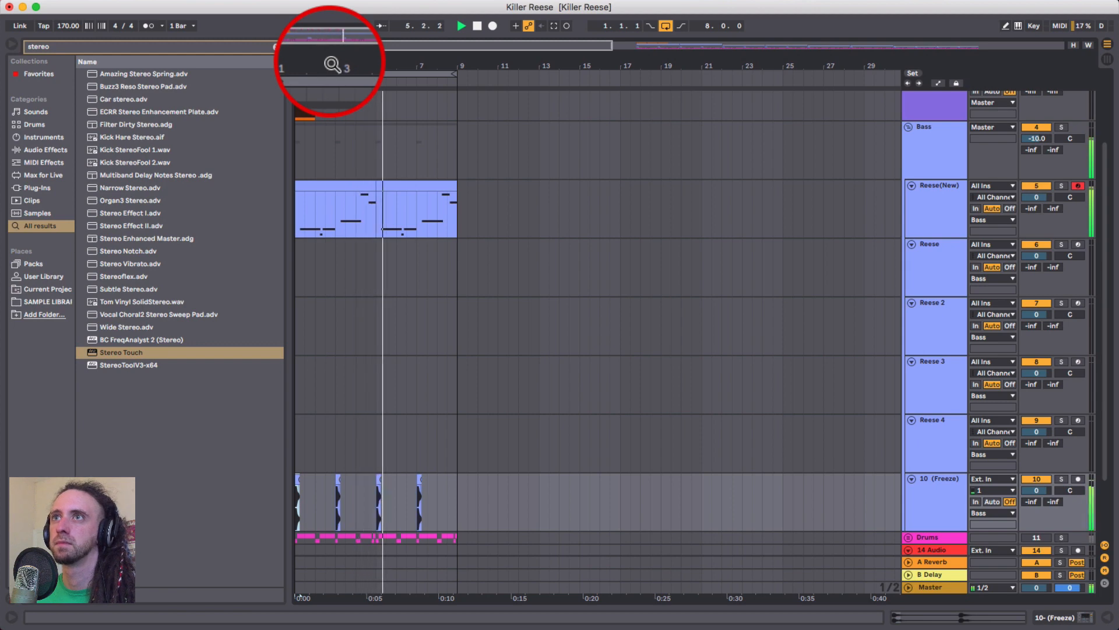
scroll(499, 479, down, 3)
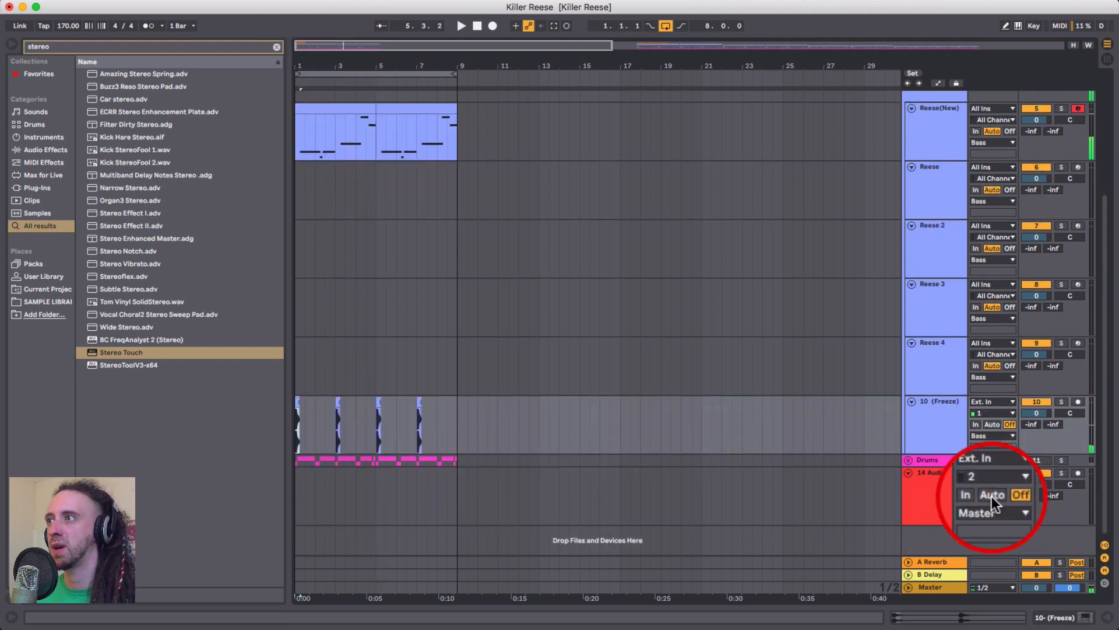
click(1029, 459)
key(space)
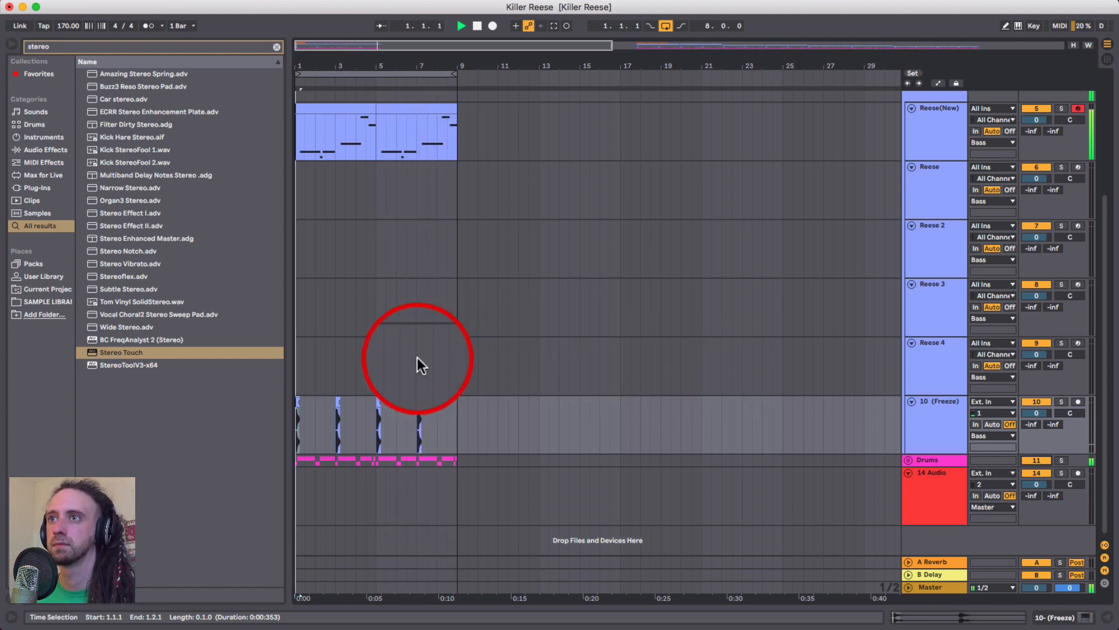
key(space)
Show the Reese Start track's devices, solo the track and play its clip from bar 1, and stop playback.
scroll(408, 367, up, 3)
click(939, 150)
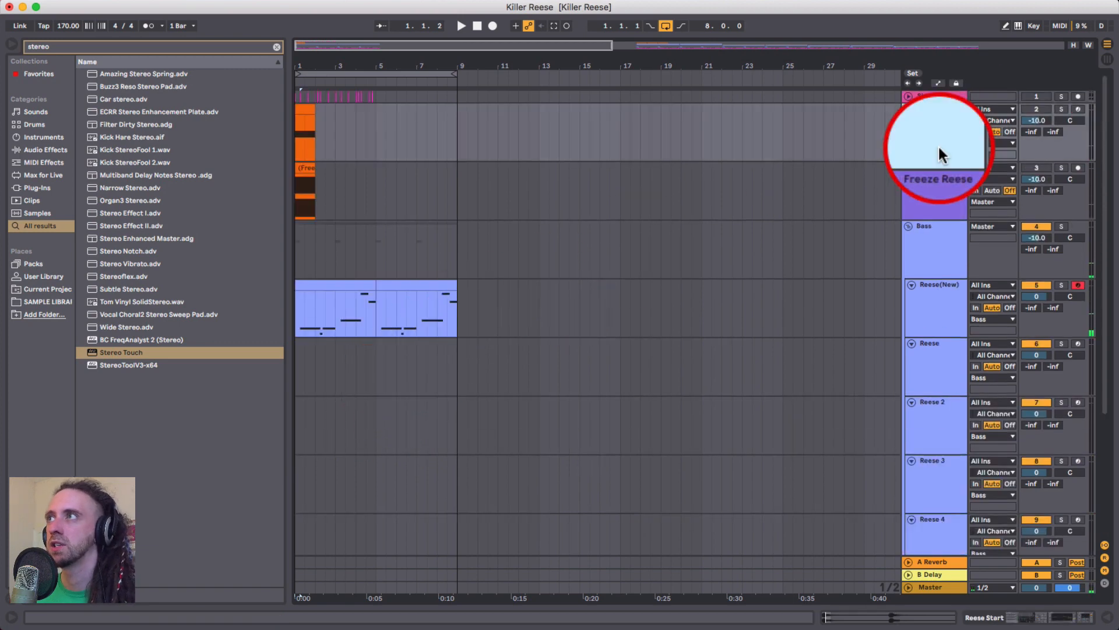
double_click(934, 138)
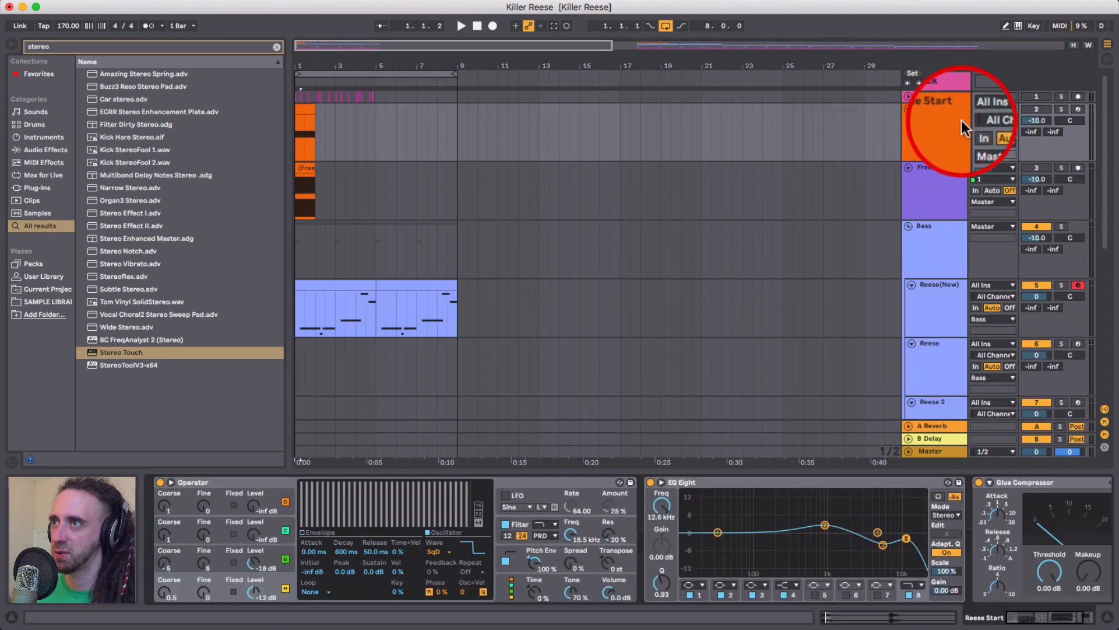
click(1058, 110)
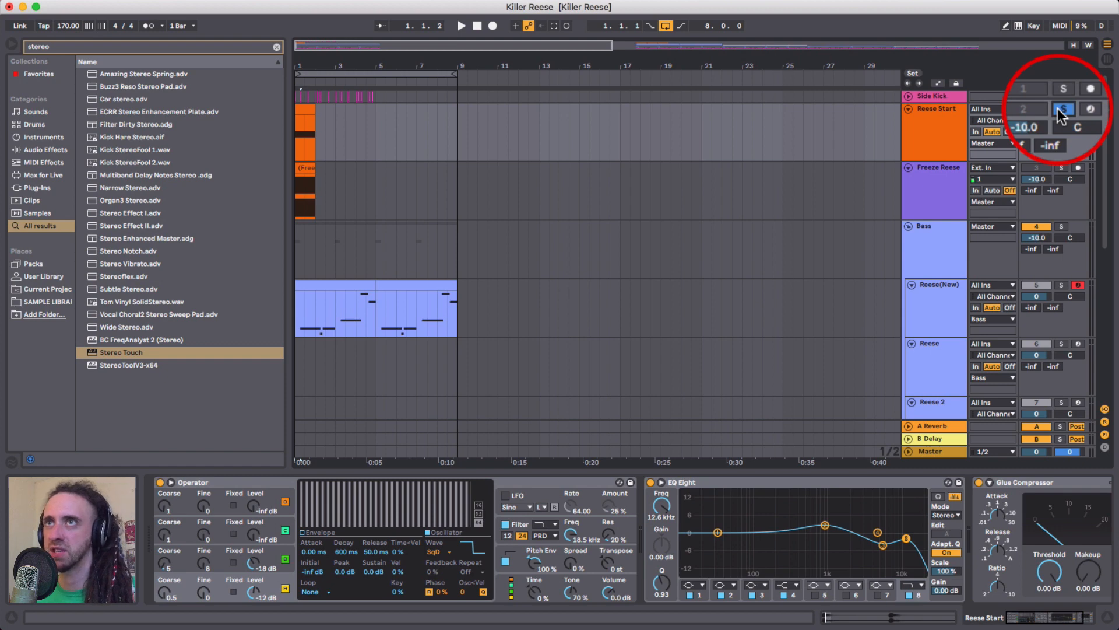
drag(309, 64, 332, 191)
scroll(332, 192, left, 2)
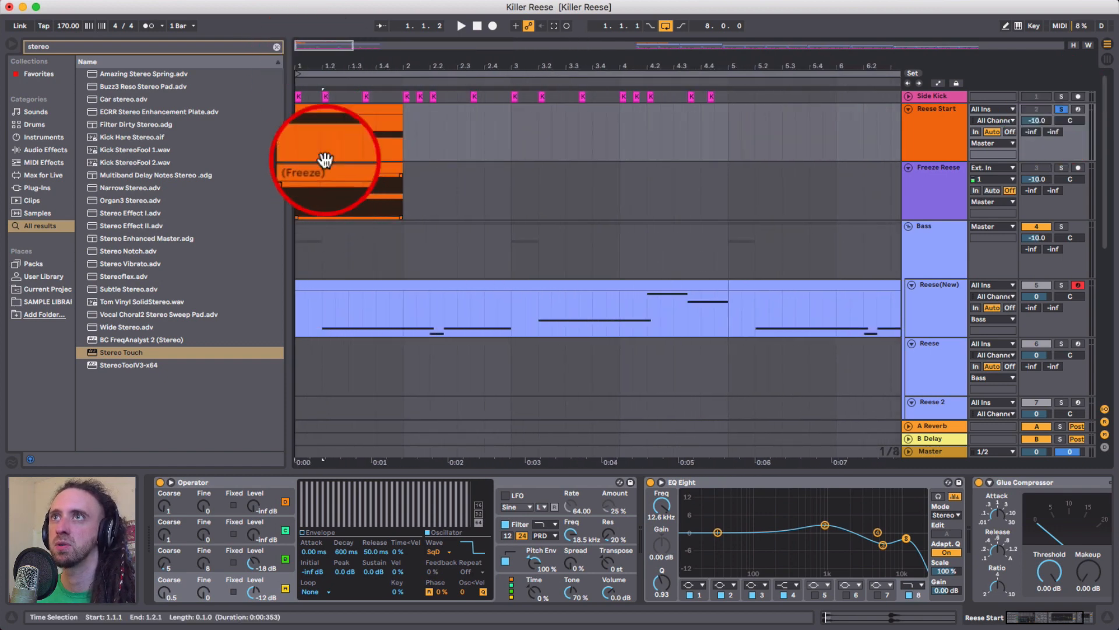
click(331, 111)
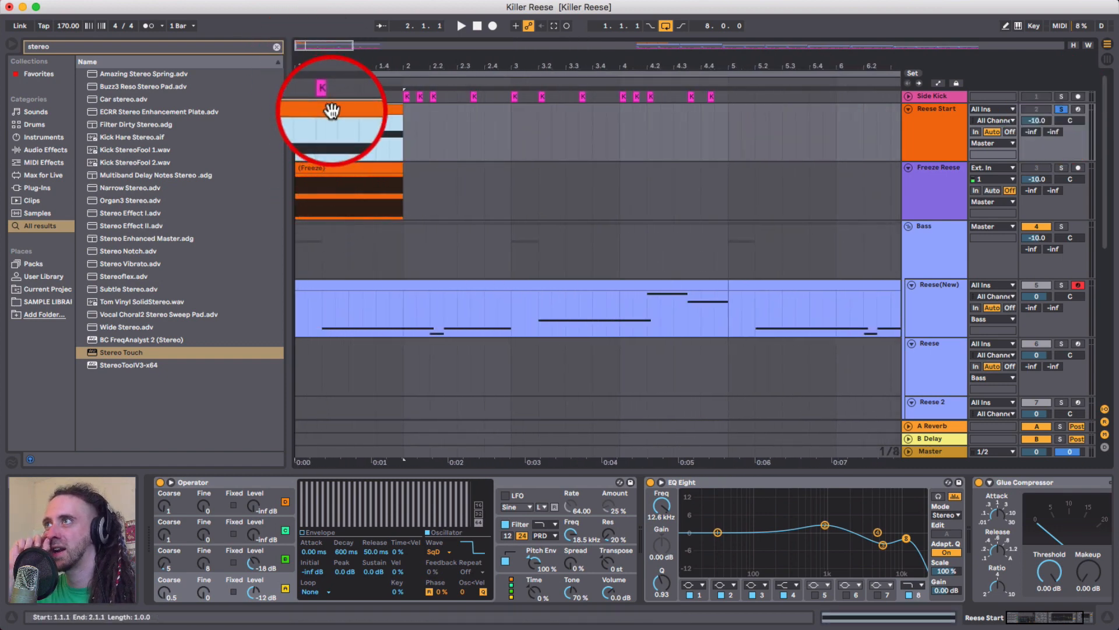
key(space)
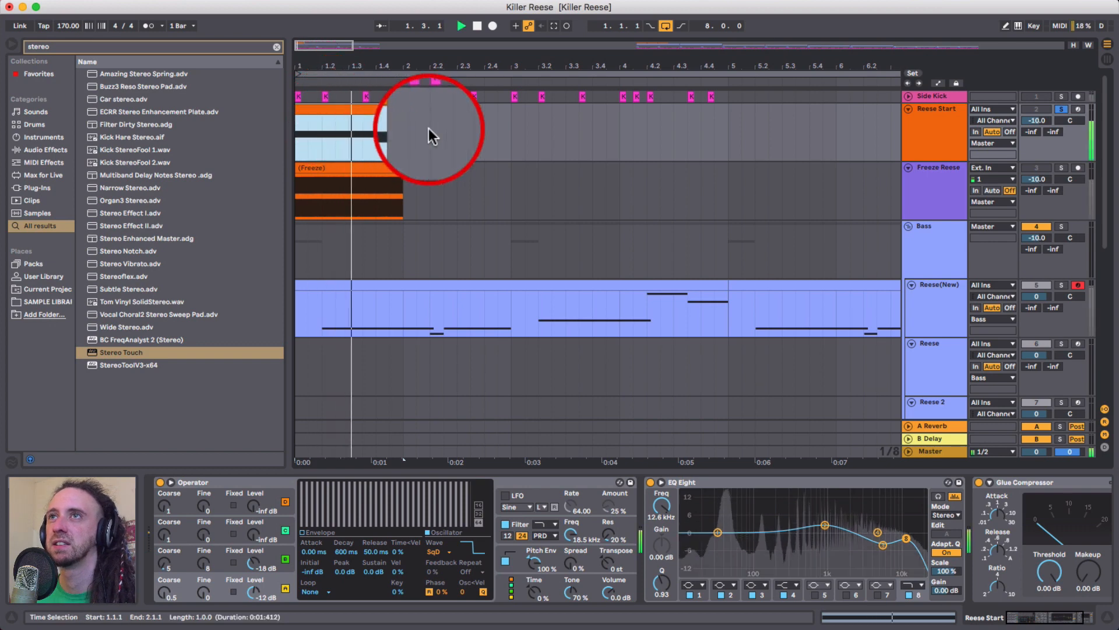
key(space)
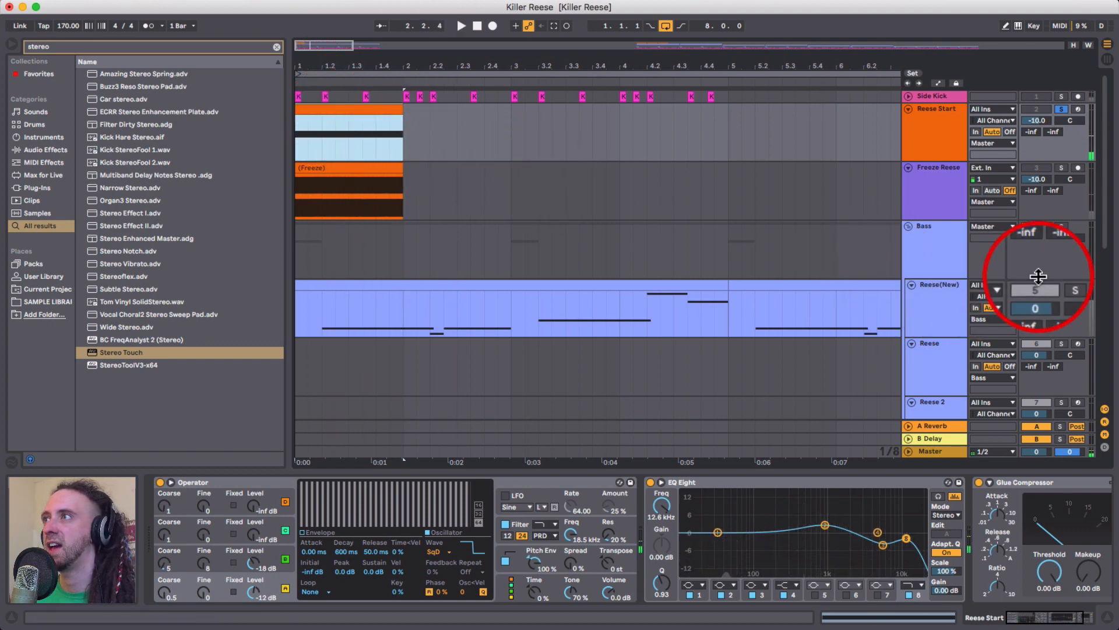
Solo Reese(New), show its devices and play its clips to compare the processed bass with Reese Start.
click(1060, 285)
click(924, 313)
click(813, 318)
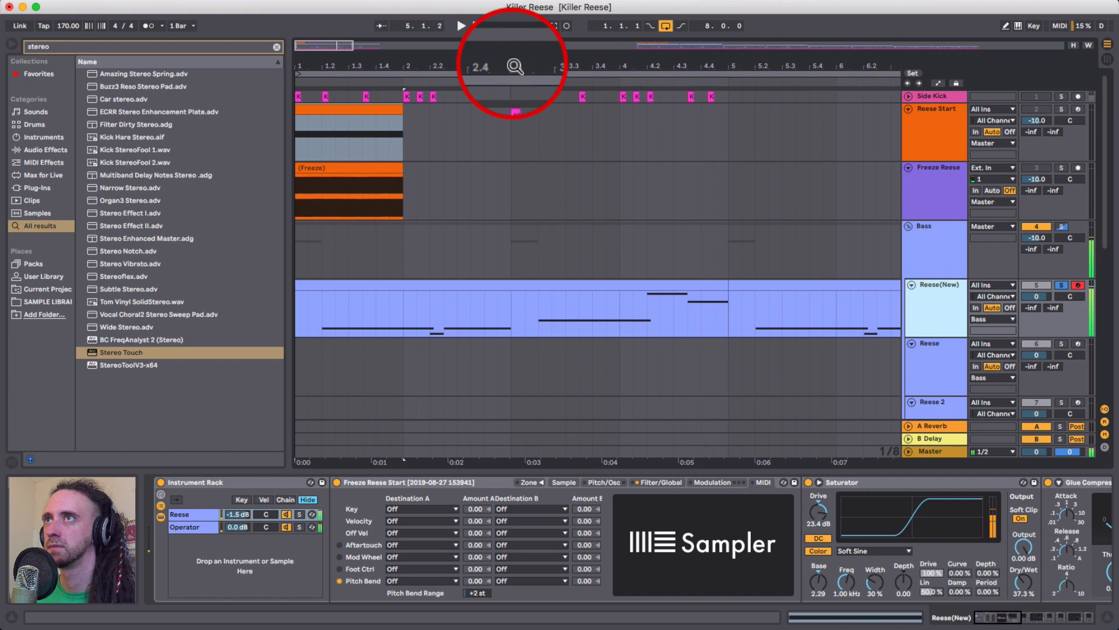
Delete both Reese(New) clips at bars 33 to 41 and take Reese(New) out of solo.
drag(514, 66, 515, 58)
scroll(628, 198, right, 5)
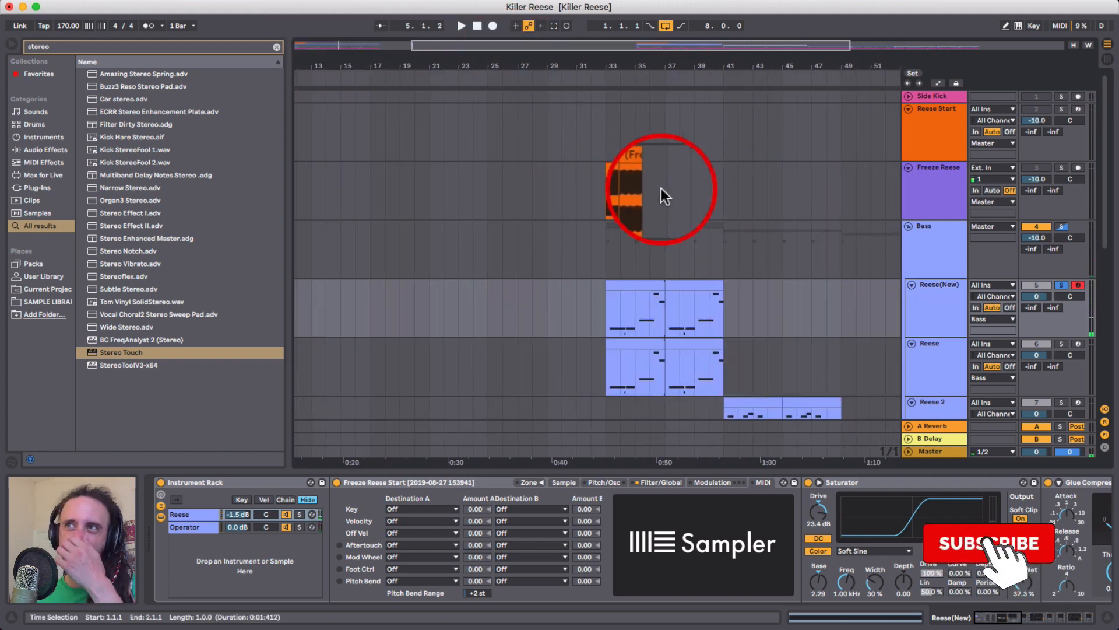
click(640, 287)
shift+click(683, 290)
key(Delete)
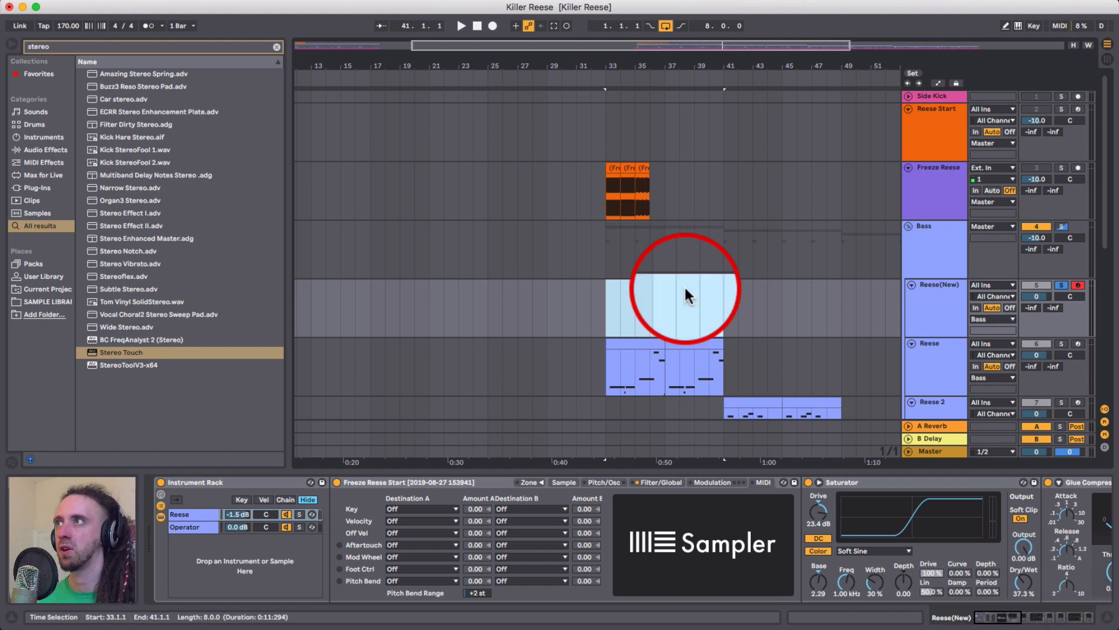
click(1061, 285)
Solo Freeze Reese and play its frozen audio clips from bar 33, and take the track out of solo.
scroll(630, 331, down, 4)
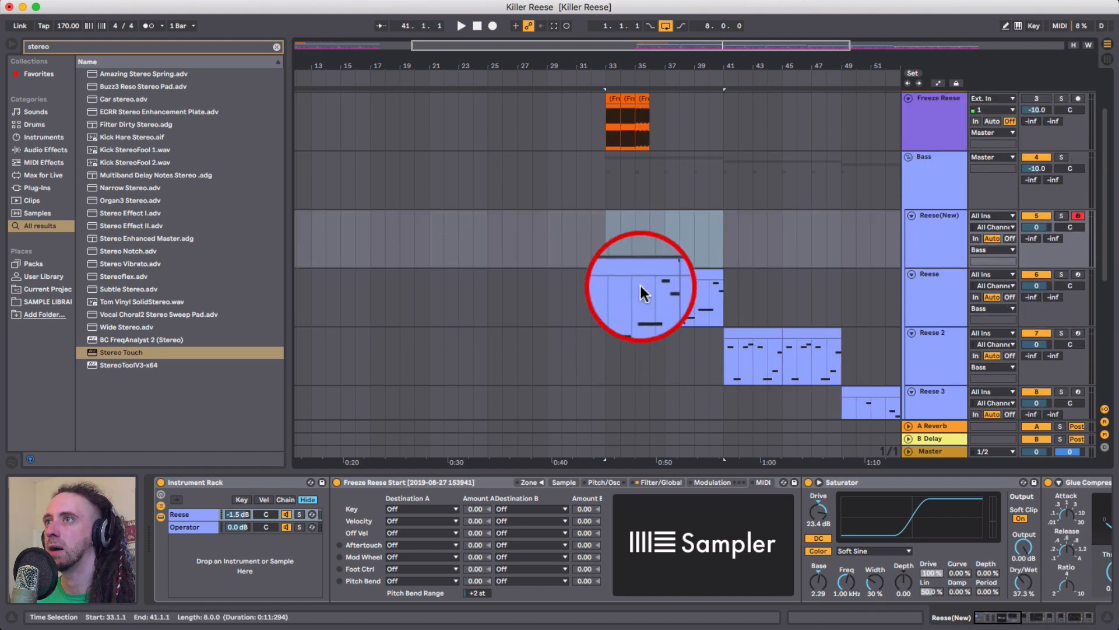
click(637, 277)
scroll(618, 193, up, 4)
drag(612, 50, 637, 181)
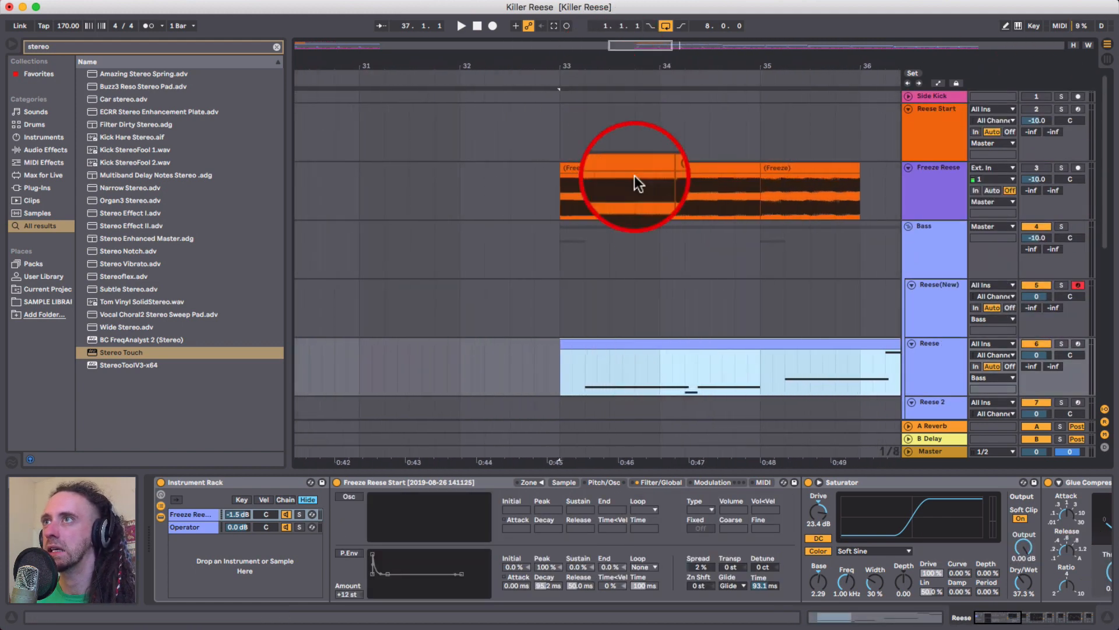
click(595, 167)
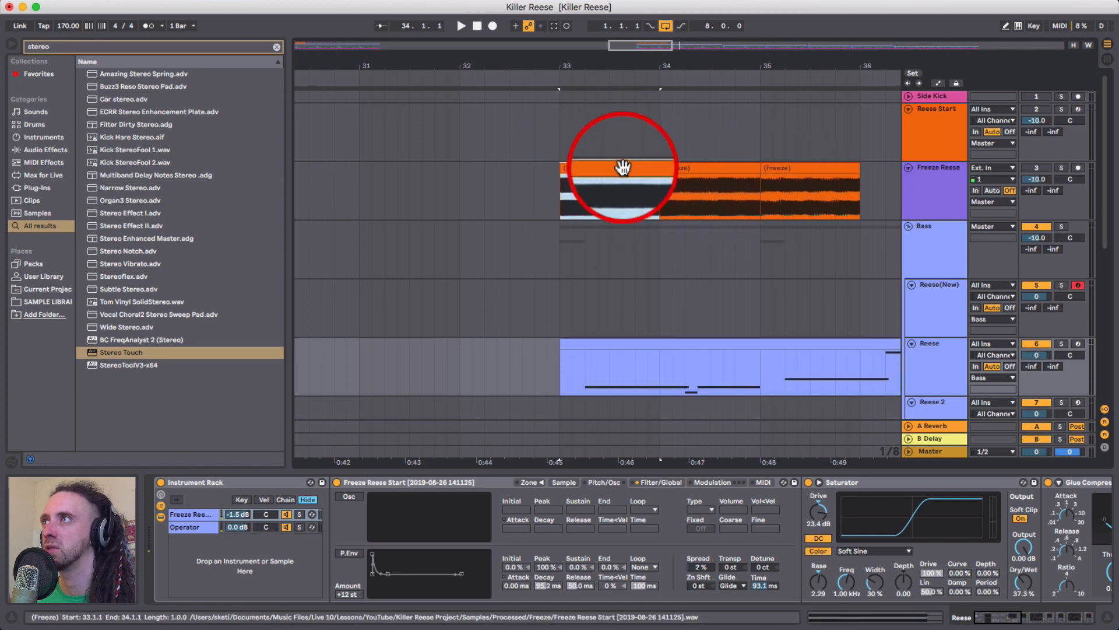
click(1061, 168)
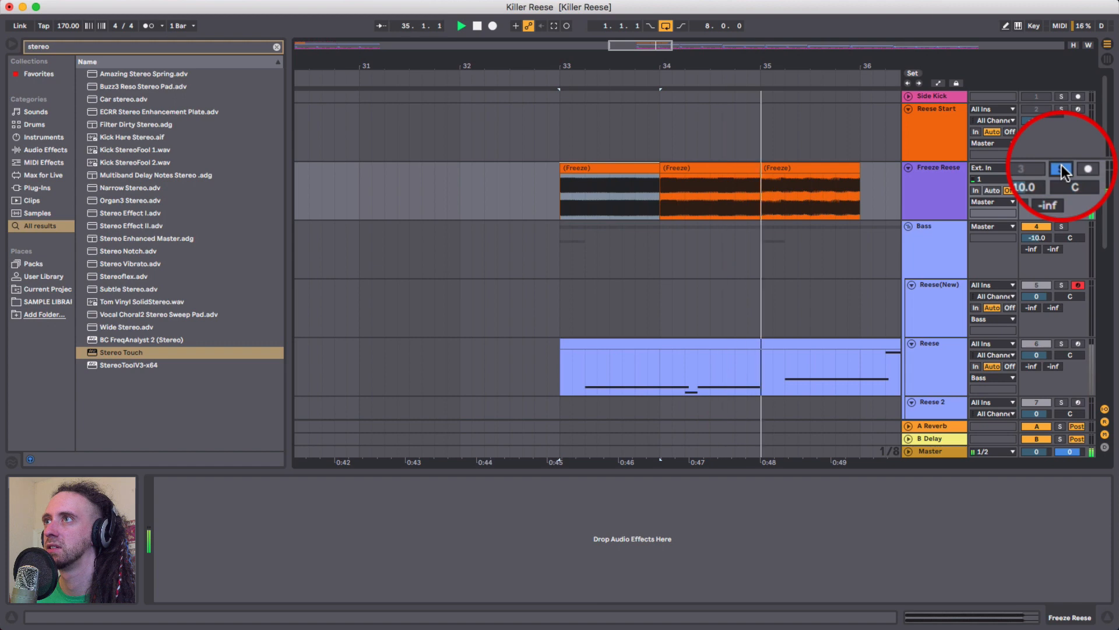
key(space)
click(1062, 167)
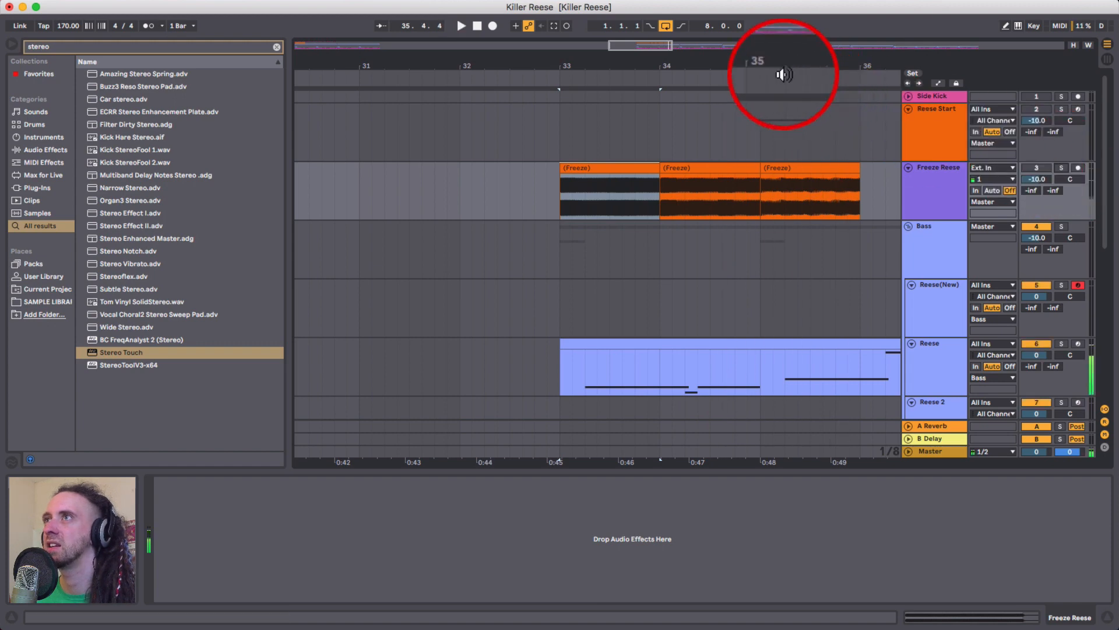
Show the Reese Start track's device chain and look over the clips of the other Reese tracks around bar 33.
drag(769, 63, 769, 18)
scroll(879, 170, left, 5)
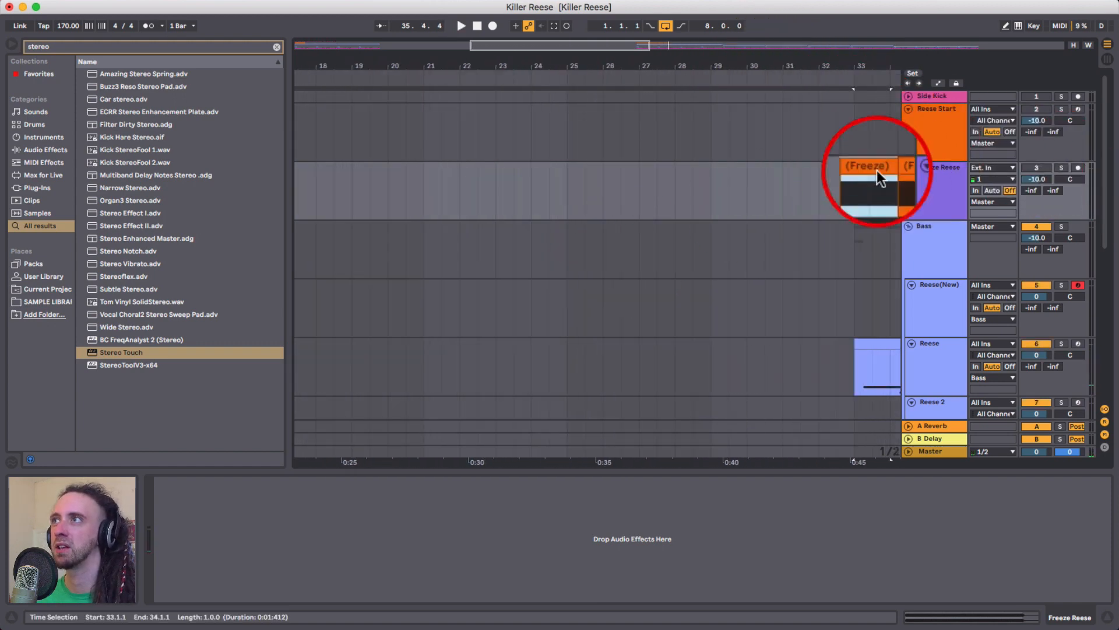
click(944, 117)
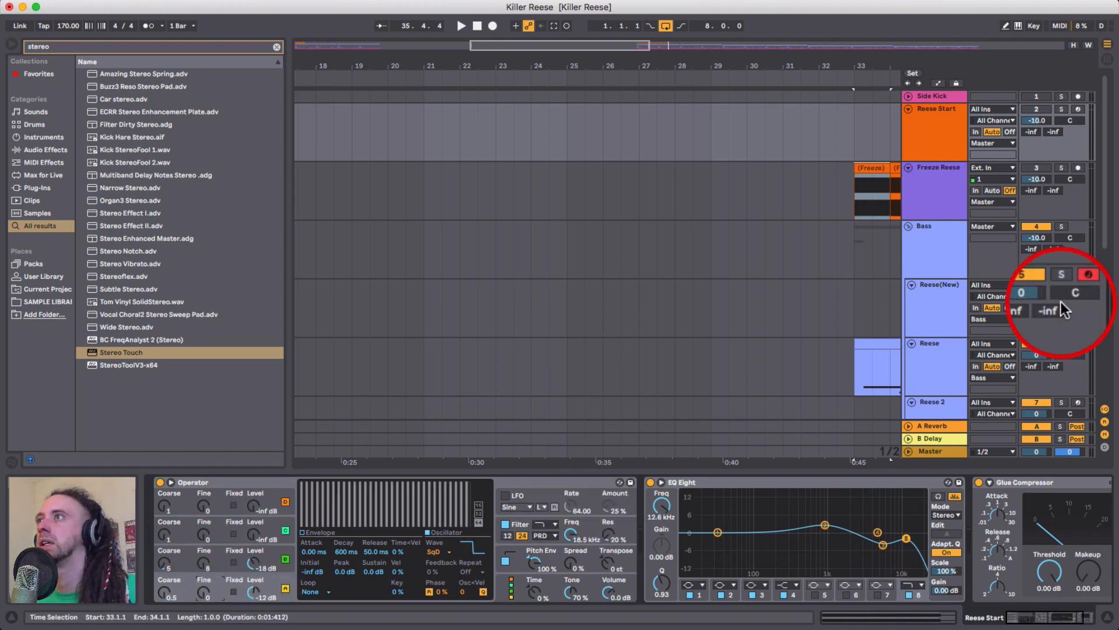
drag(883, 66, 882, 54)
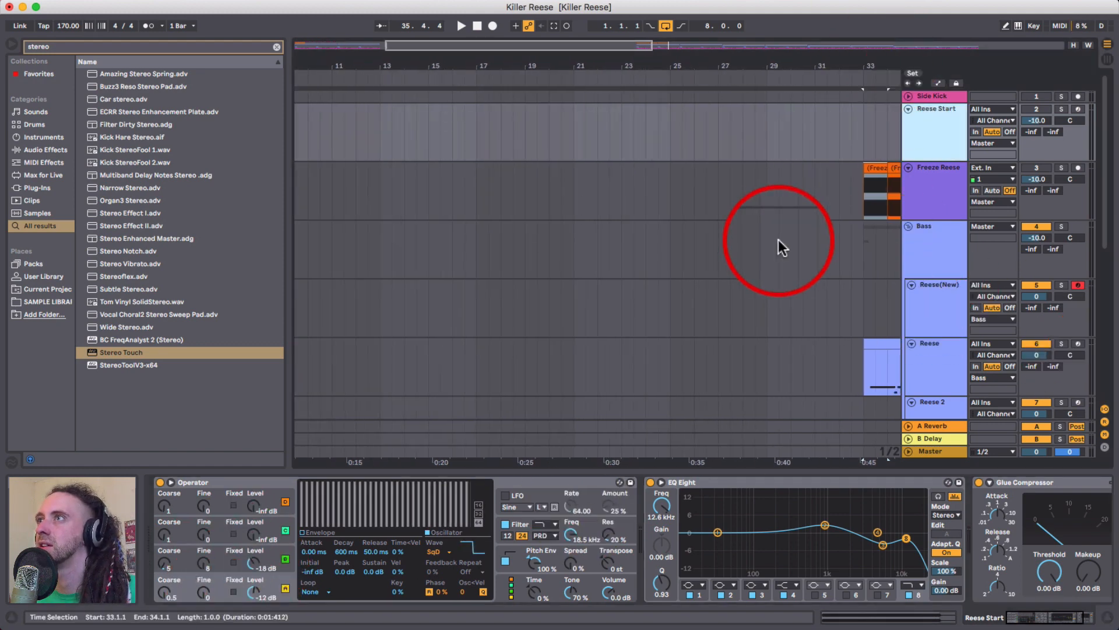
scroll(699, 186, right, 5)
scroll(736, 268, down, 5)
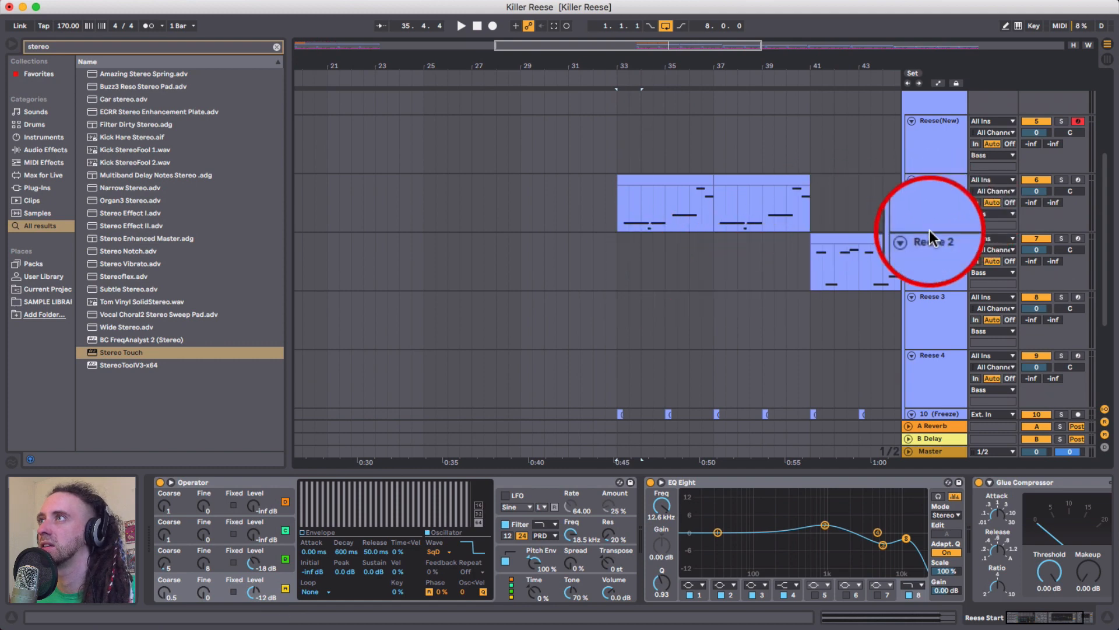
scroll(931, 238, up, 5)
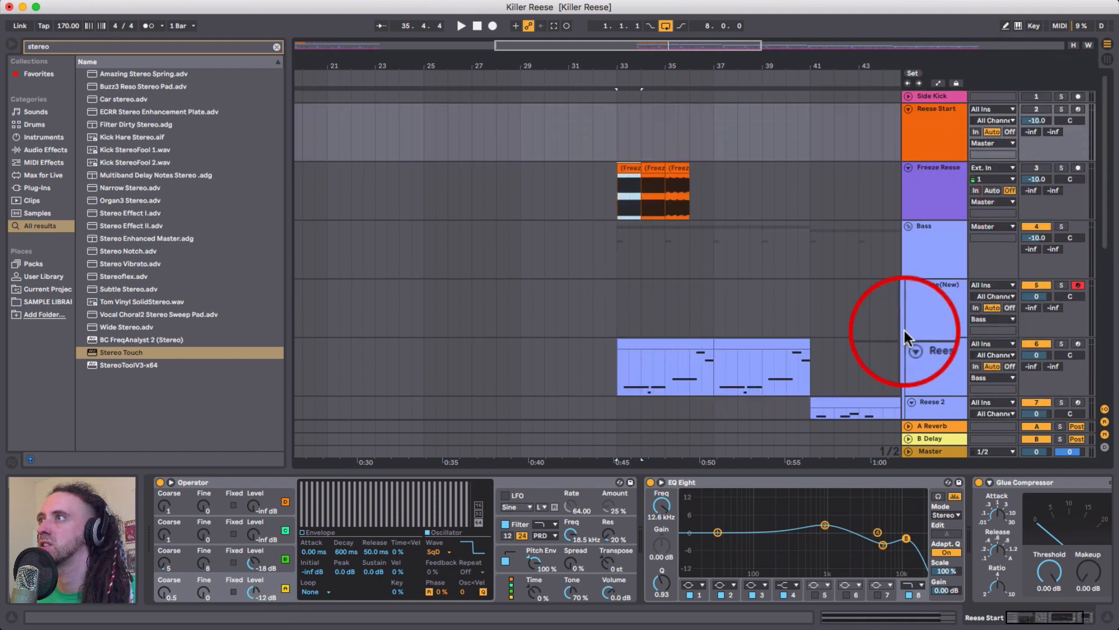
Play the arrangement from bar 33 to hear the Reese track's clips.
scroll(891, 323, down, 2)
click(620, 231)
key(space)
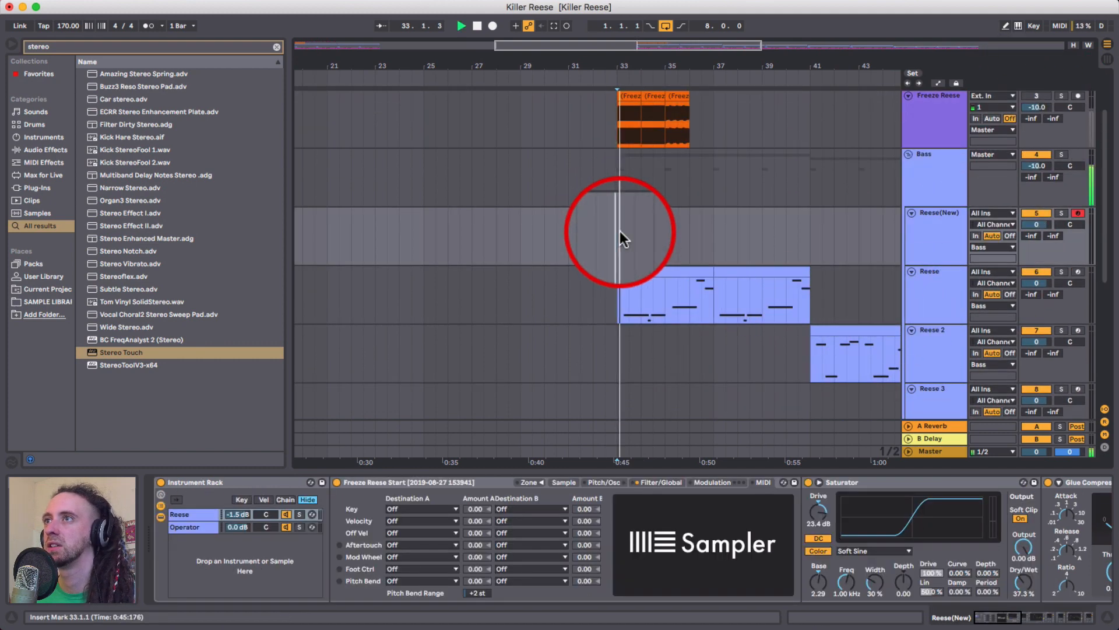
drag(710, 63, 709, 17)
scroll(687, 294, down, 1)
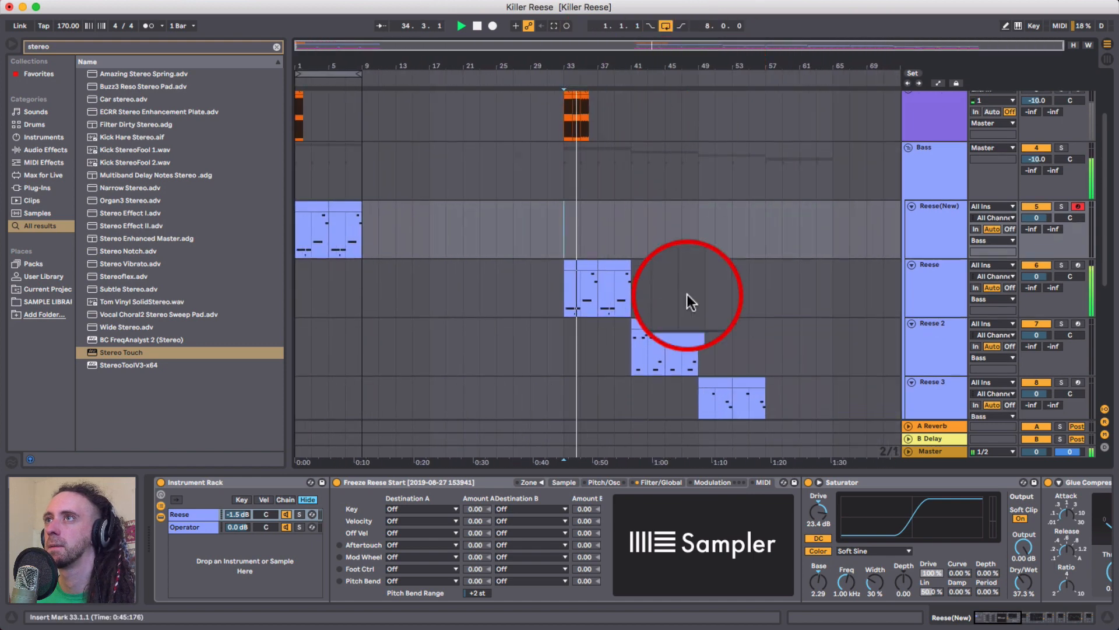
scroll(691, 300, down, 1)
Play the first Reese 2 clip from bar 41 and the first Reese 3 clip from bar 49.
drag(690, 304, 664, 267)
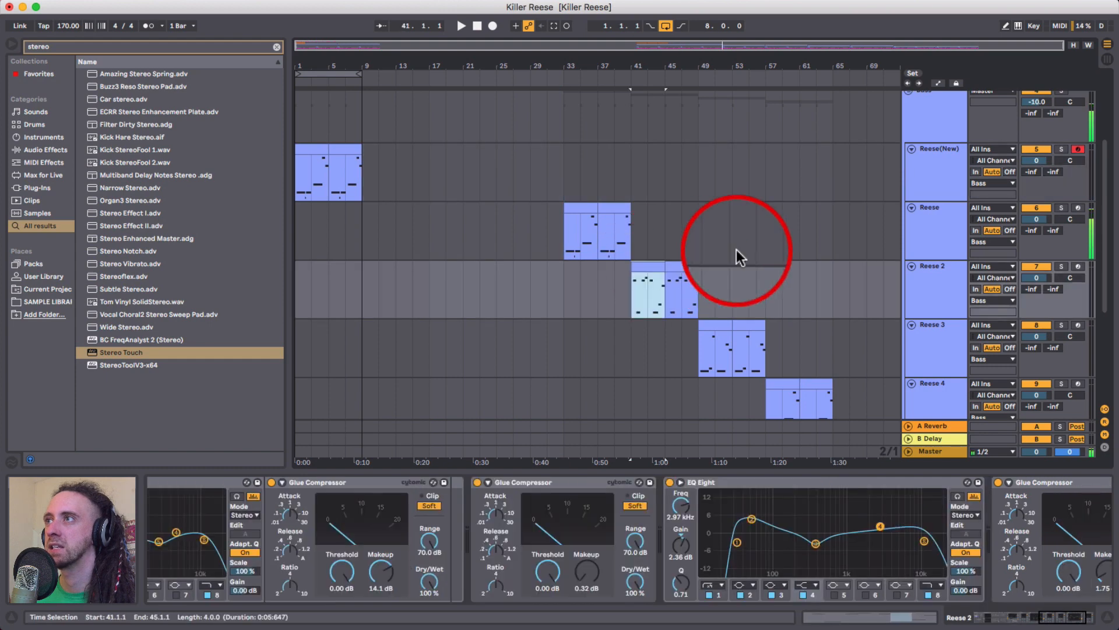
scroll(726, 258, down, 1)
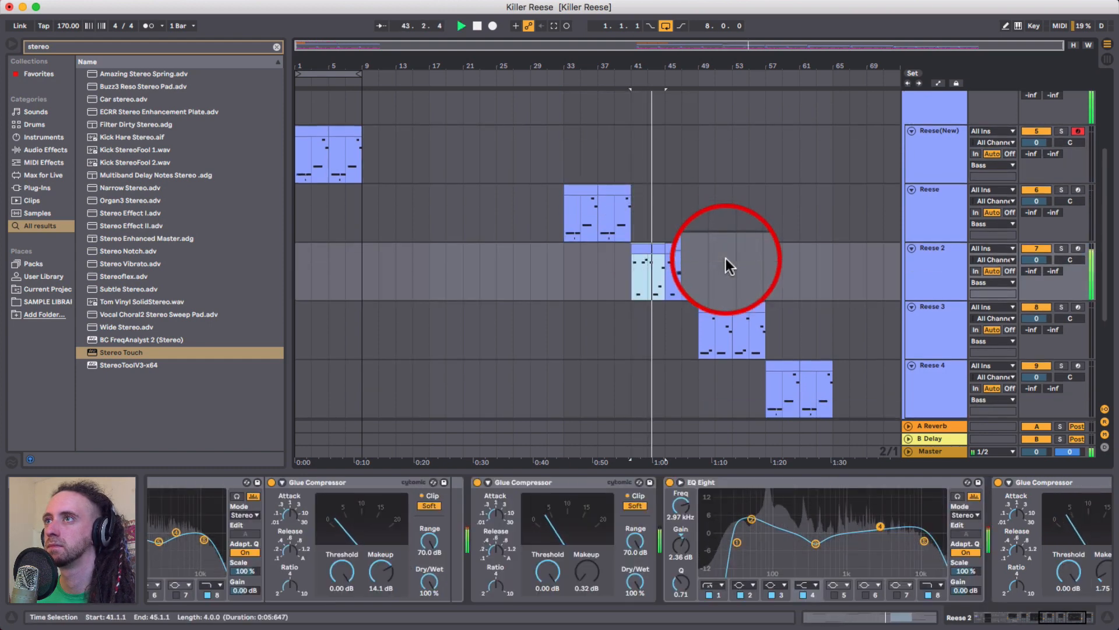
scroll(726, 258, down, 2)
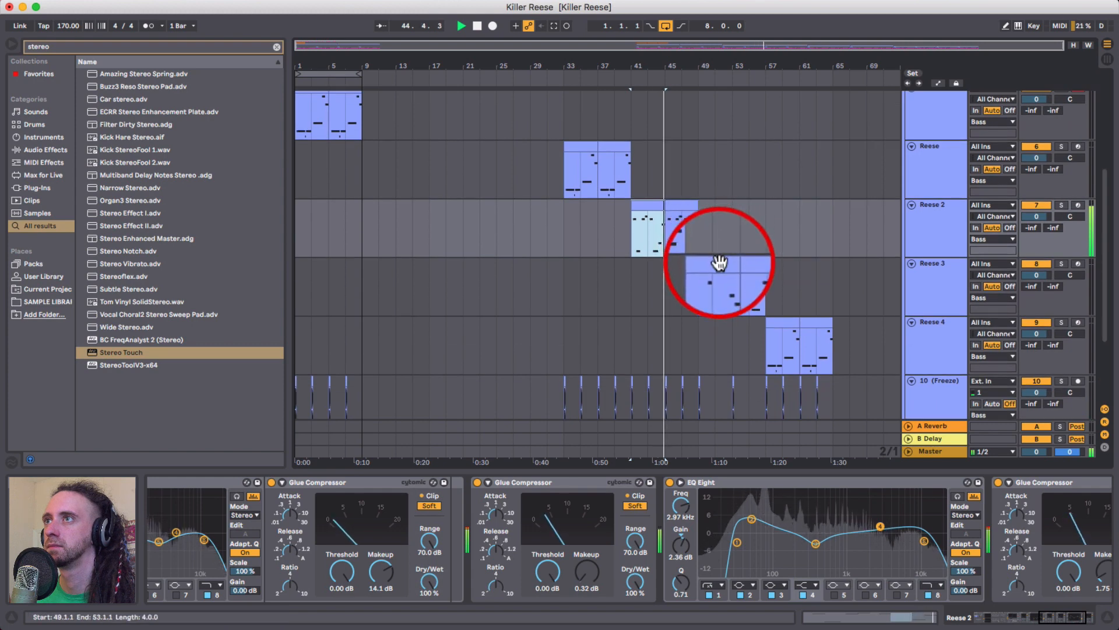
click(719, 261)
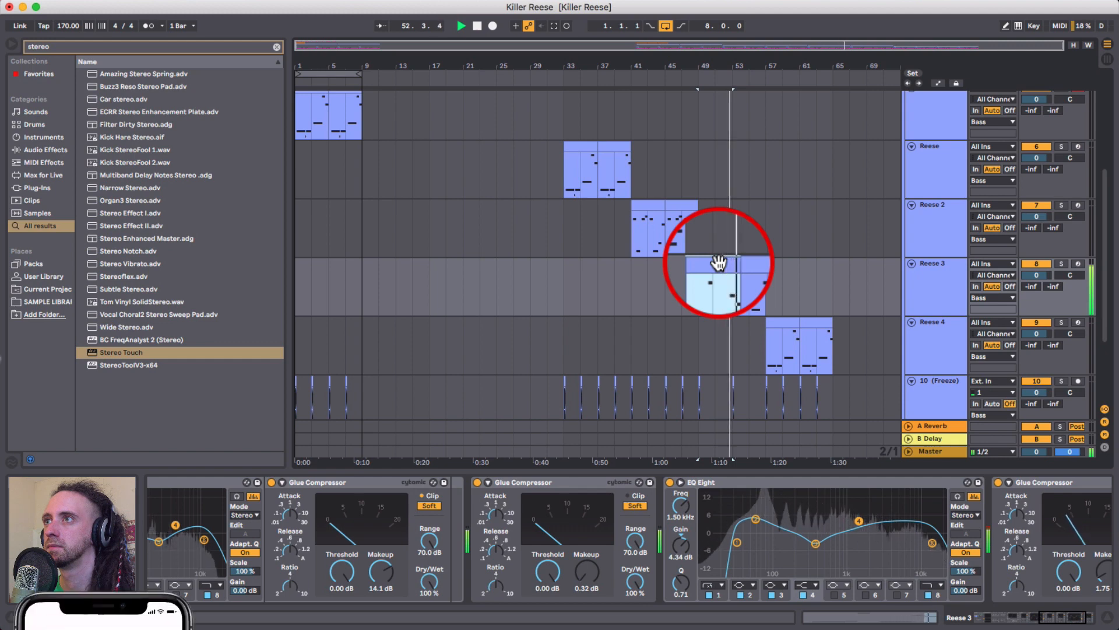
Show the Serum chain in Reese 4's Instrument Rack and play the track's first clip from bar 57, and stop playback.
click(932, 342)
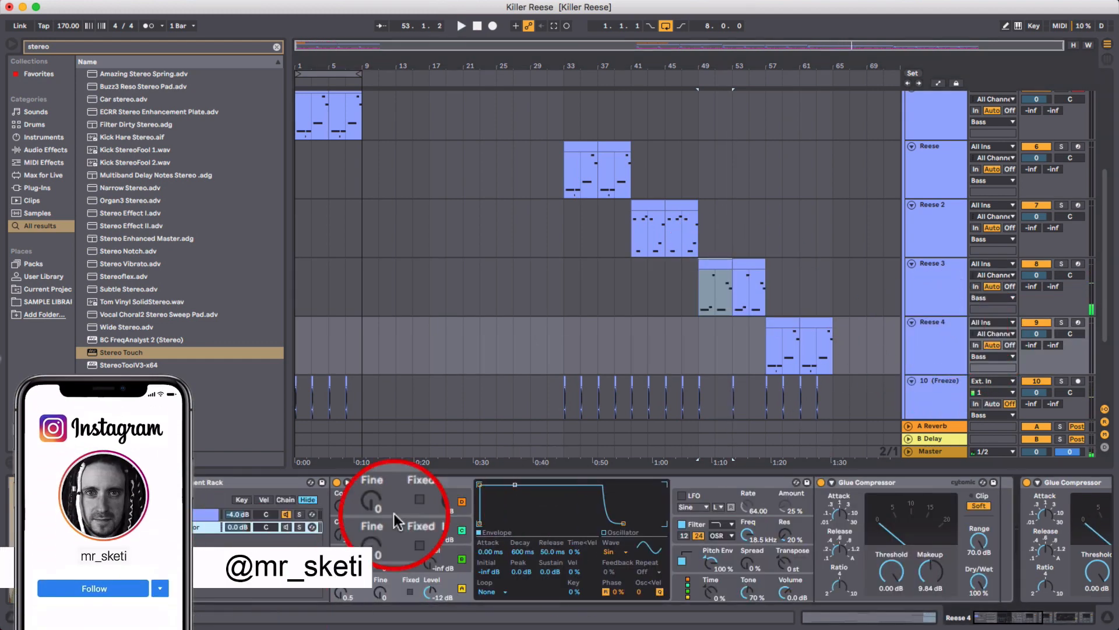
click(201, 512)
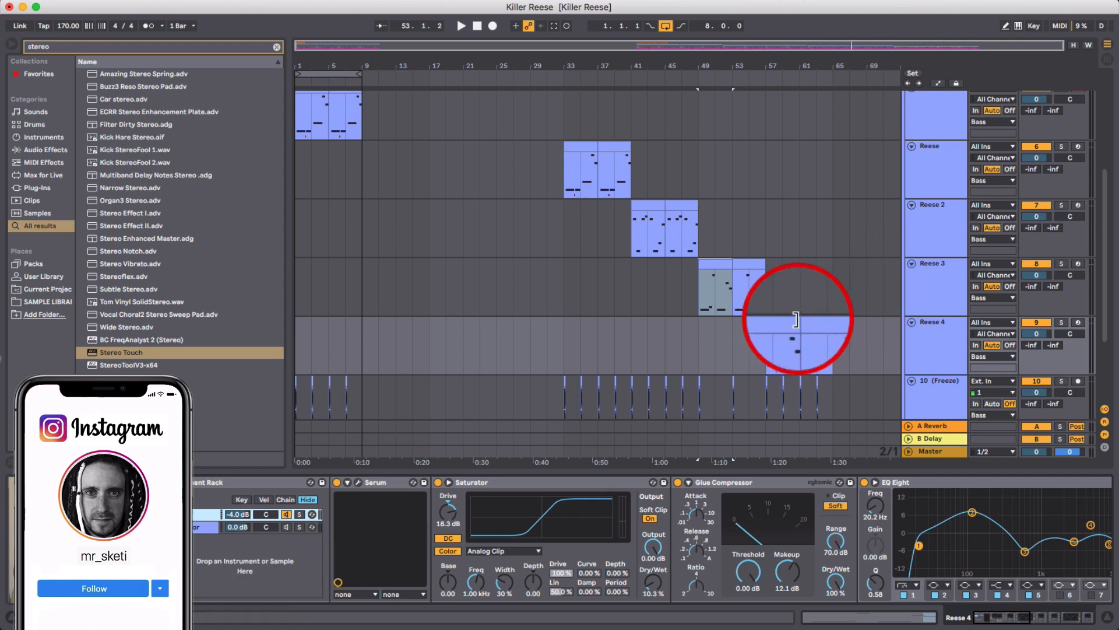
click(792, 323)
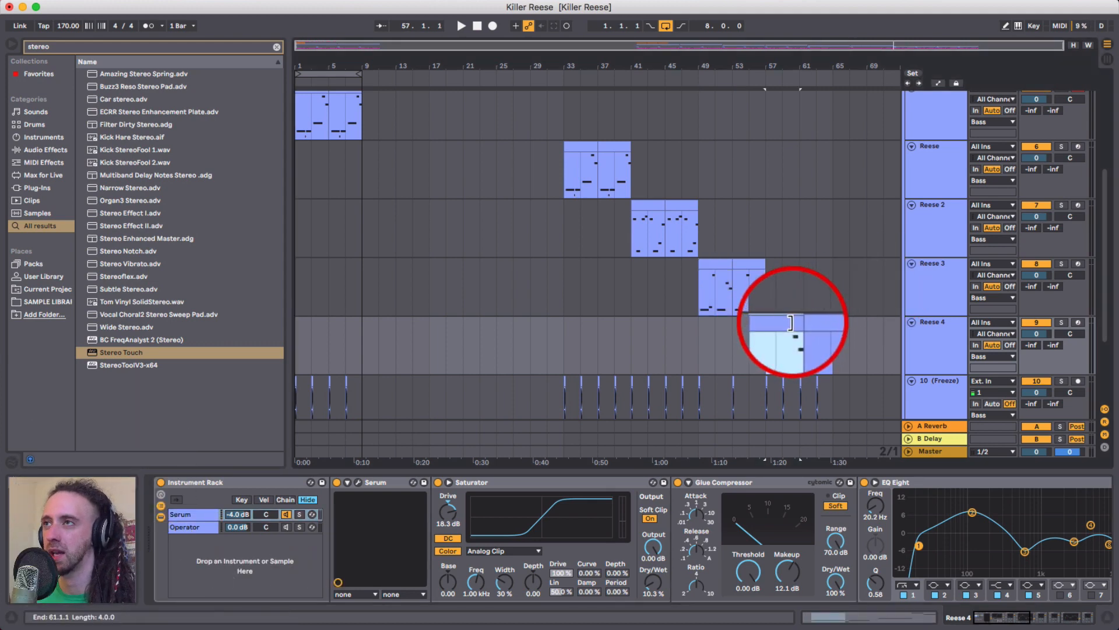
key(space)
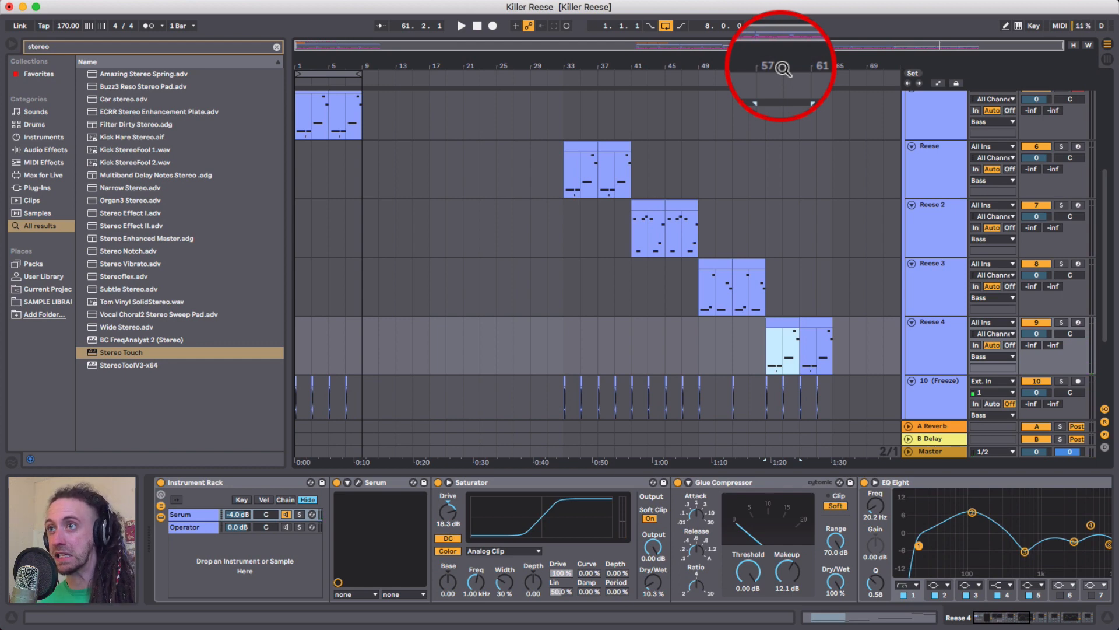
click(386, 484)
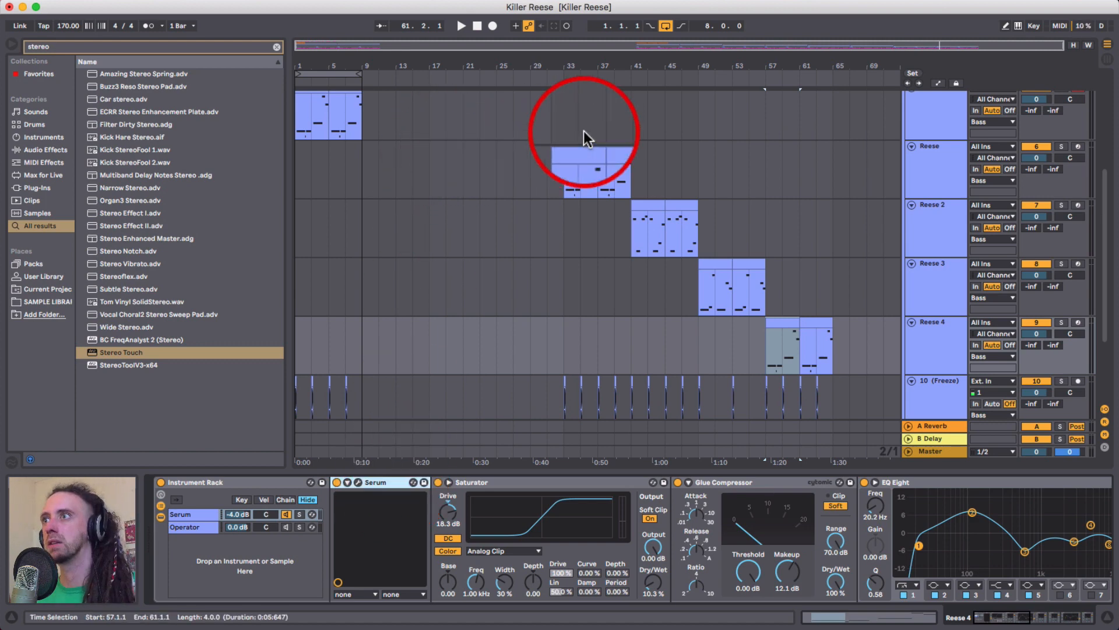
drag(745, 58, 741, 166)
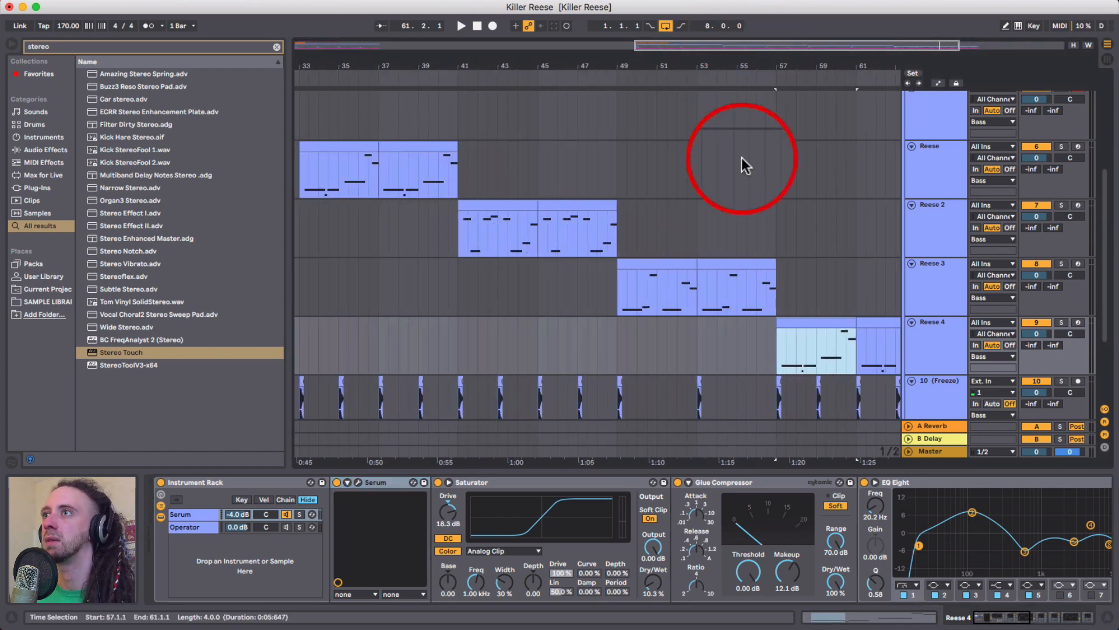